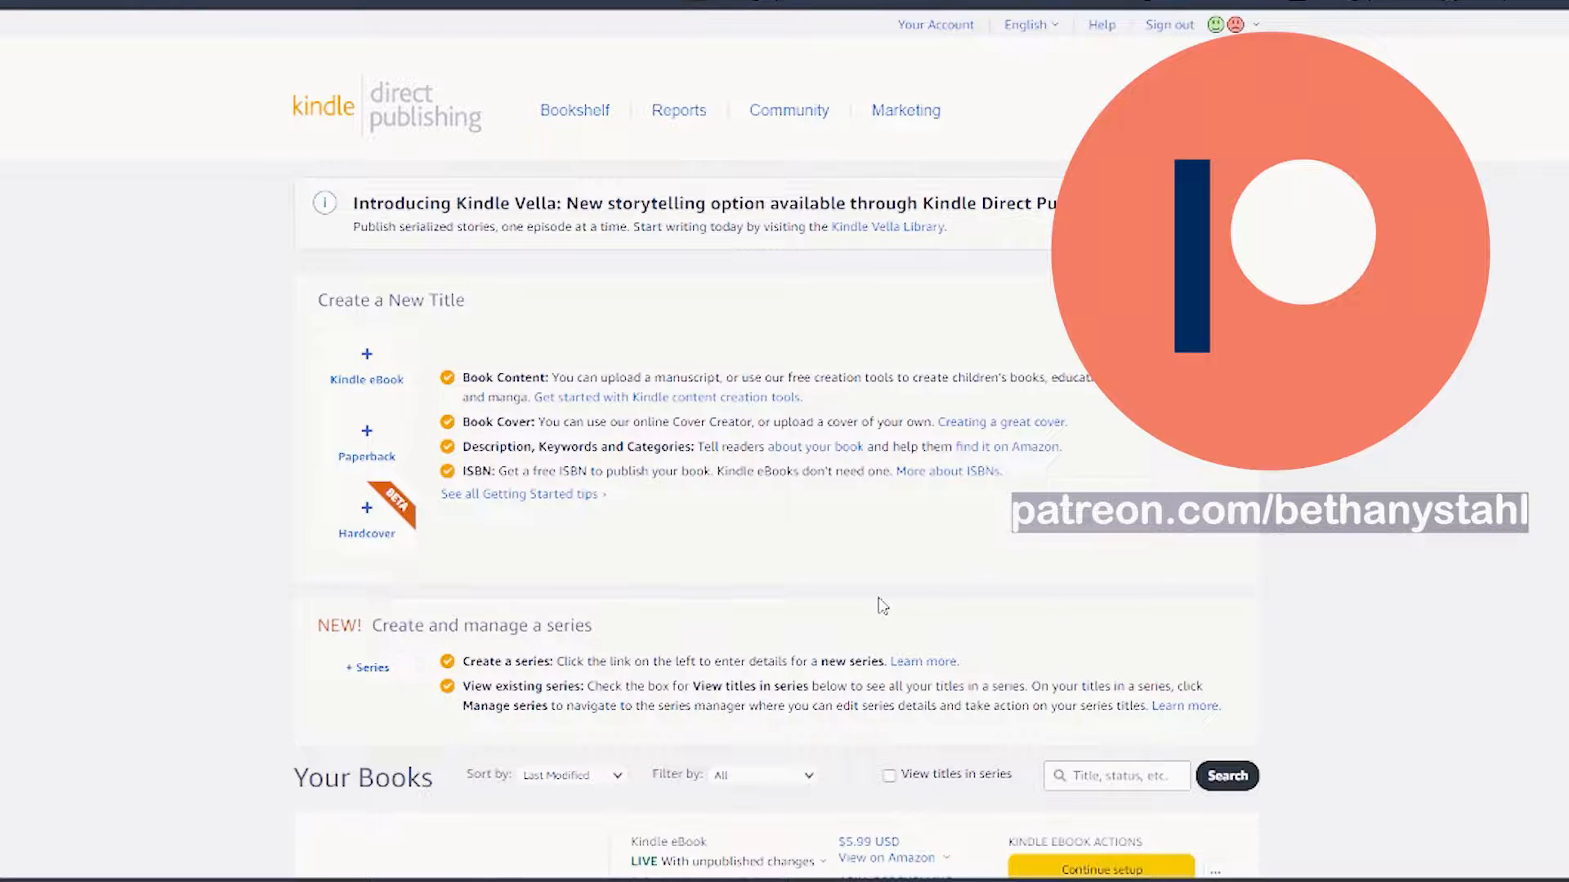
Start creating a new paperback title.
{"action": "scroll", "coordinate": [882, 605], "scroll_direction": "down", "scroll_amount": 1}
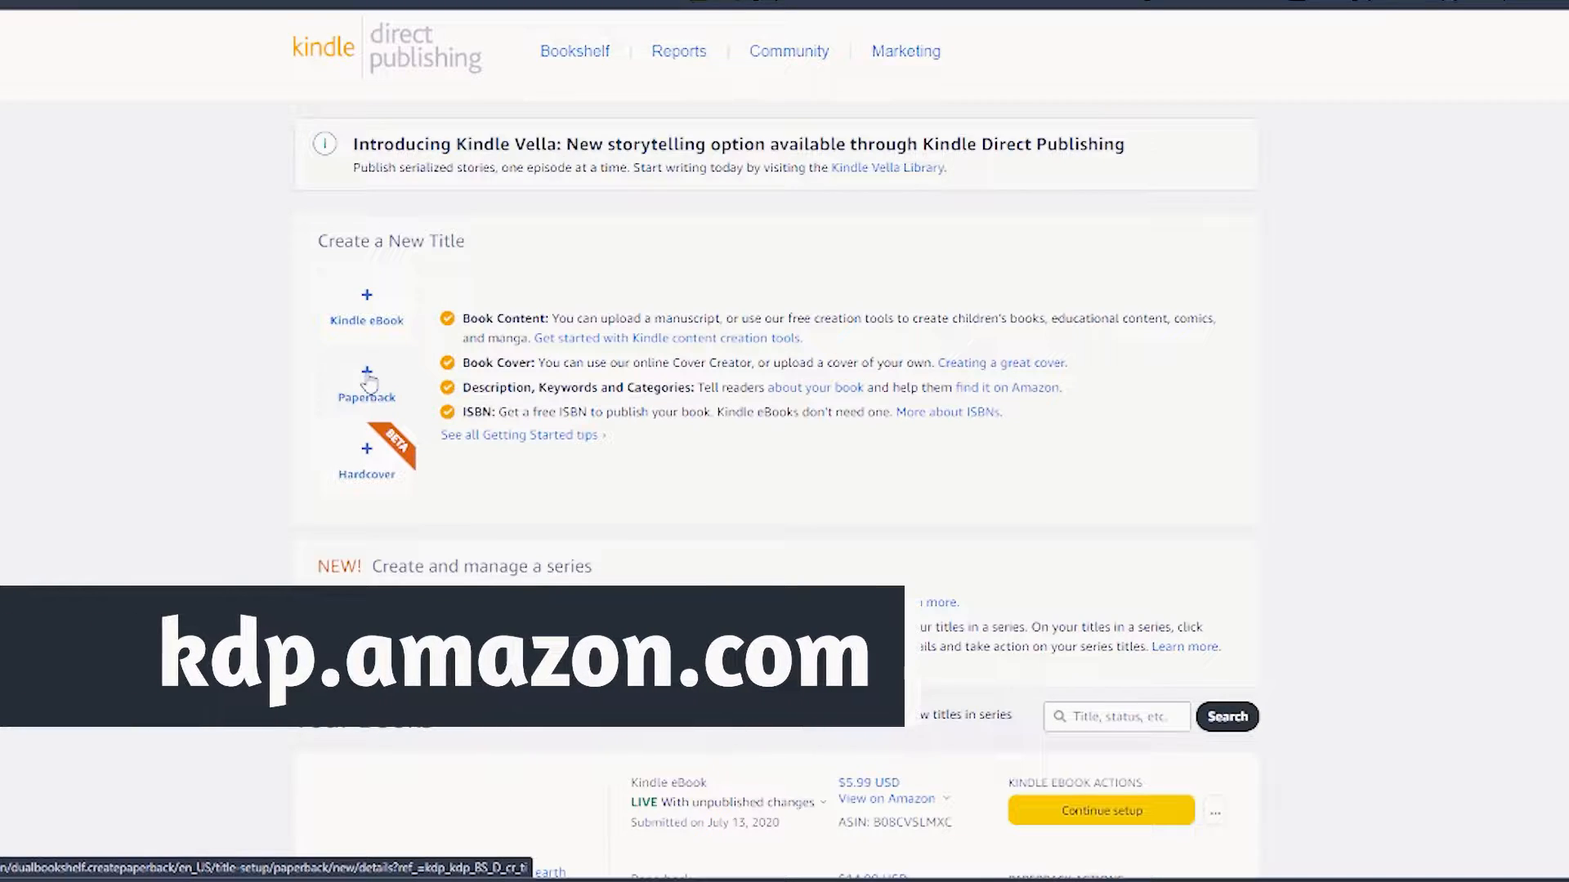
{"action": "left_click", "coordinate": [369, 381]}
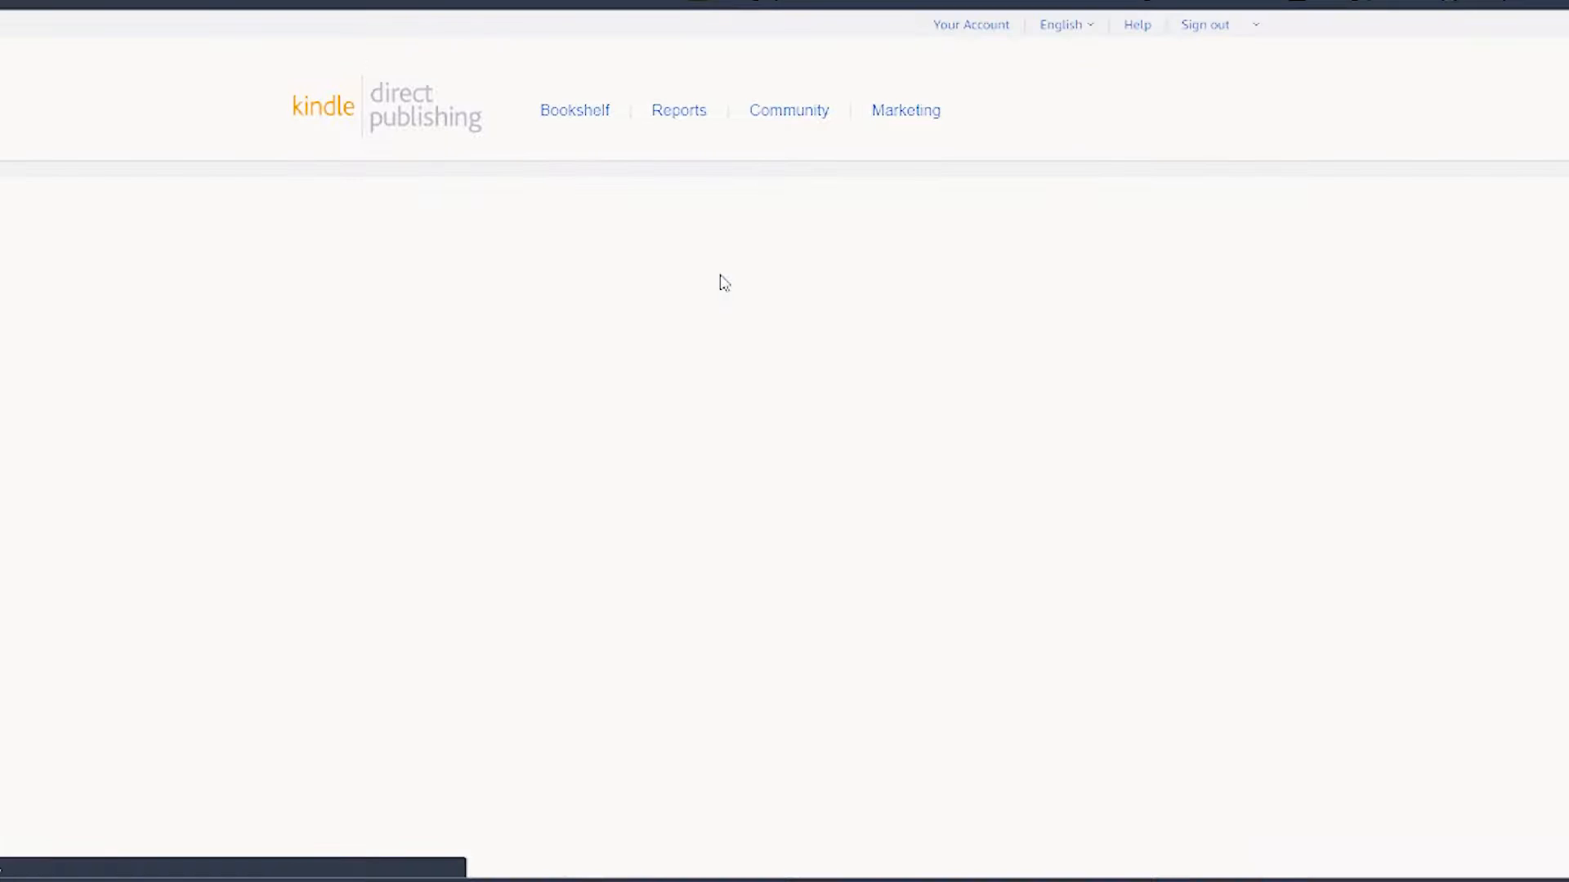
{"action": "scroll", "coordinate": [830, 434], "scroll_direction": "down", "scroll_amount": 1}
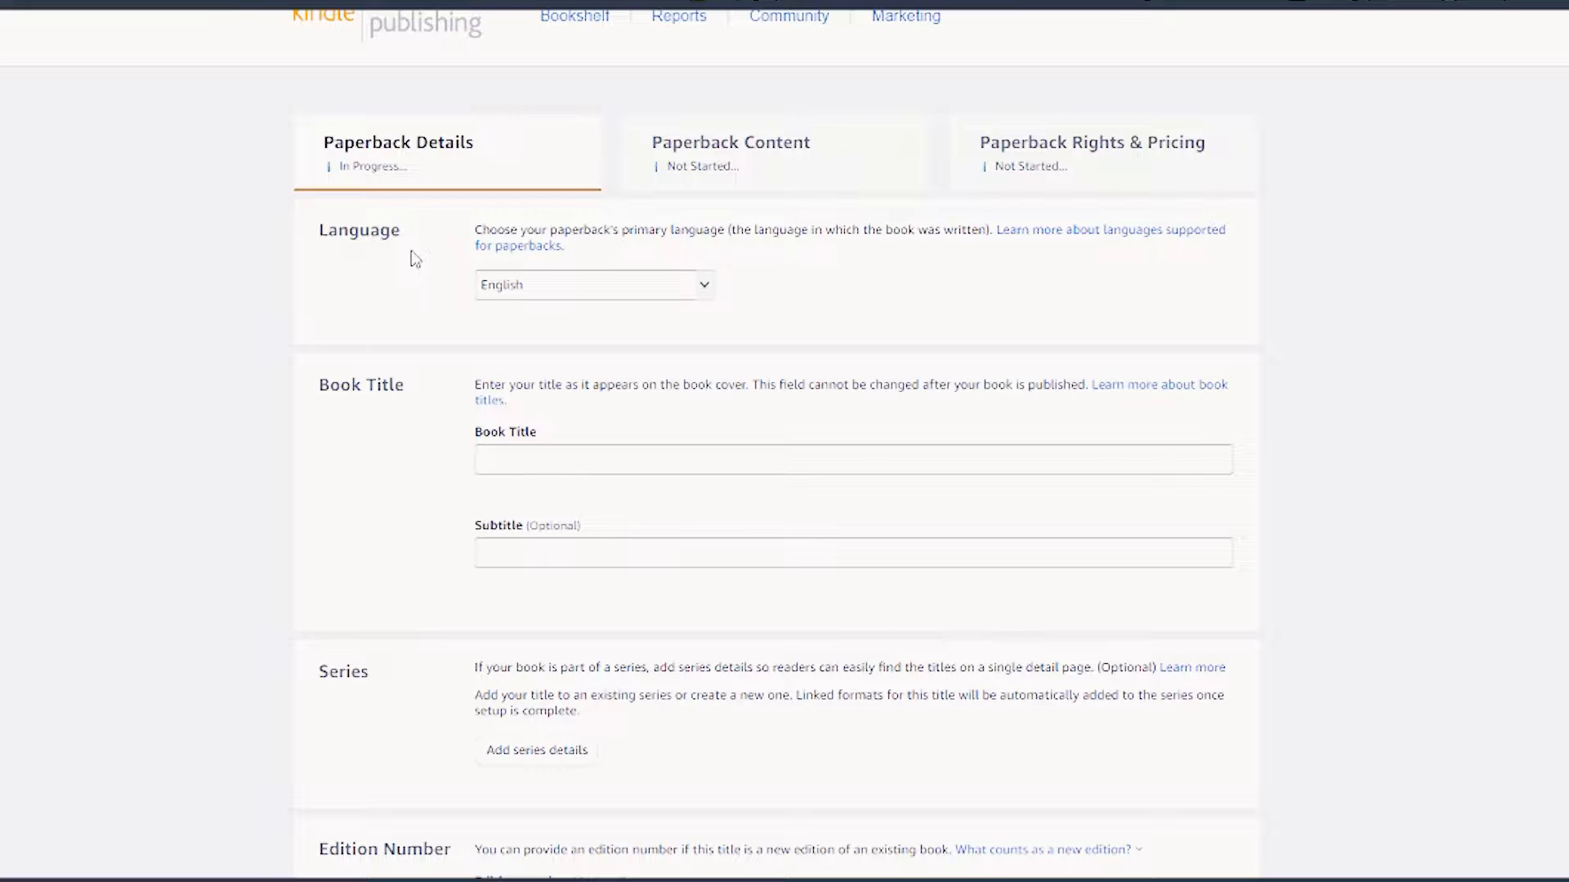
{"action": "scroll", "coordinate": [415, 259], "scroll_direction": "up", "scroll_amount": 1}
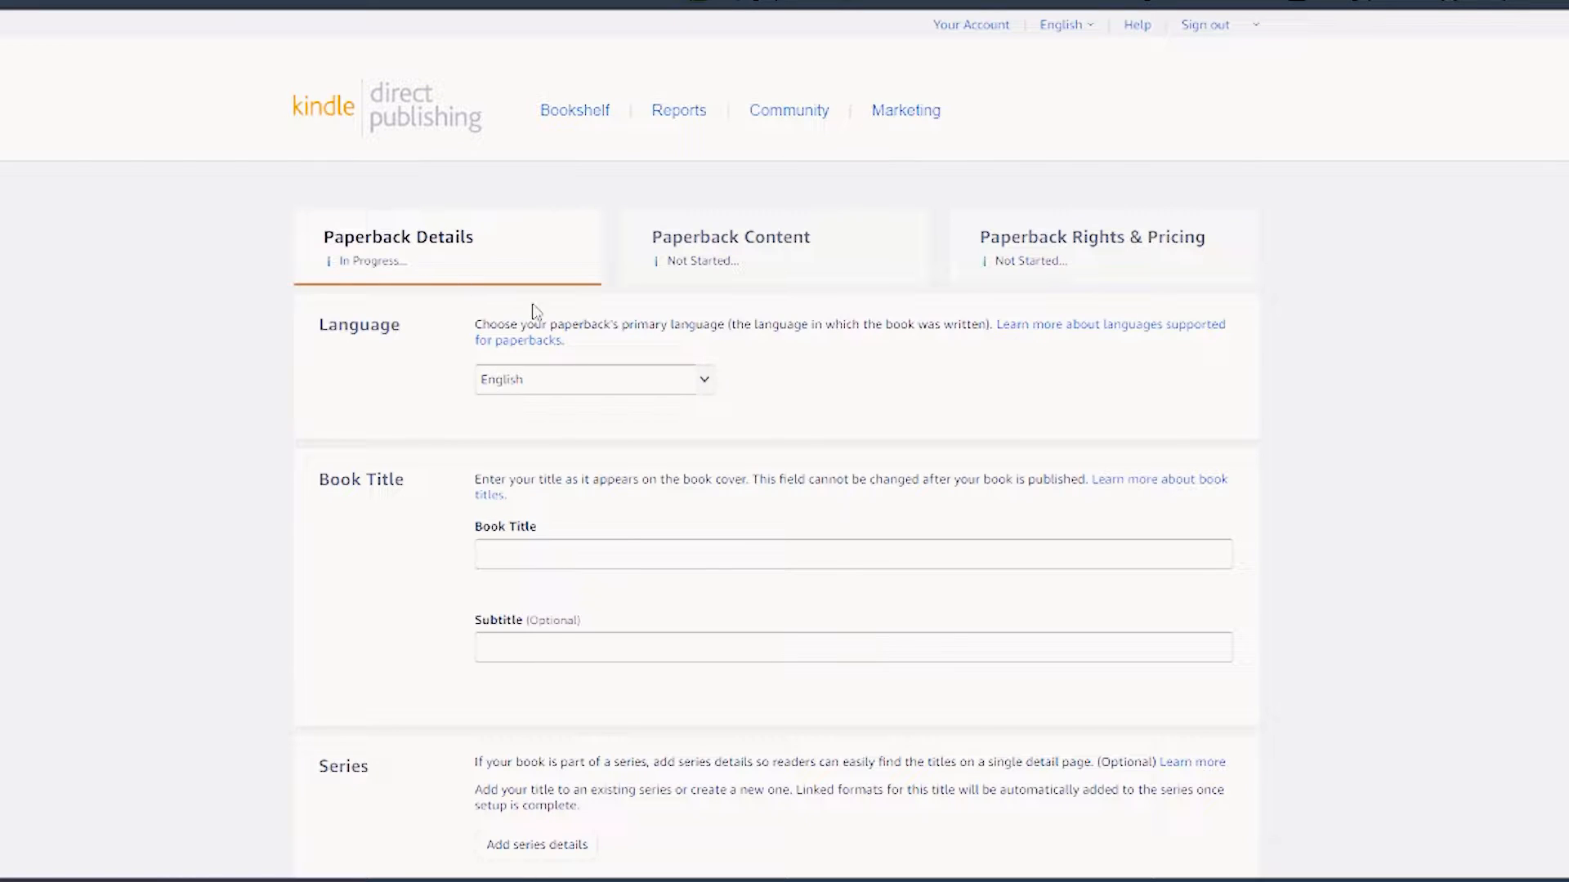
Keep English as the paperback's language and enter "Save the Sky" as the book title, leaving the subtitle empty.
{"action": "left_click", "coordinate": [627, 384]}
{"action": "scroll", "coordinate": [704, 498], "scroll_direction": "down", "scroll_amount": 1}
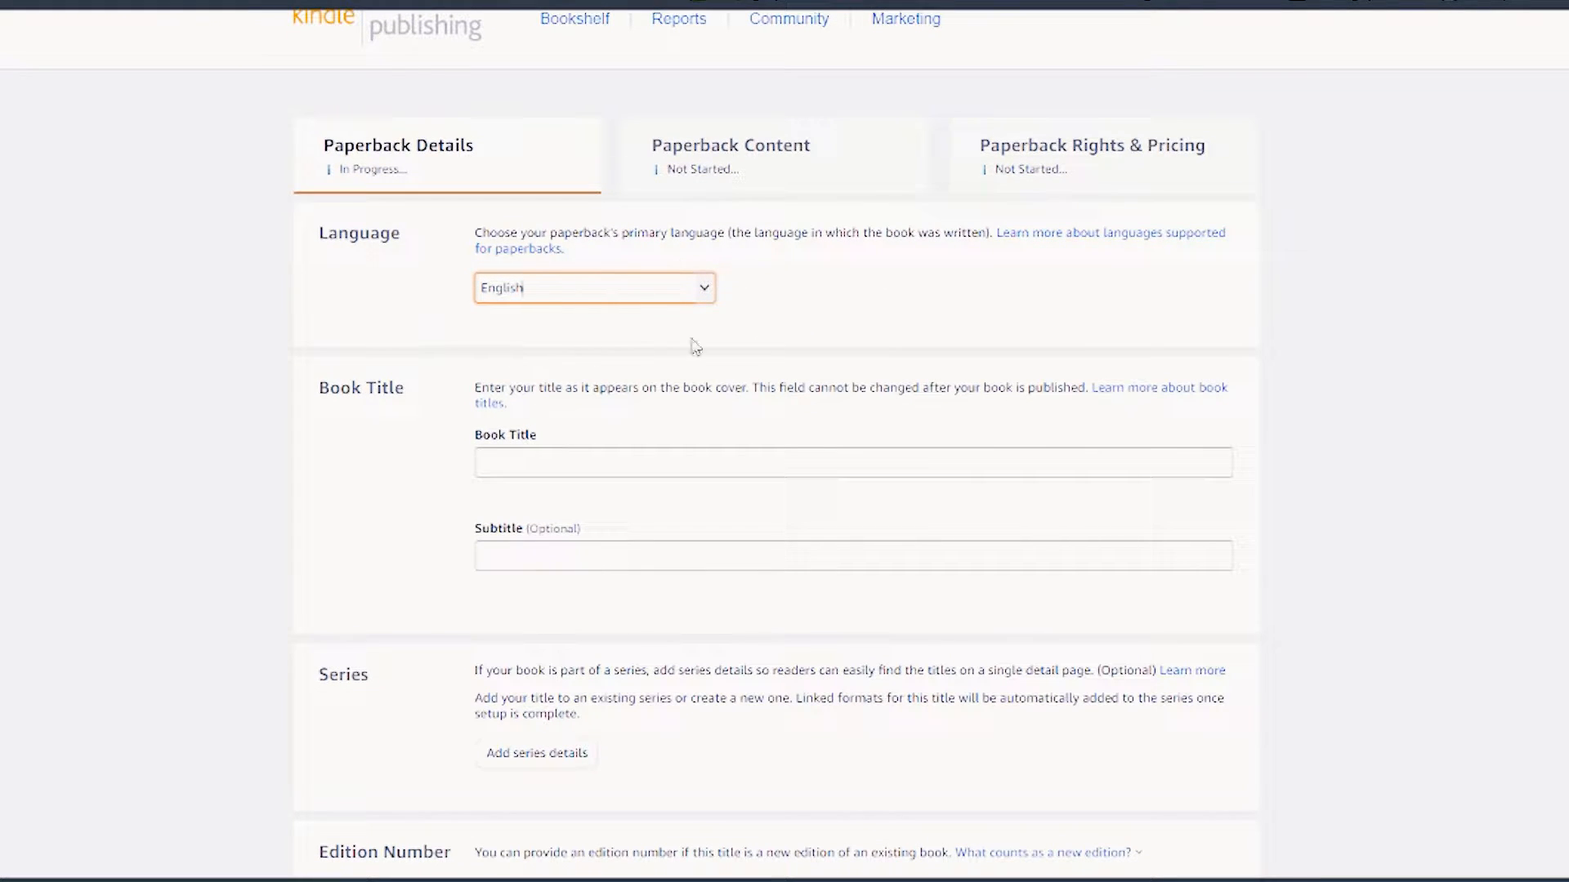
{"action": "scroll", "coordinate": [635, 444], "scroll_direction": "down", "scroll_amount": 1}
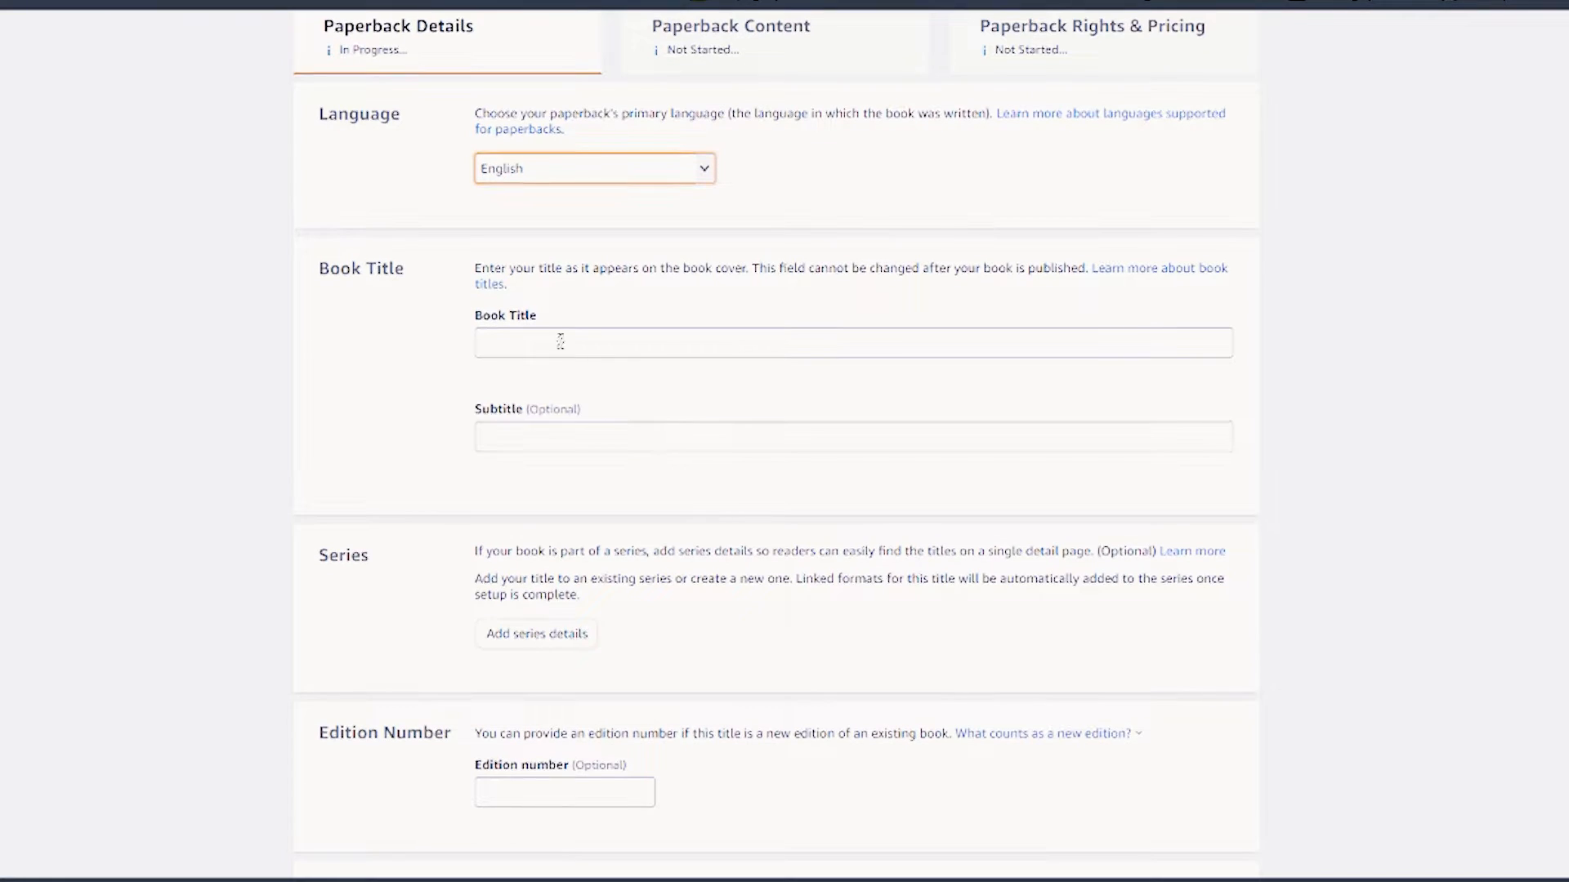
{"action": "left_click", "coordinate": [558, 337]}
{"action": "type", "text": "Save the Sky"}
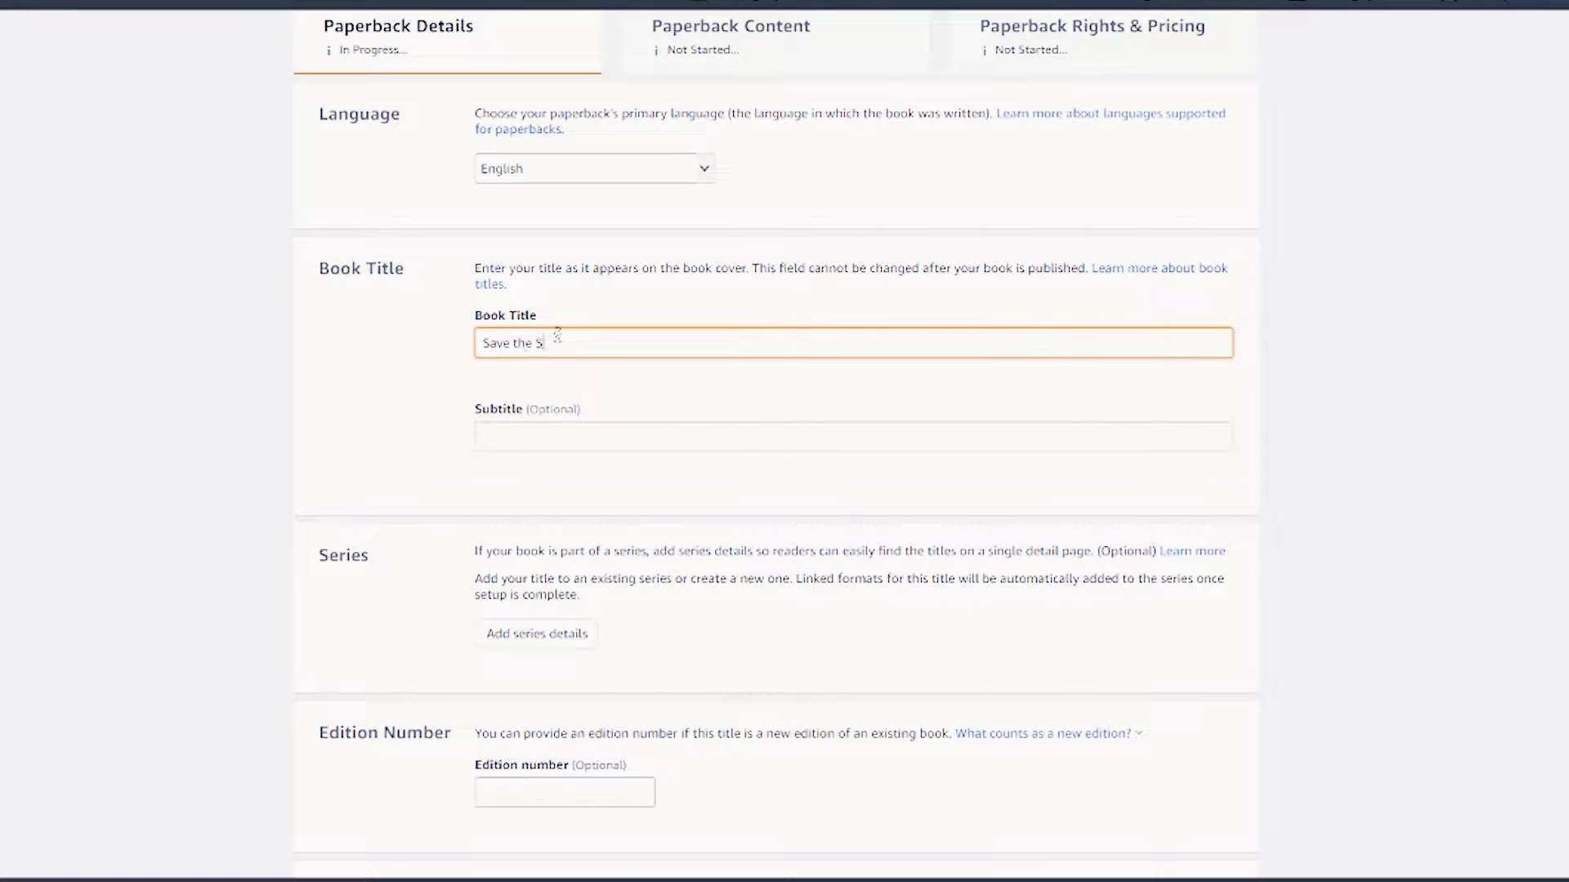
{"action": "left_click", "coordinate": [548, 442]}
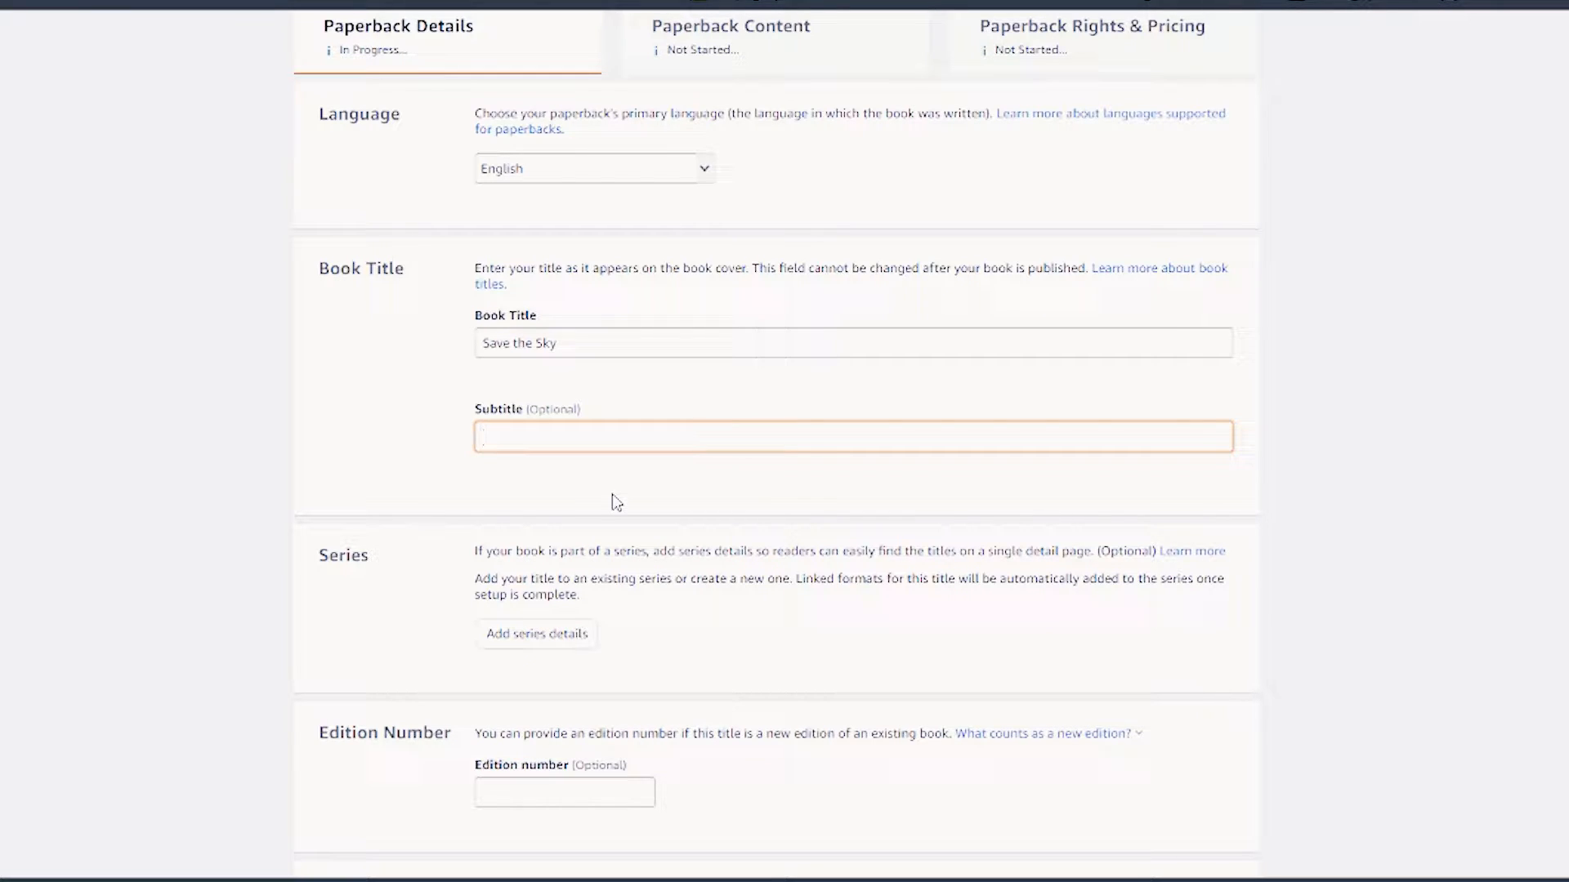
Add the book to the existing series "save the earth" as main content.
{"action": "scroll", "coordinate": [615, 502], "scroll_direction": "down", "scroll_amount": 3}
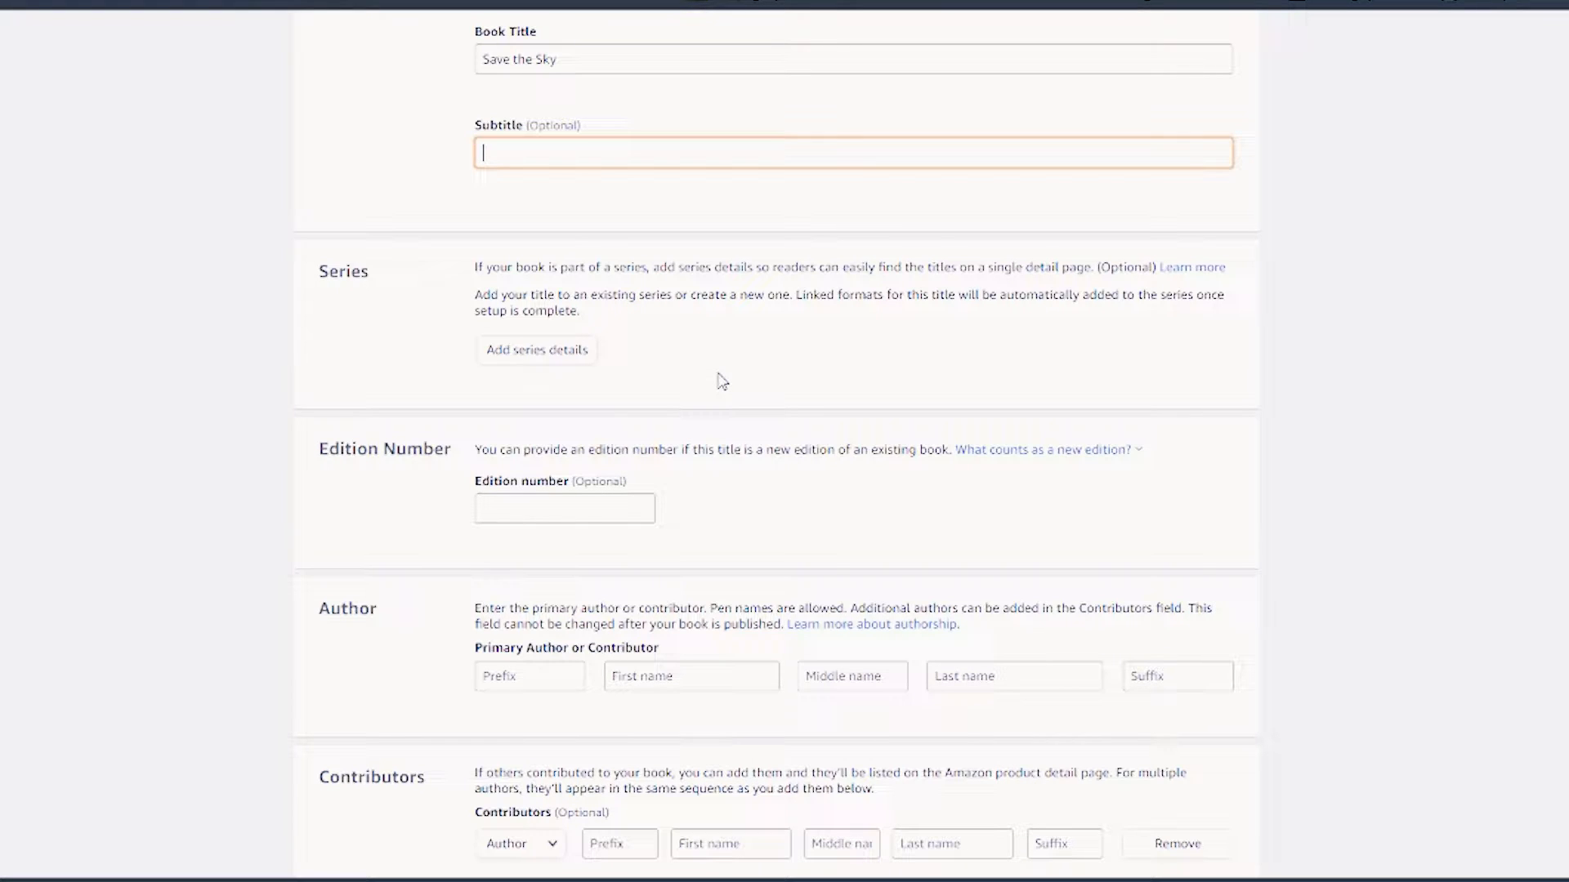
{"action": "scroll", "coordinate": [723, 380], "scroll_direction": "up", "scroll_amount": 1}
{"action": "left_click", "coordinate": [568, 423]}
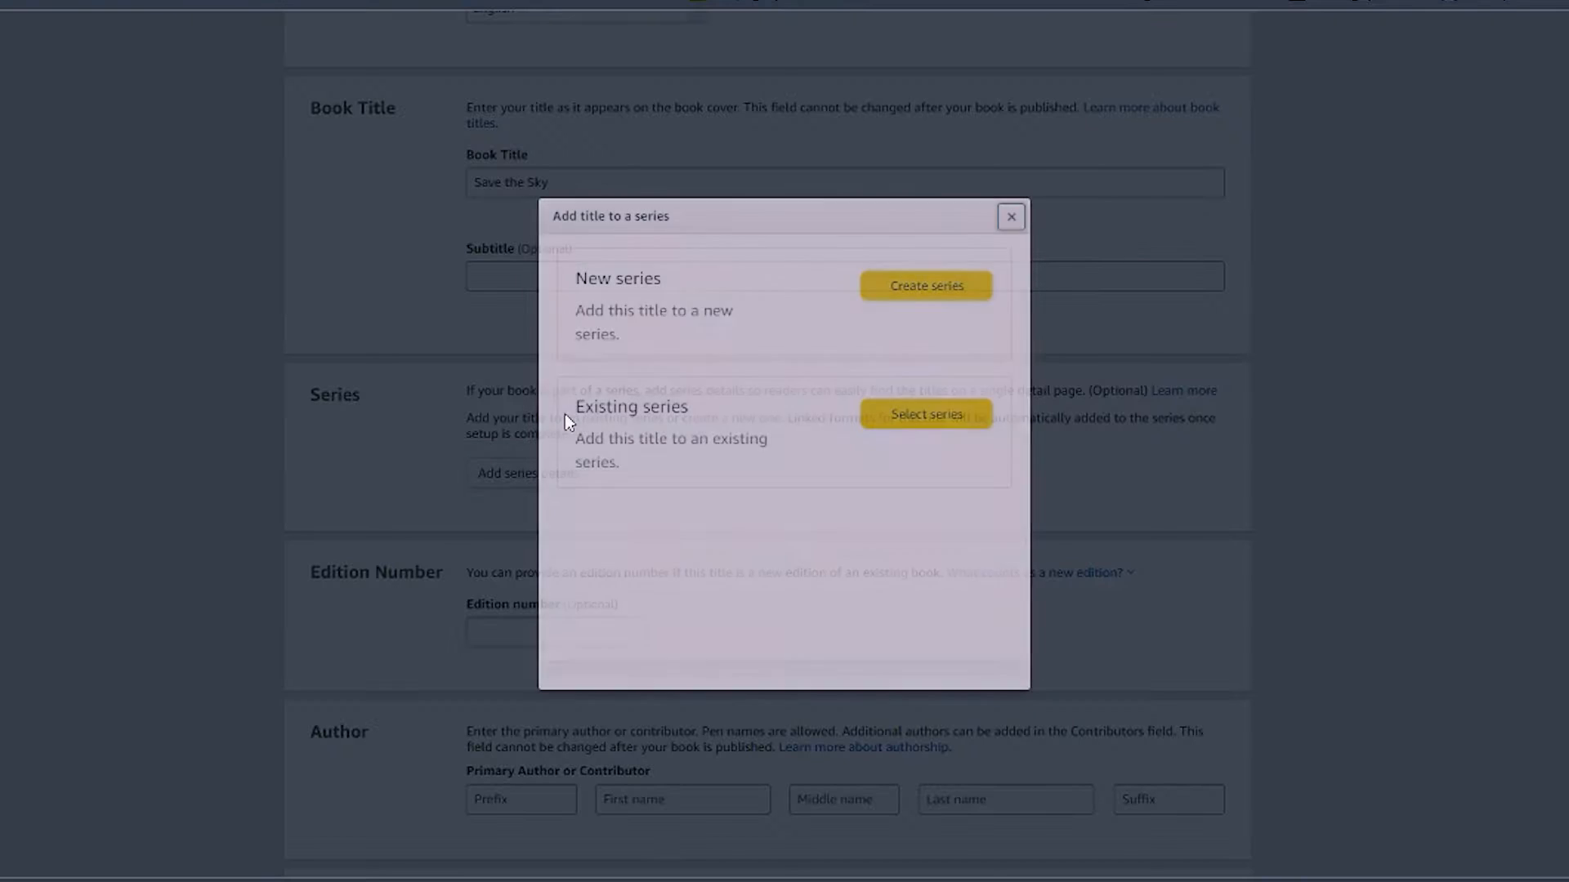
{"action": "left_click", "coordinate": [898, 419]}
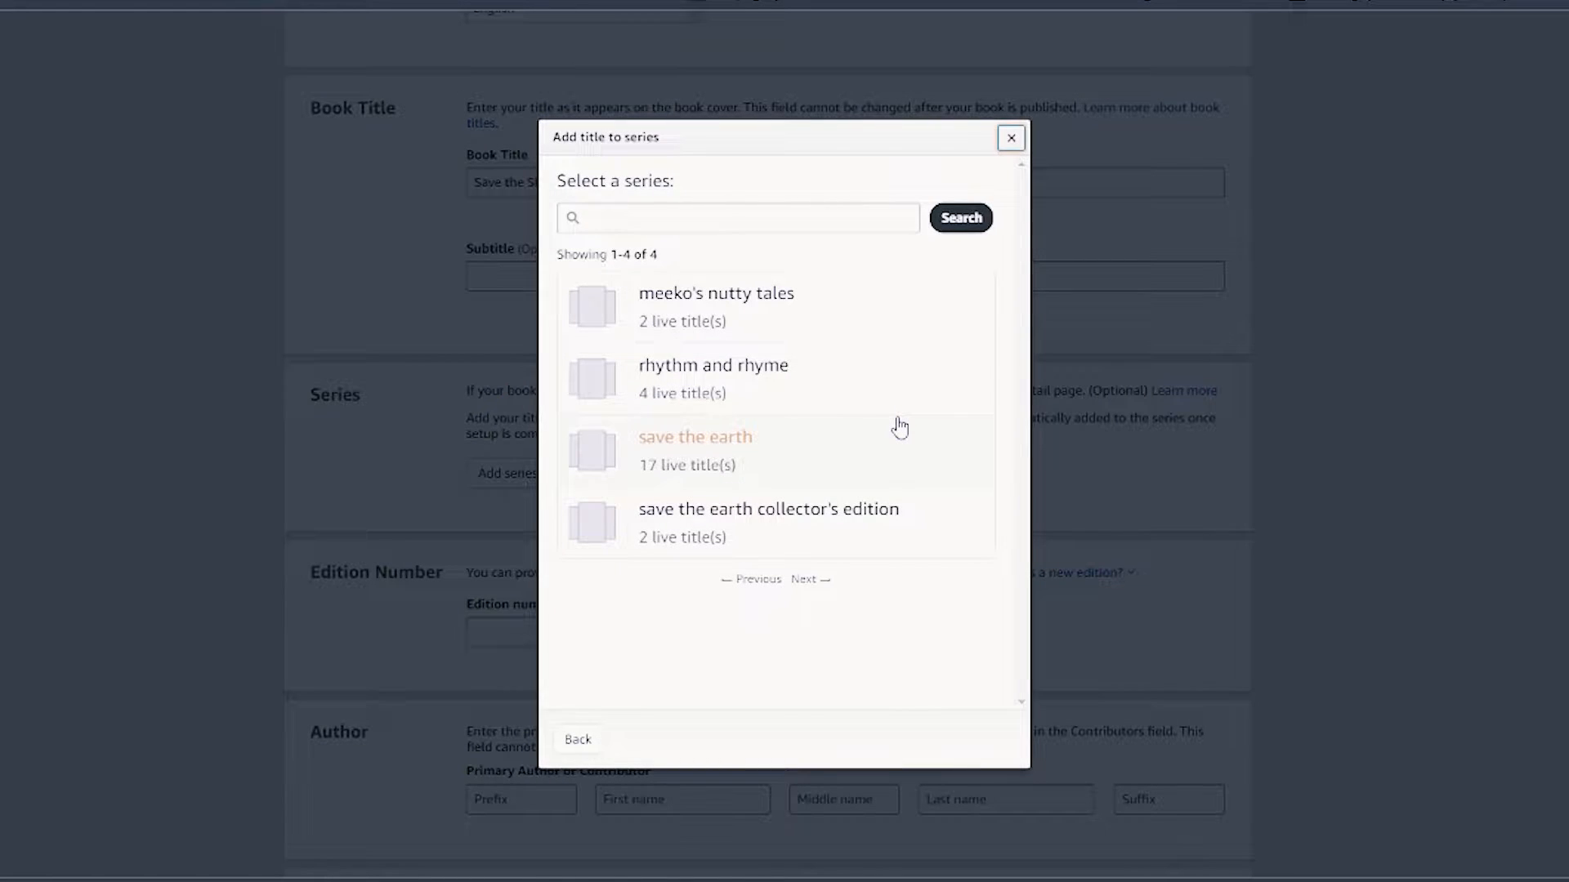
{"action": "left_click", "coordinate": [739, 449]}
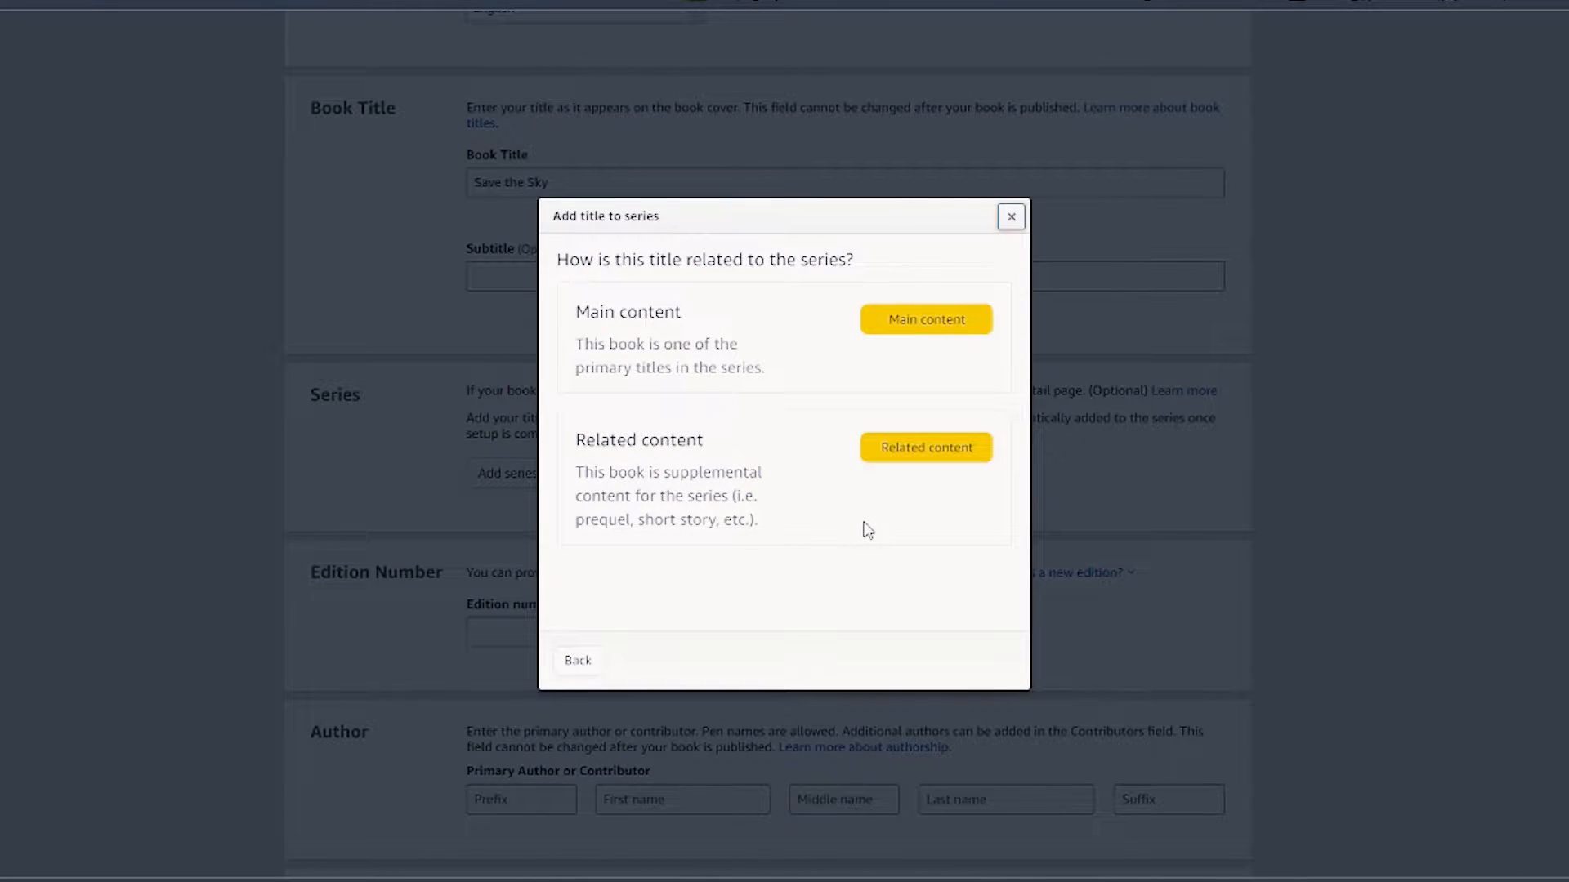
{"action": "left_click", "coordinate": [909, 321]}
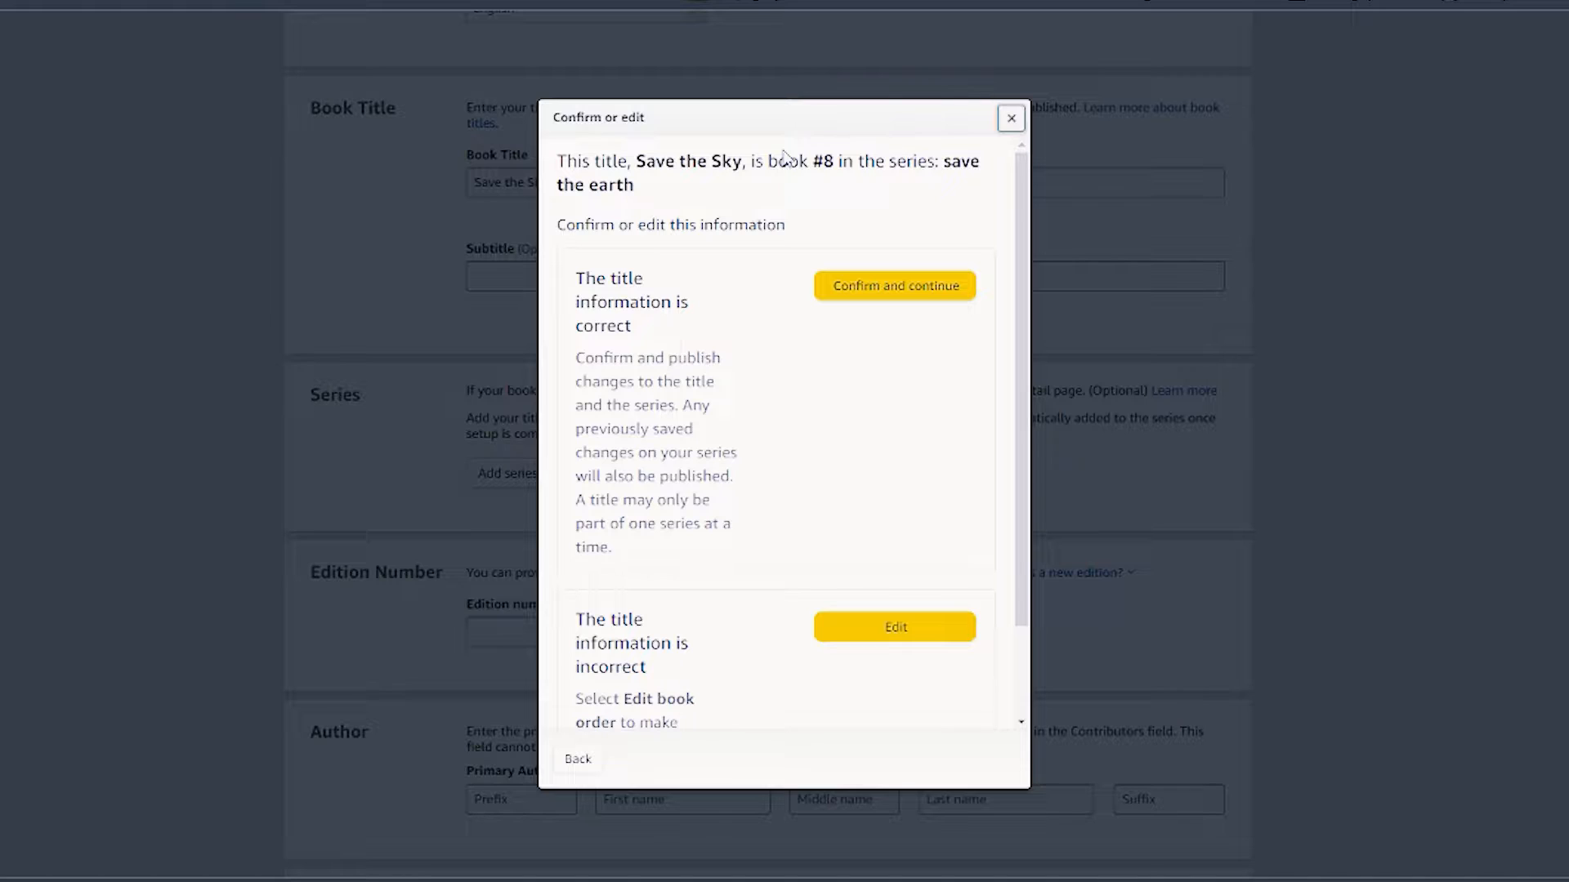
Review and confirm the book's series information and finish the series setup.
{"action": "scroll", "coordinate": [694, 319], "scroll_direction": "down", "scroll_amount": 2}
{"action": "scroll", "coordinate": [694, 319], "scroll_direction": "up", "scroll_amount": 1}
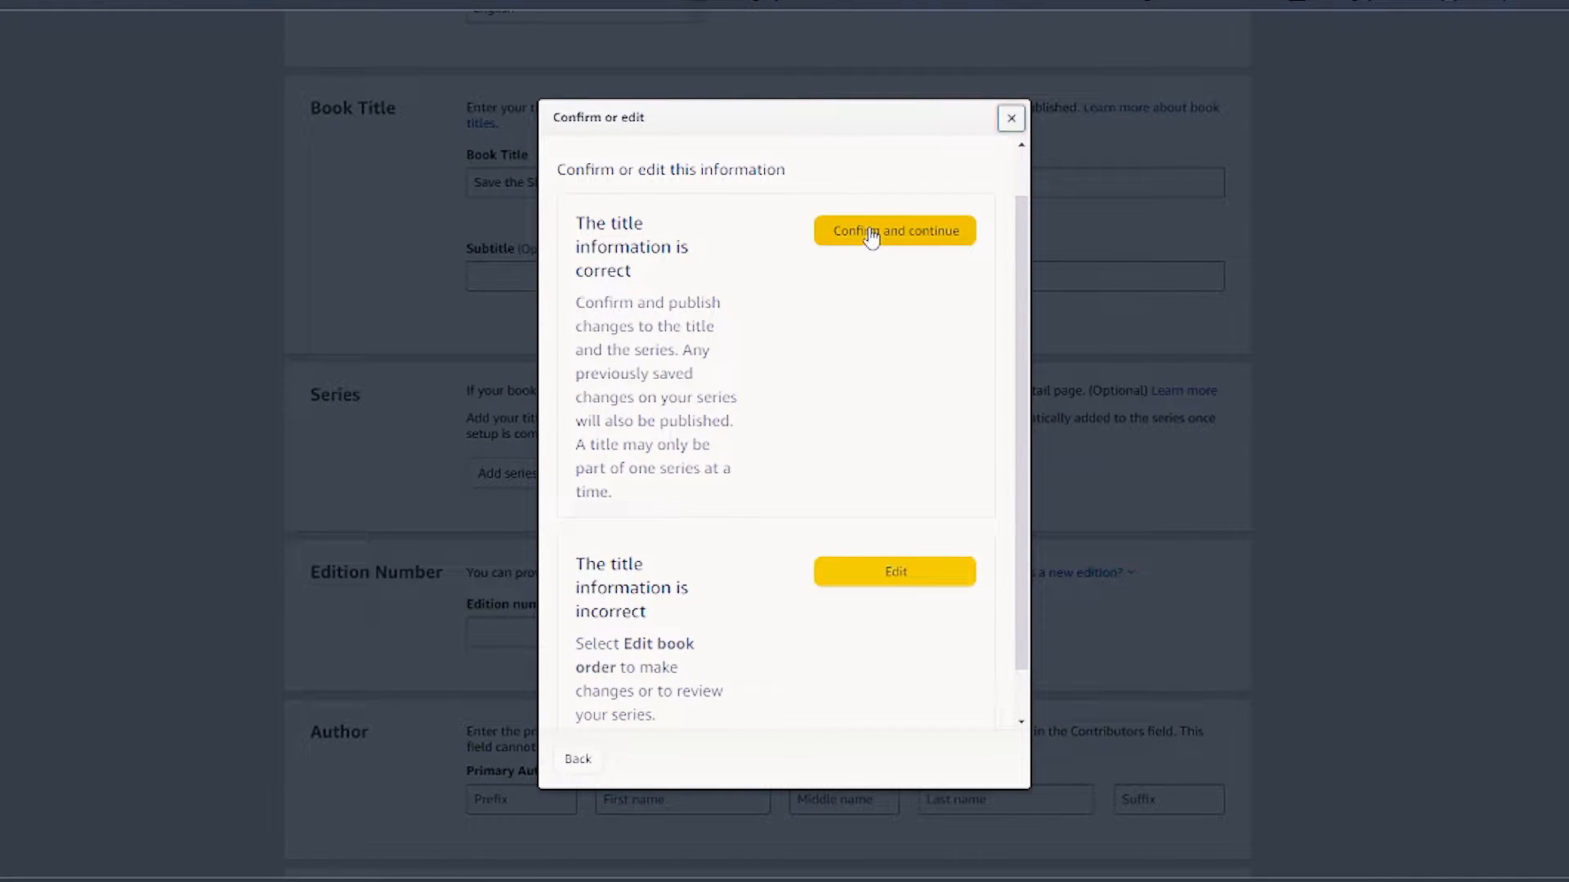
{"action": "scroll", "coordinate": [871, 236], "scroll_direction": "up", "scroll_amount": 1}
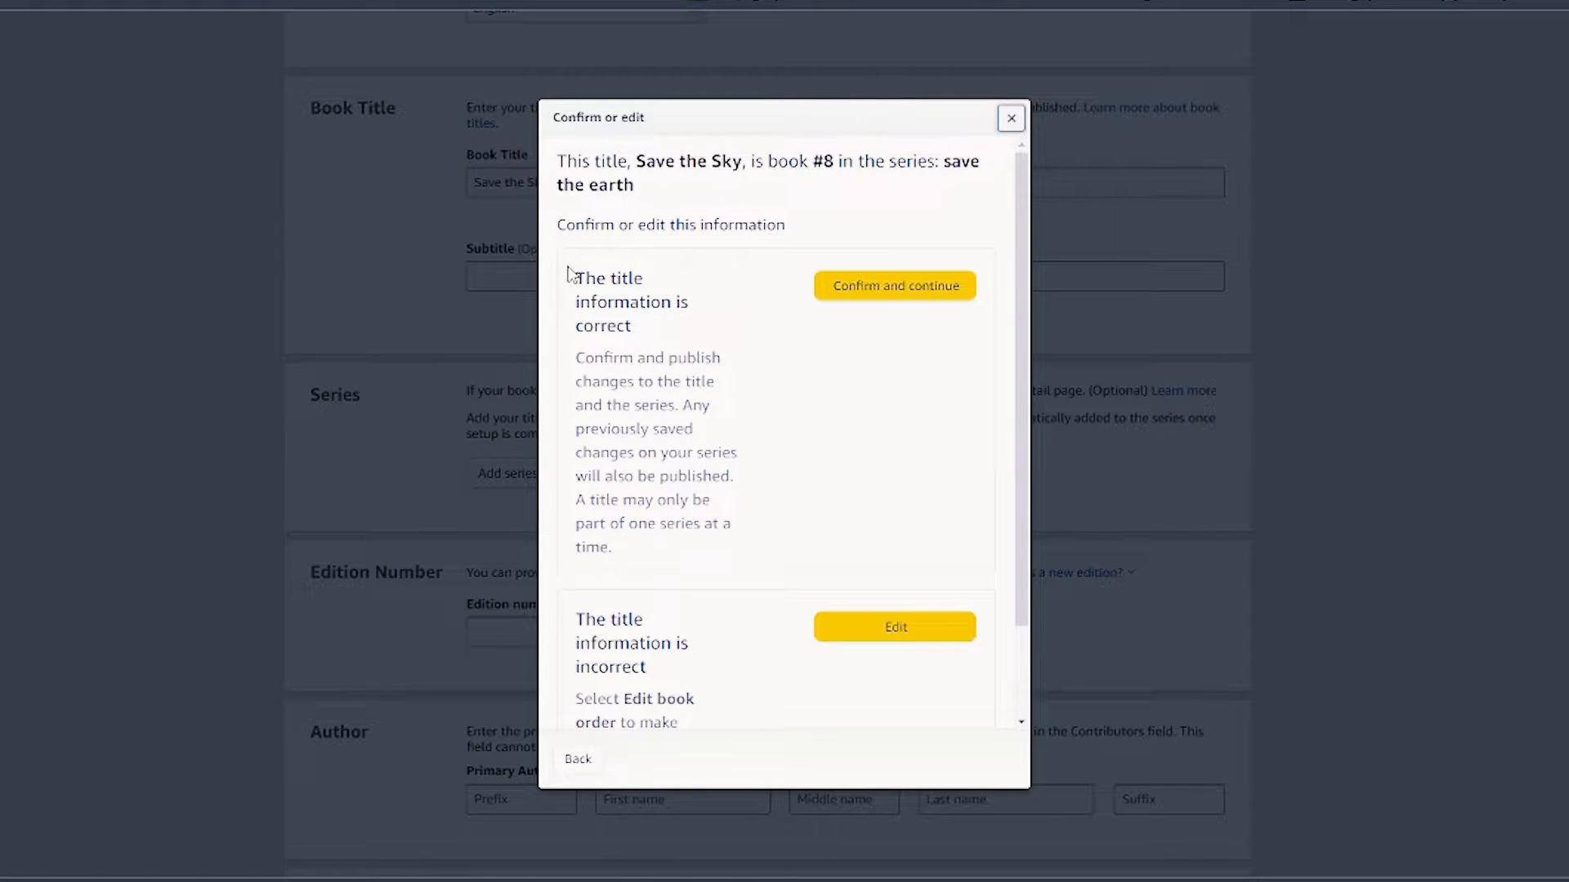
{"action": "left_click", "coordinate": [861, 286]}
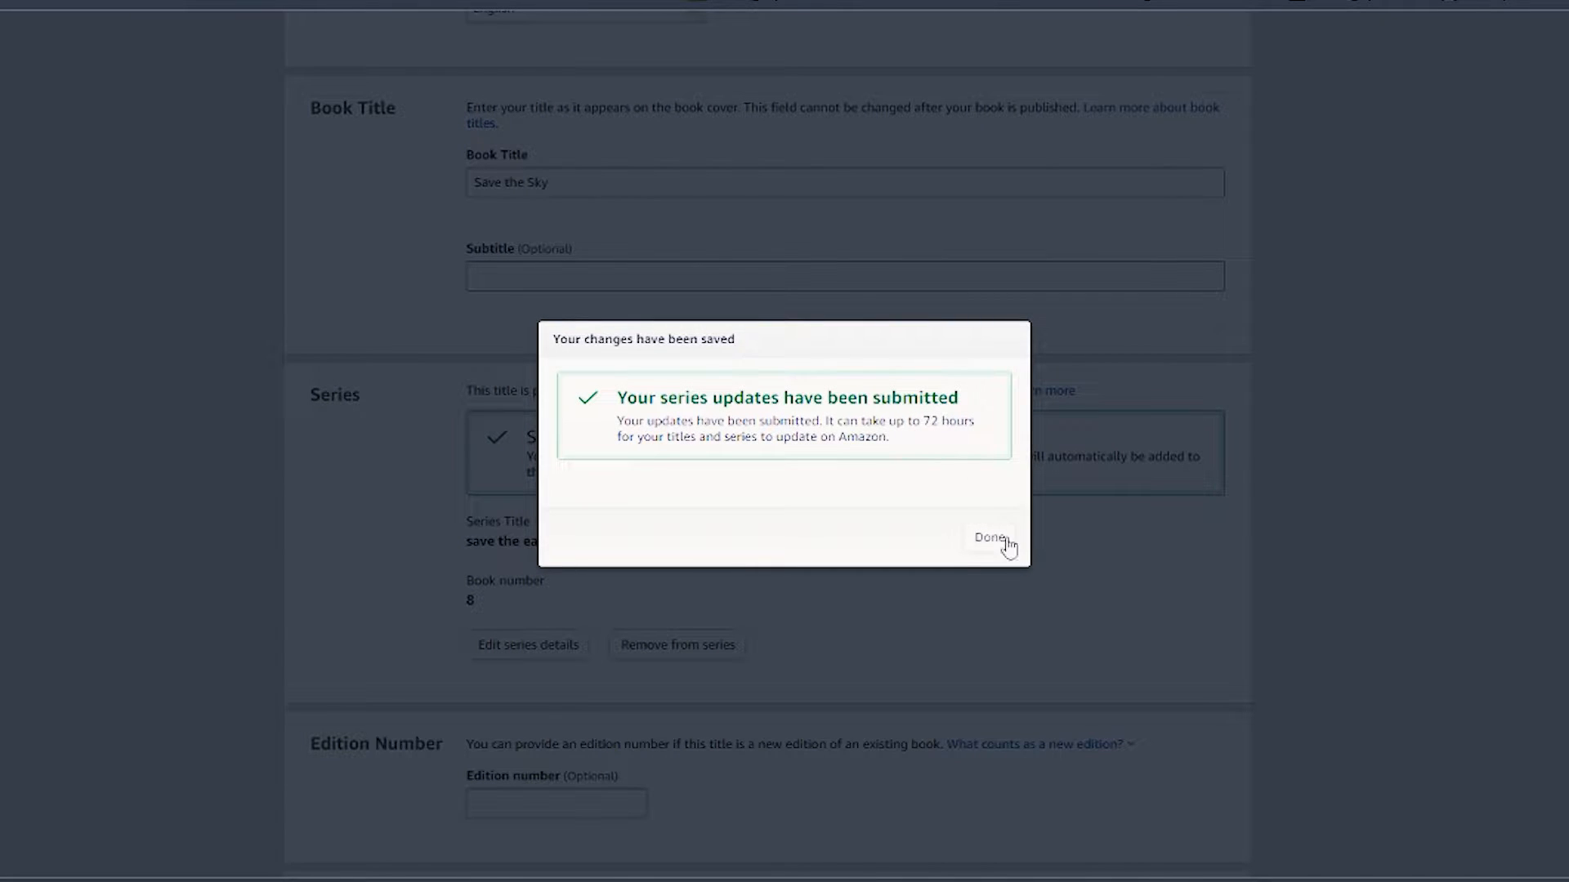
{"action": "left_click", "coordinate": [991, 538]}
Leave the edition number empty and enter the primary author's first and last name.
{"action": "scroll", "coordinate": [1005, 543], "scroll_direction": "down", "scroll_amount": 6}
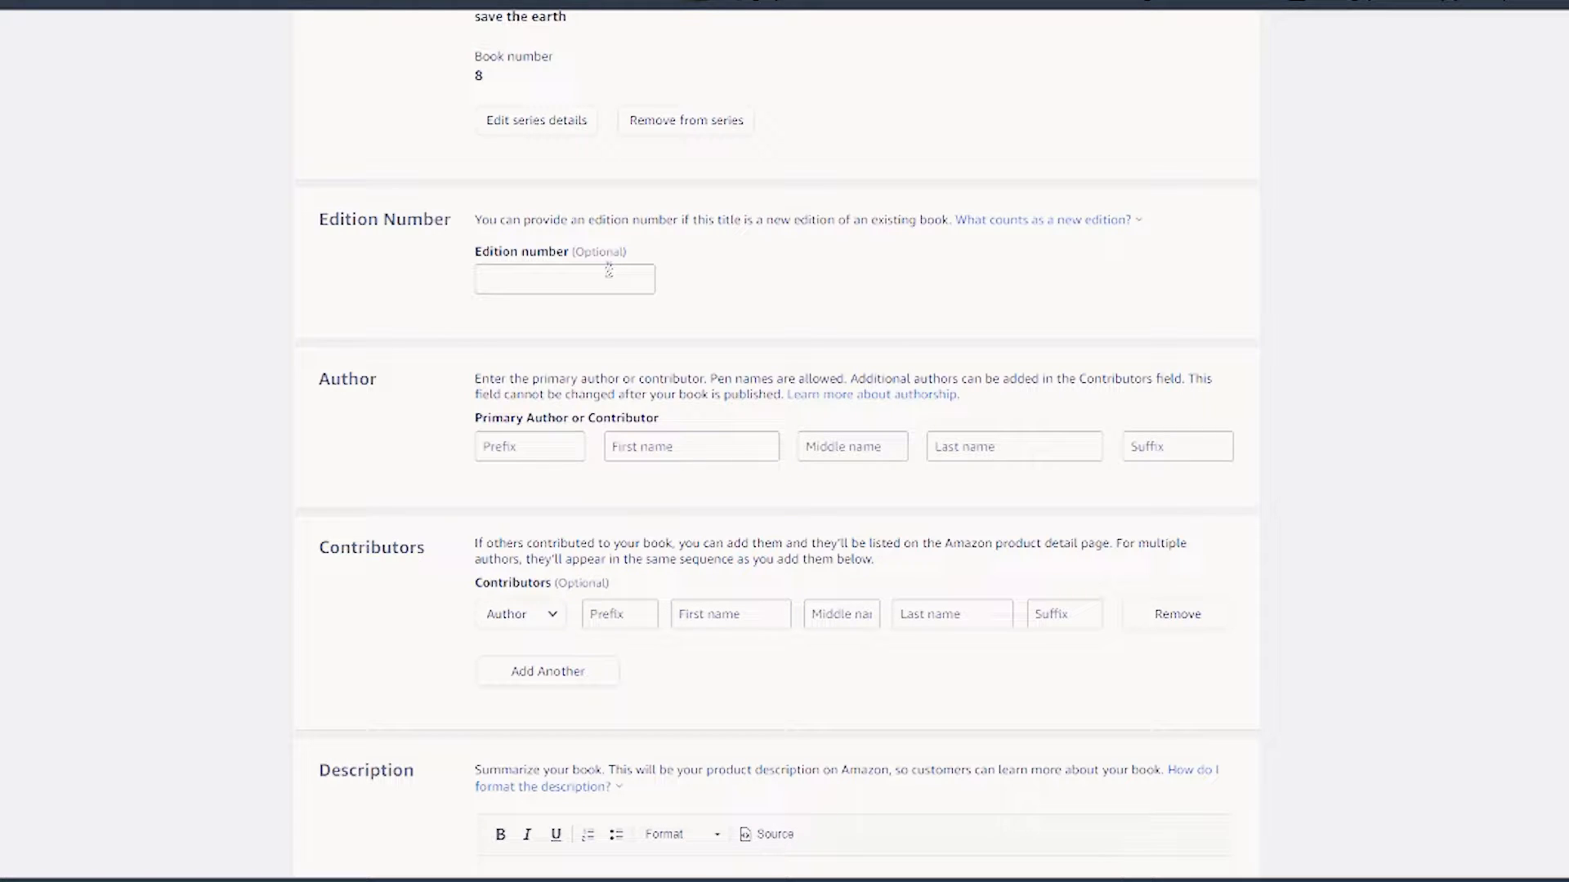
{"action": "scroll", "coordinate": [605, 375], "scroll_direction": "down", "scroll_amount": 2}
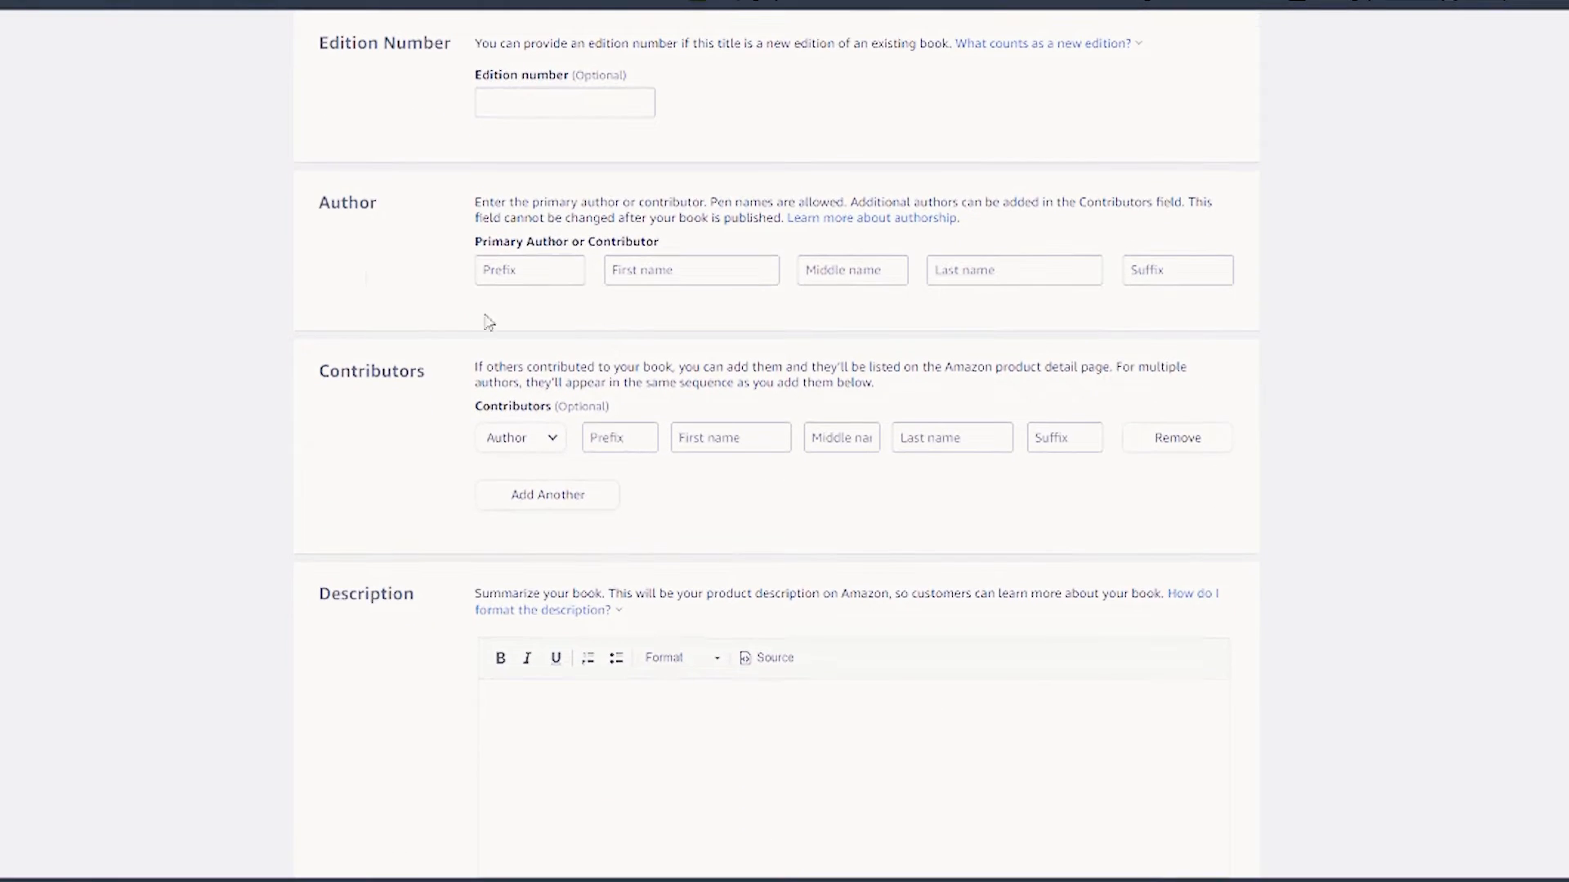
{"action": "left_click", "coordinate": [676, 278]}
{"action": "type", "text": "Bethany"}
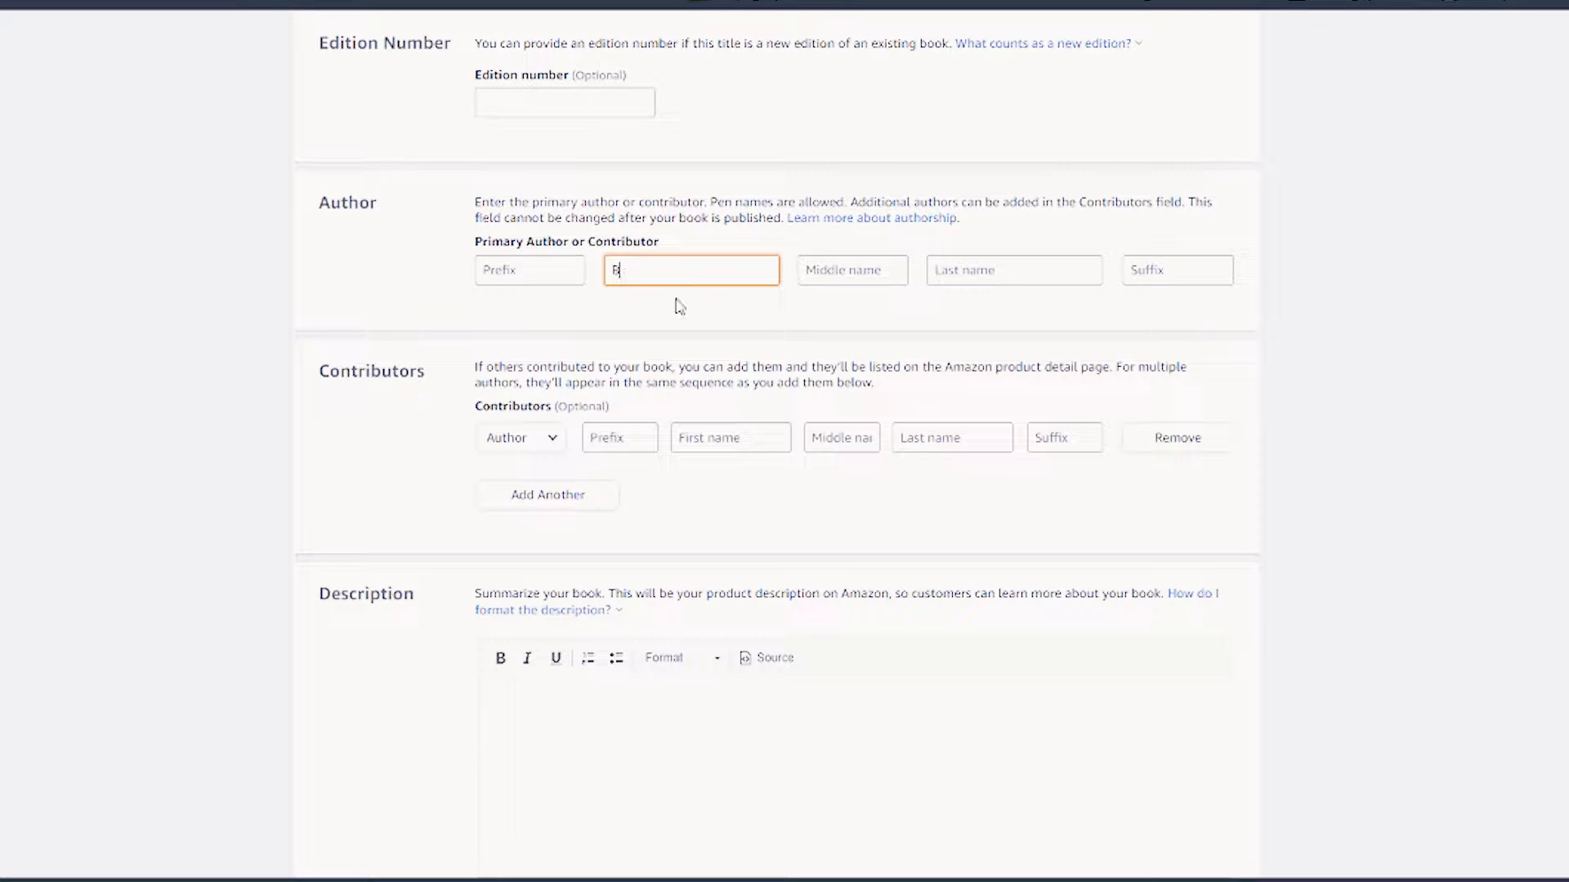
{"action": "key", "text": "Tab"}
{"action": "key", "text": "Tab"}
{"action": "type", "text": "Stahl"}
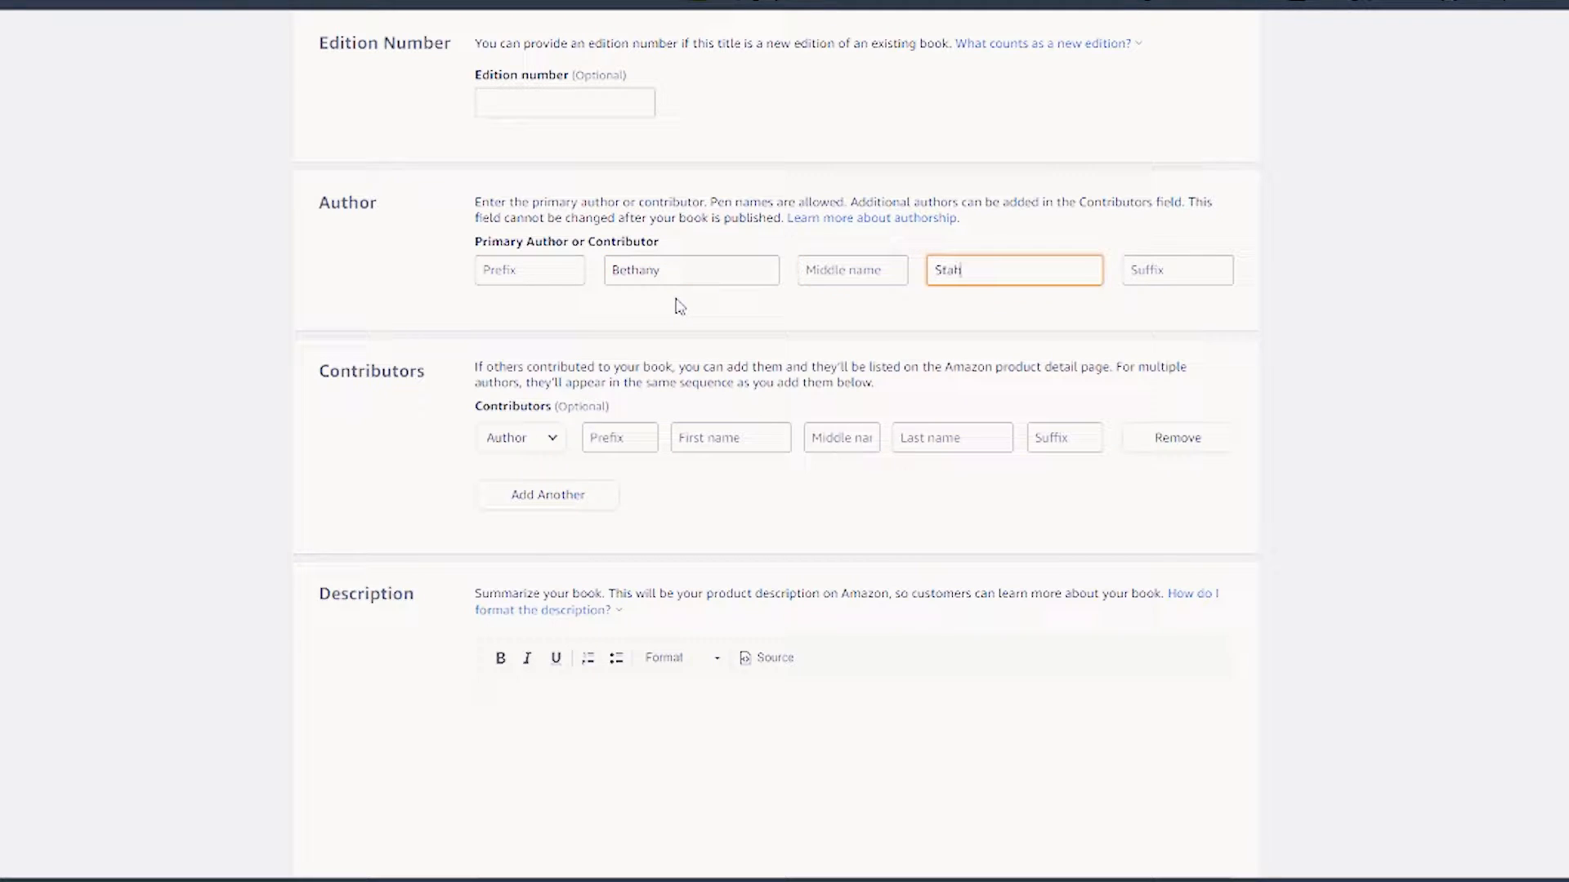
Set the contributor role to Illustrator and enter the illustrator's first and last name.
{"action": "scroll", "coordinate": [677, 353], "scroll_direction": "down", "scroll_amount": 1}
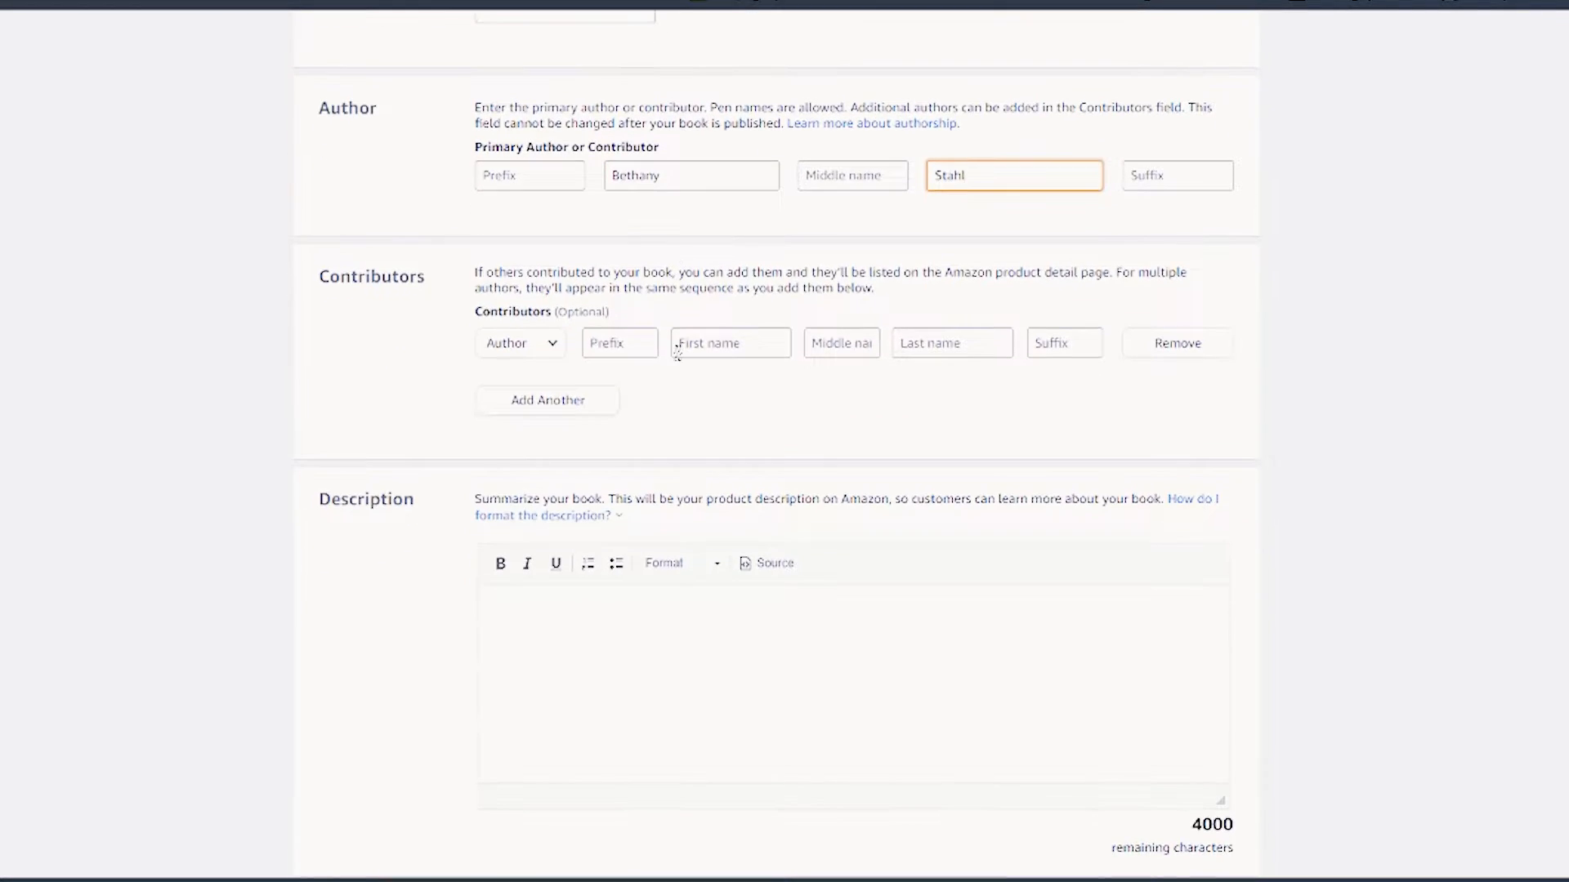
{"action": "left_click", "coordinate": [543, 356]}
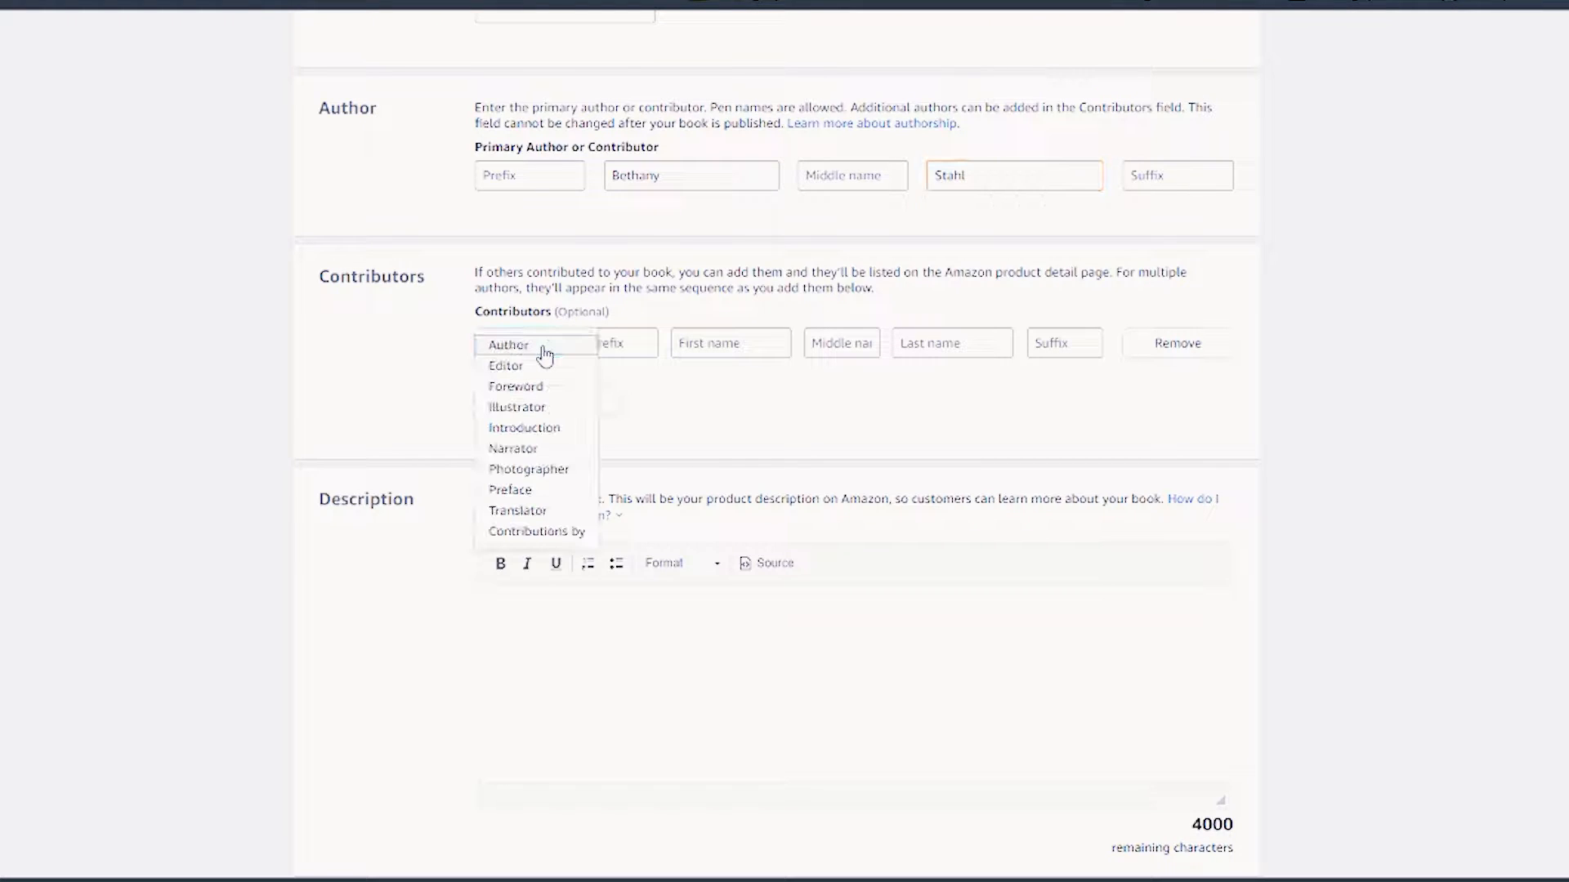
{"action": "left_click", "coordinate": [543, 407]}
{"action": "left_click", "coordinate": [715, 333]}
{"action": "type", "text": "Bethany"}
{"action": "key", "text": "Tab"}
{"action": "key", "text": "Tab"}
{"action": "type", "text": "Stahl"}
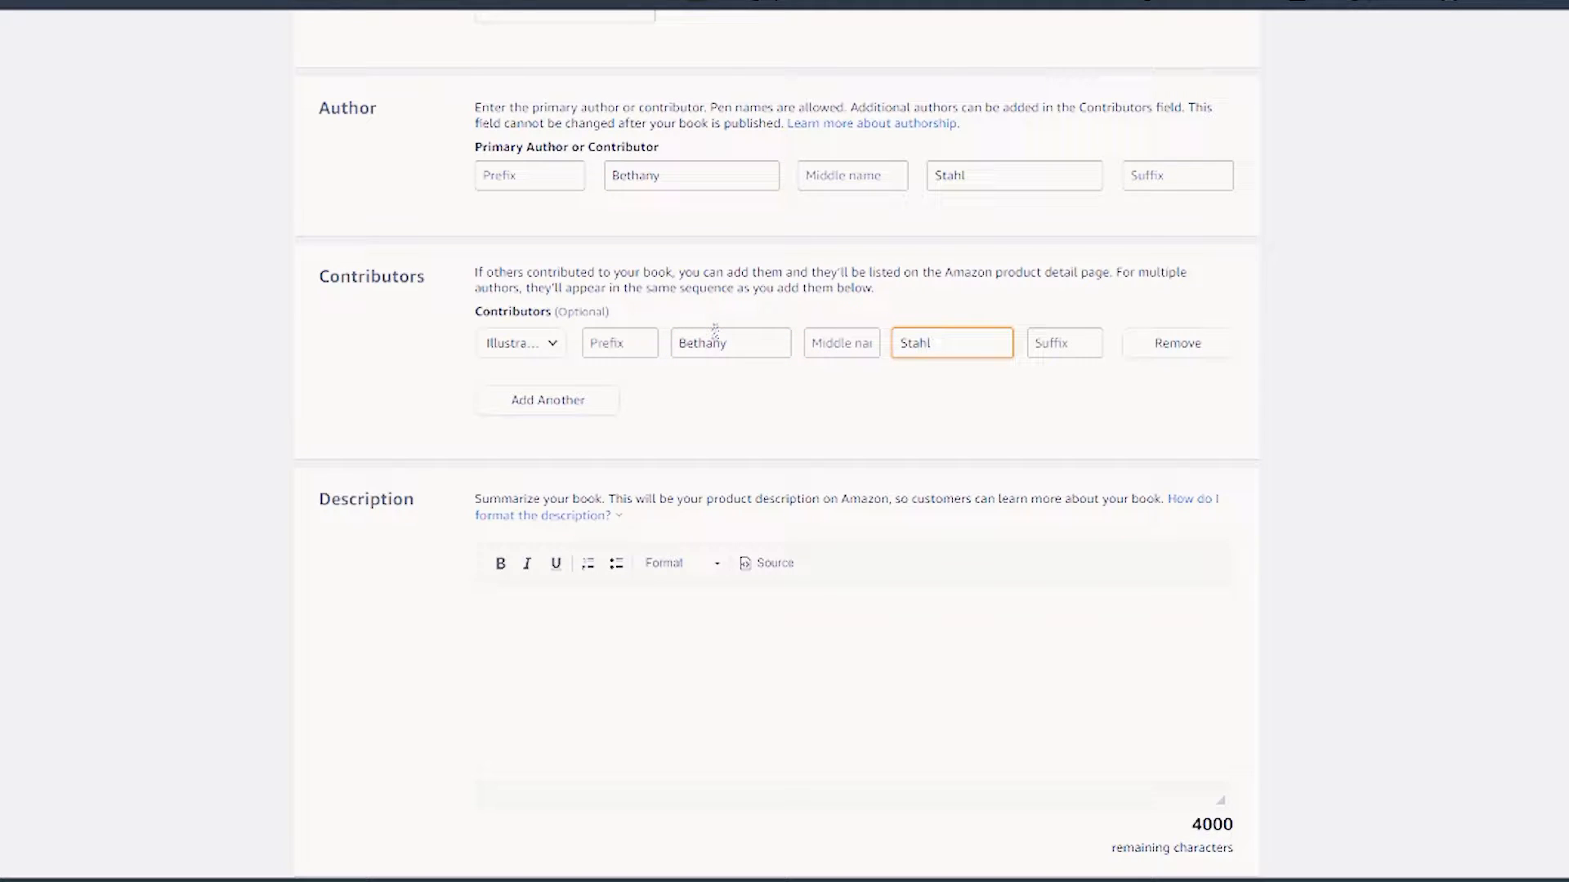
Paste the copied text of the previous book's description into the book description.
{"action": "left_click", "coordinate": [735, 415]}
{"action": "scroll", "coordinate": [735, 431], "scroll_direction": "down", "scroll_amount": 3}
{"action": "left_click", "coordinate": [832, 417]}
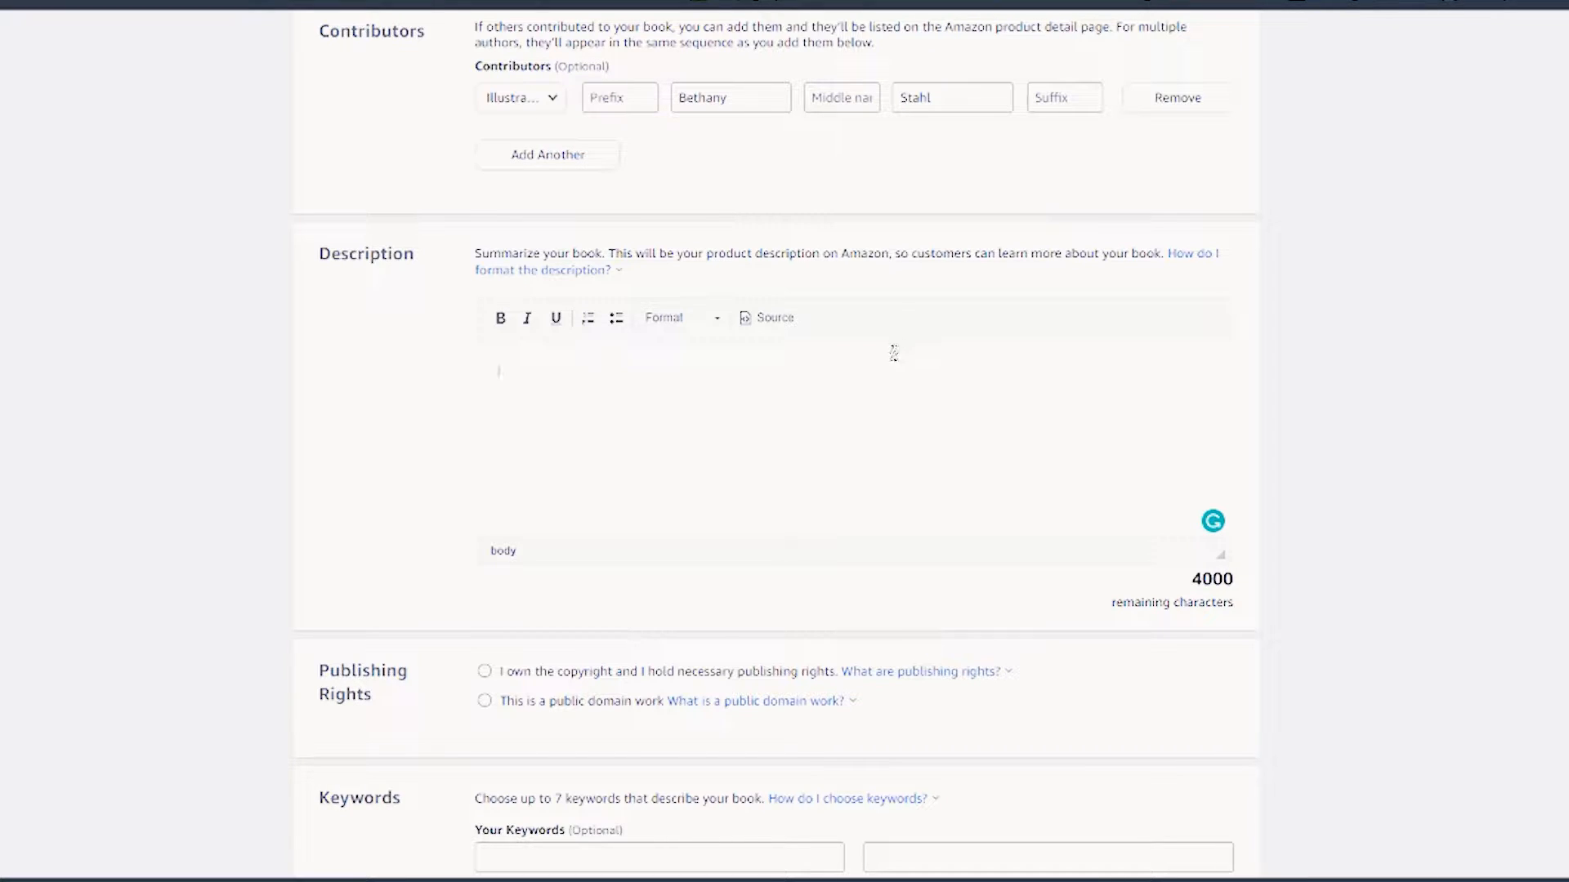
{"action": "key", "text": "ctrl+v"}
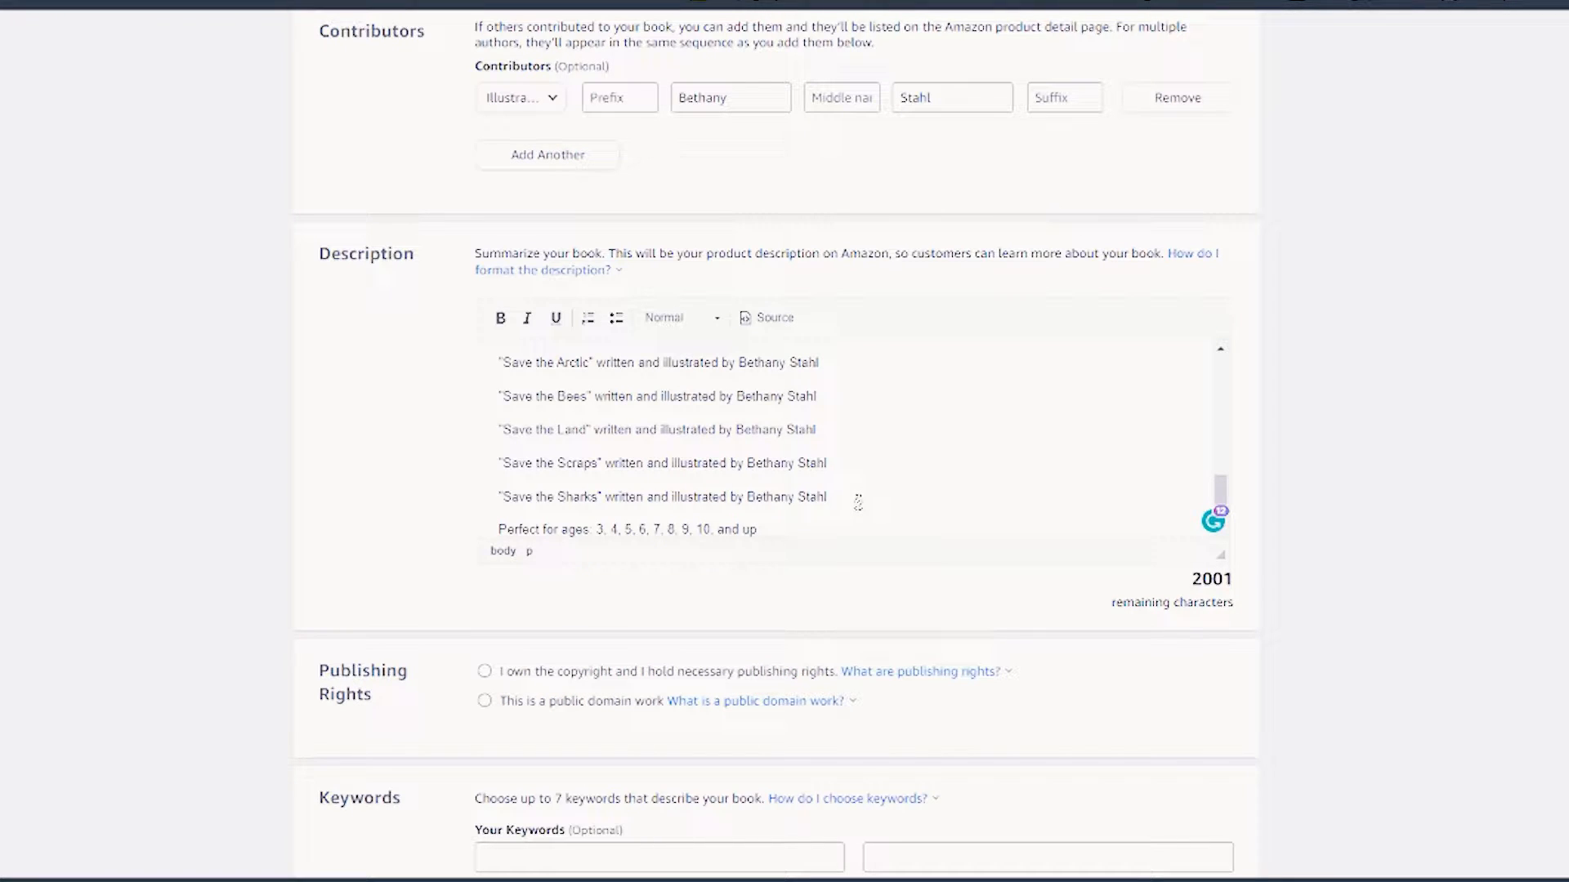
{"action": "scroll", "coordinate": [858, 502], "scroll_direction": "up", "scroll_amount": 10}
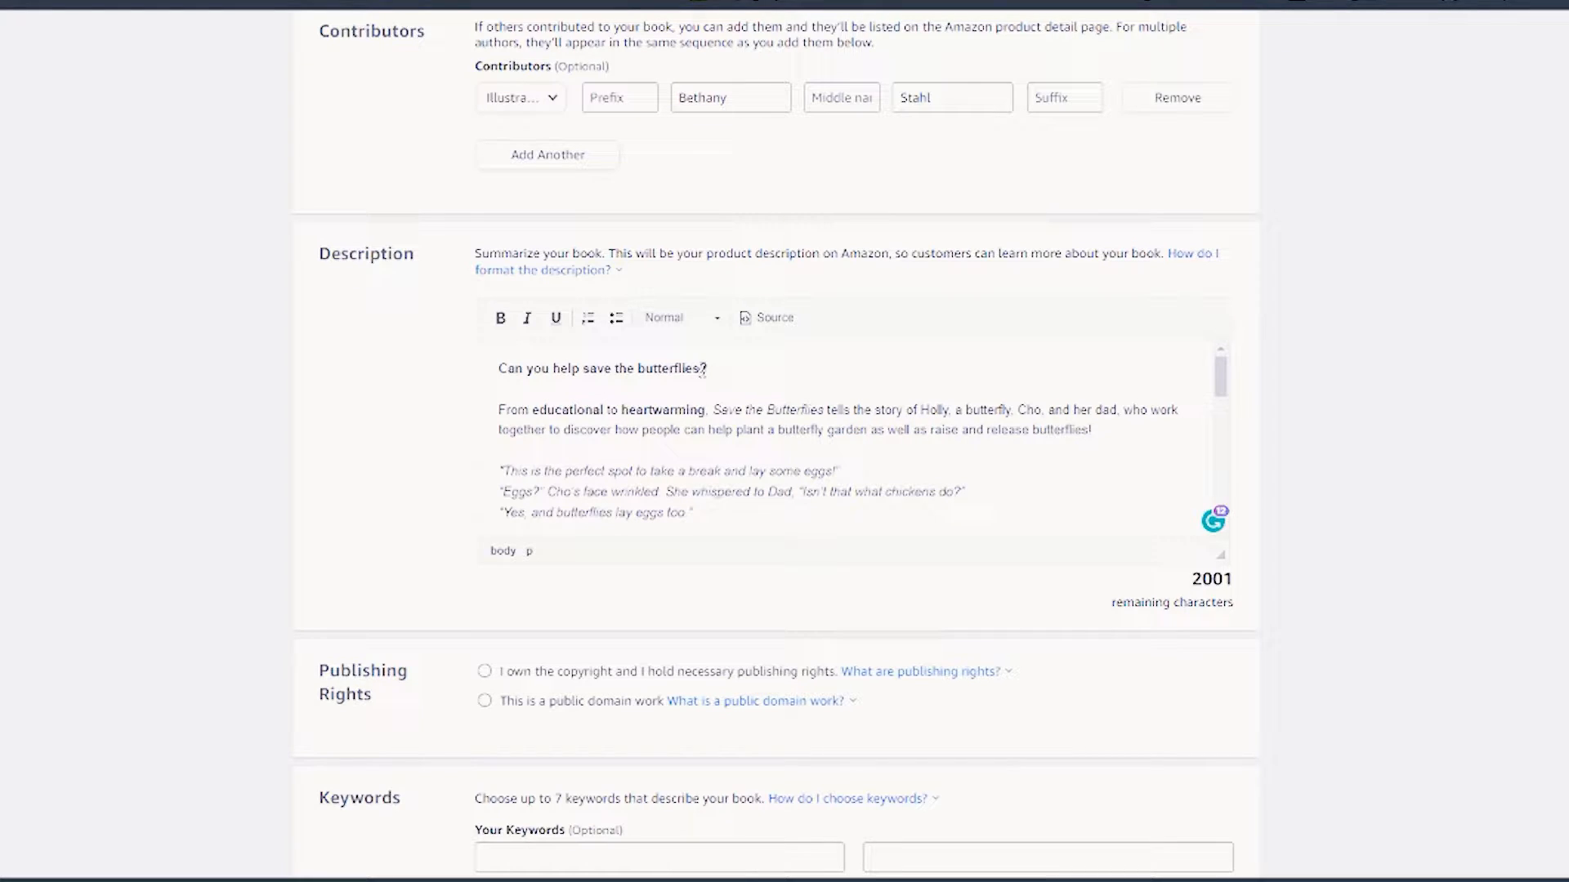
Replace the description's bold opening question with "Have you ever seen the stars in a dark sky reserve?".
{"action": "left_click_drag", "start_coordinate": [702, 369], "coordinate": [498, 369]}
{"action": "key", "text": "ctrl+b"}
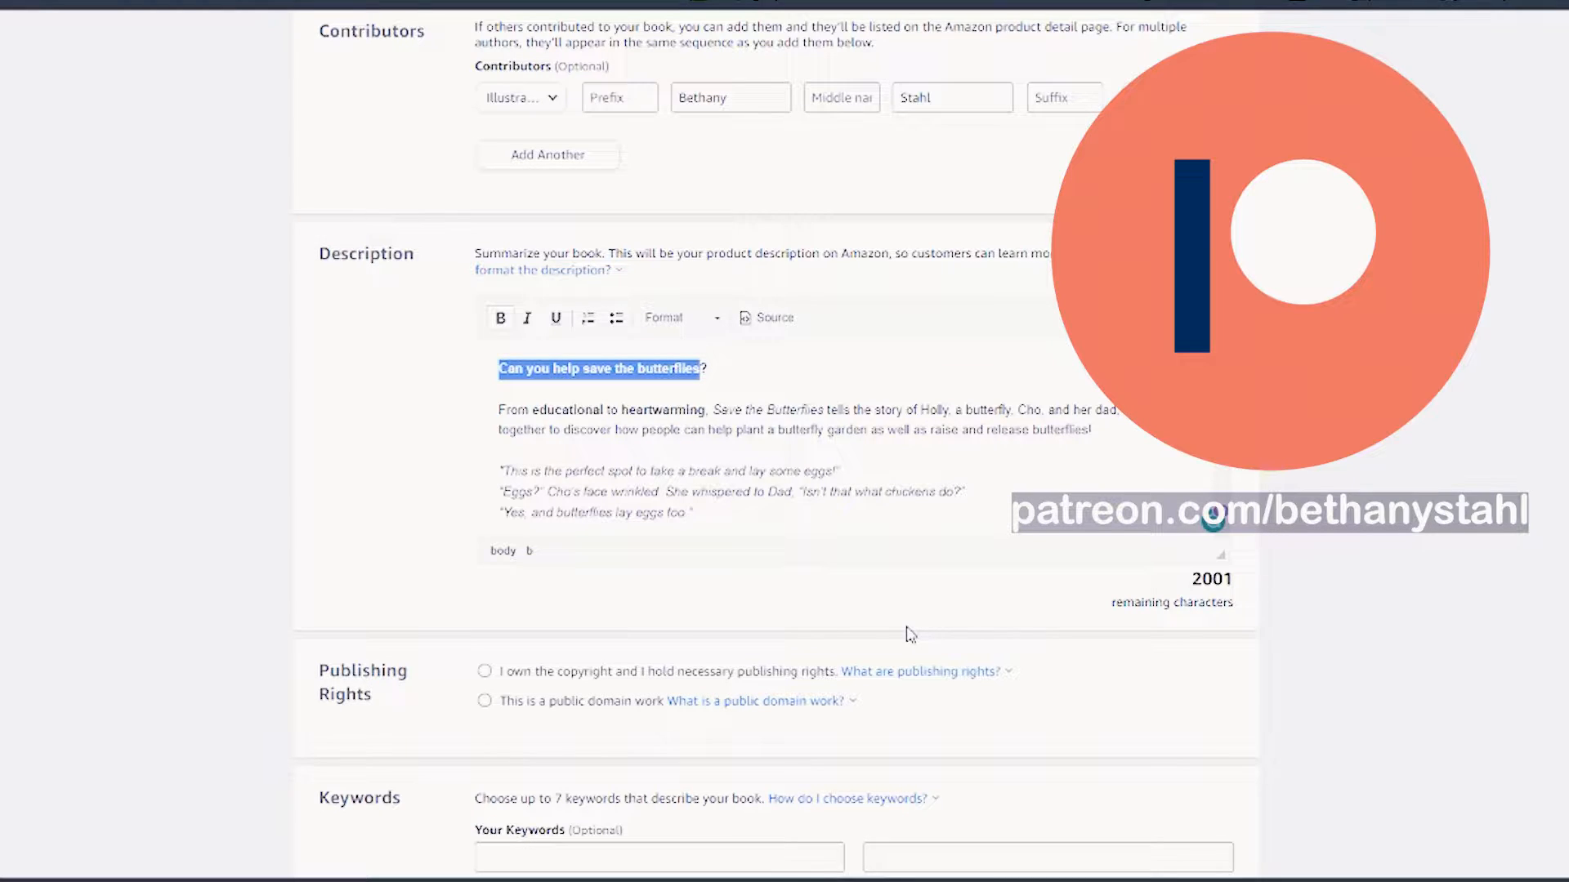
{"action": "key", "text": "BackSpace"}
{"action": "type", "text": "Have you ever seen the stars in a dark sky reserve"}
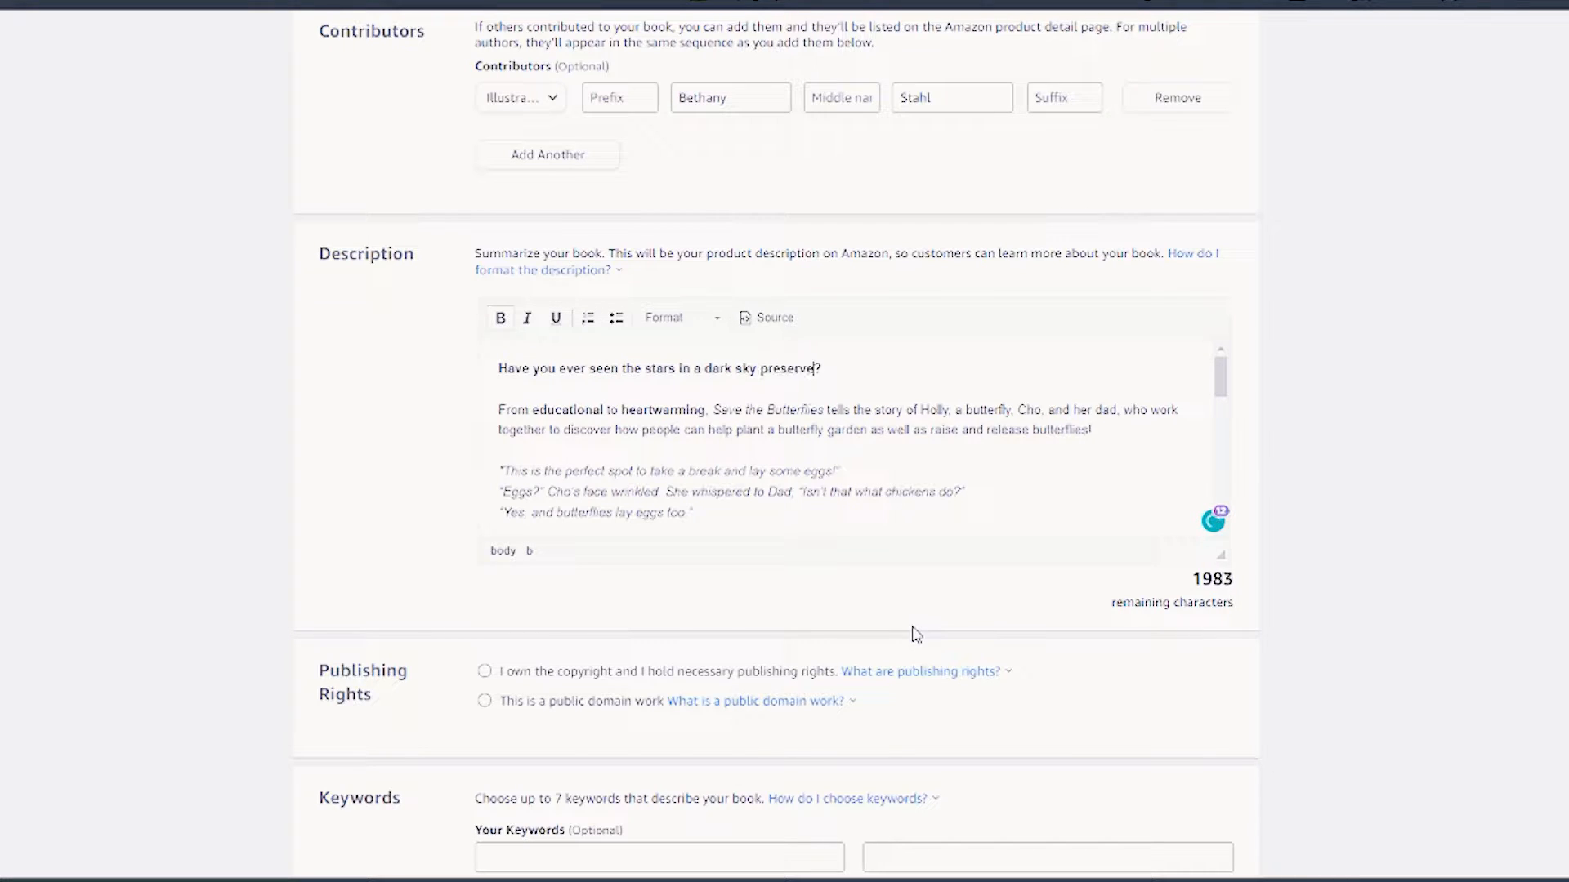
Change the intro's book name to "Save the Sky" and its characters to the Save the Earth® kids camping on a Dark Sky Reserve, starting a new sentence with "They".
{"action": "double_click", "coordinate": [805, 409]}
{"action": "type", "text": "Sky"}
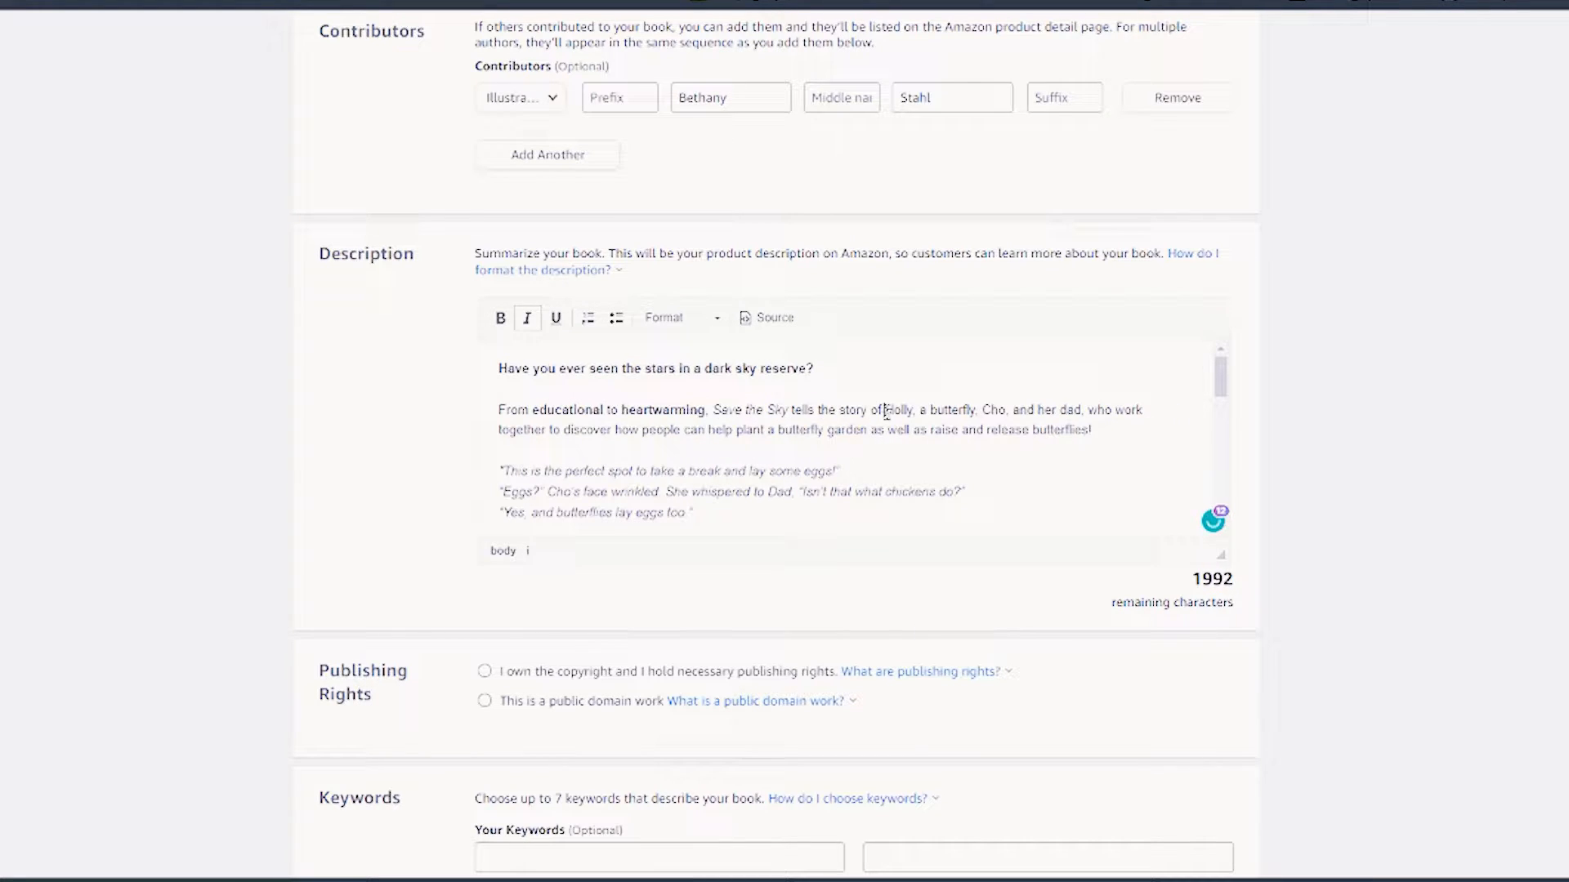
{"action": "left_click_drag", "start_coordinate": [885, 409], "coordinate": [1144, 413]}
{"action": "type", "text": "the Save the Earth® kids who camp on a Dark Sky Re"}
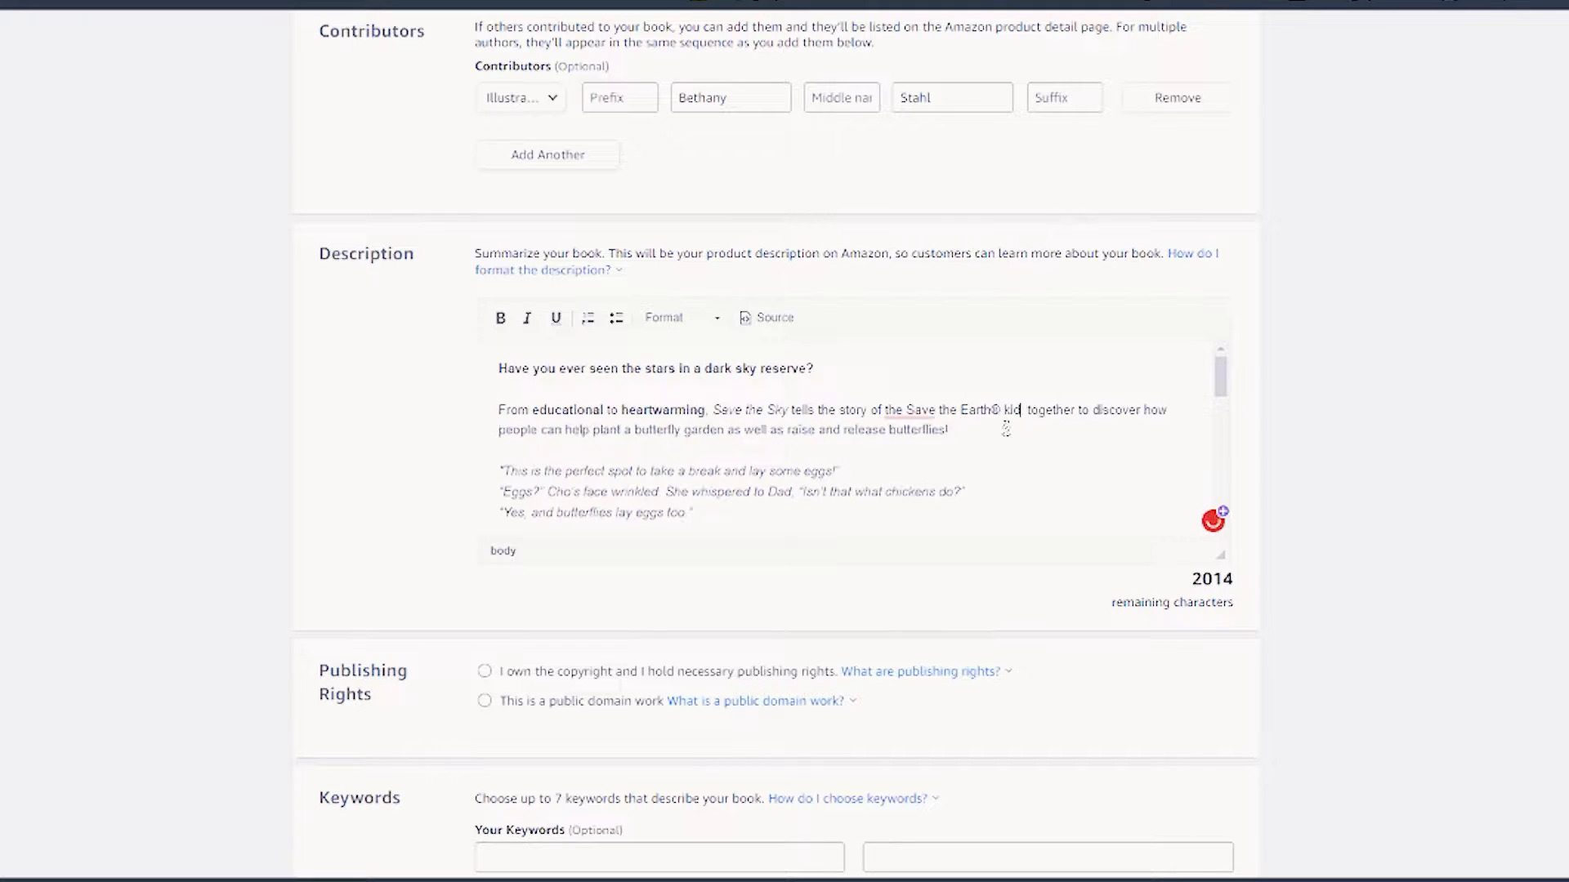
{"action": "type", "text": "T"}
{"action": "left_click", "coordinate": [622, 427]}
{"action": "key", "text": "BackSpace"}
{"action": "type", "text": "hey"}
End the intro paragraph with "restore the skies to their natural beauty and help friendly animals along the way".
{"action": "left_click_drag", "start_coordinate": [808, 431], "coordinate": [1161, 433]}
{"action": "type", "text": "restore the skies to their natural beautif"}
{"action": "key", "text": "BackSpace"}
{"action": "key", "text": "BackSpace"}
{"action": "type", "text": "y and help friendly animals along the way"}
Copy the Milky Way dialogue from the other document and paste it over the quoted butterfly excerpt in the description.
{"action": "scroll", "coordinate": [1086, 473], "scroll_direction": "down", "scroll_amount": 1}
{"action": "key", "text": "alt+Tab"}
{"action": "scroll", "coordinate": [1134, 567], "scroll_direction": "down", "scroll_amount": 10}
{"action": "key", "text": "ctrl+equal"}
{"action": "scroll", "coordinate": [1026, 372], "scroll_direction": "down", "scroll_amount": 5}
{"action": "left_click", "coordinate": [543, 117]}
{"action": "left_click_drag", "start_coordinate": [765, 210], "coordinate": [972, 284]}
{"action": "key", "text": "ctrl+c"}
{"action": "left_click", "coordinate": [235, 471]}
{"action": "left_click_drag", "start_coordinate": [499, 431], "coordinate": [789, 474]}
{"action": "key", "text": "ctrl+v"}
Reword the celebration paragraph with "International Dark Sky Week", "the importance of dark skies" and "nature" in place of the butterfly wording.
{"action": "scroll", "coordinate": [955, 389], "scroll_direction": "down", "scroll_amount": 1}
{"action": "left_click_drag", "start_coordinate": [781, 418], "coordinate": [558, 418]}
{"action": "type", "text": "International Dark Sky Week"}
{"action": "left_click_drag", "start_coordinate": [1036, 418], "coordinate": [537, 440]}
{"action": "type", "text": "the importance of dark skies"}
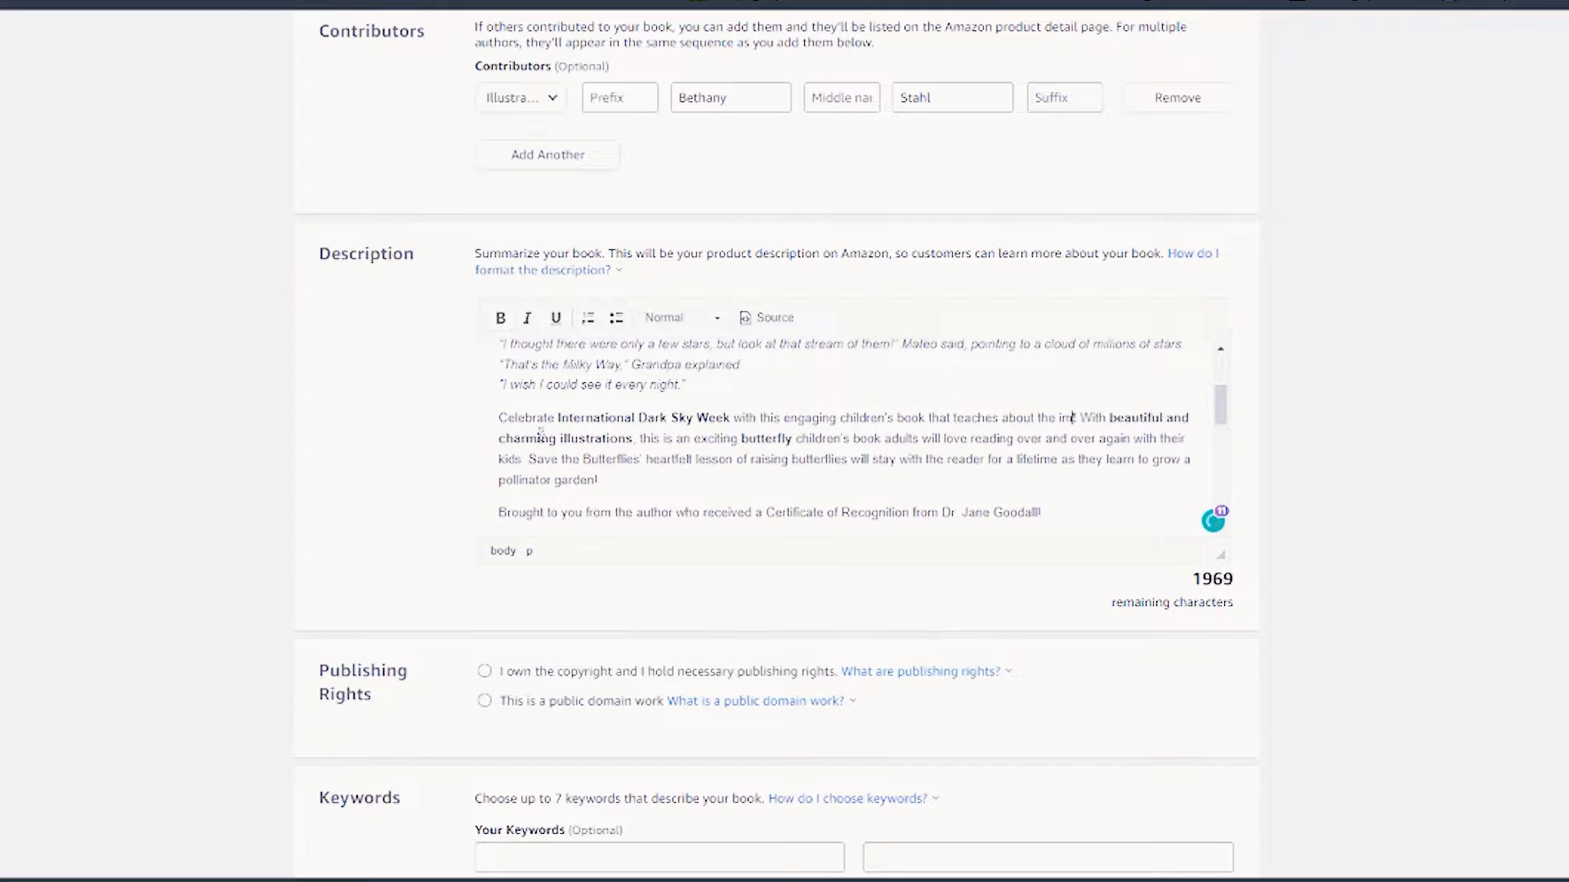
{"action": "left_click_drag", "start_coordinate": [890, 440], "coordinate": [944, 442]}
{"action": "type", "text": "nature"}
Reword the heartfelt-lesson sentence with "Sky has a", "falling in love with the stars that will" and "protect".
{"action": "left_click_drag", "start_coordinate": [726, 459], "coordinate": [786, 460]}
{"action": "type", "text": "Sky has a"}
{"action": "left_click_drag", "start_coordinate": [931, 460], "coordinate": [1011, 460]}
{"action": "key", "text": "BackSpace"}
{"action": "key", "text": "BackSpace"}
{"action": "key", "text": "BackSpace"}
{"action": "key", "text": "BackSpace"}
{"action": "key", "text": "BackSpace"}
{"action": "key", "text": "BackSpace"}
{"action": "key", "text": "BackSpace"}
{"action": "key", "text": "BackSpace"}
{"action": "key", "text": "BackSpace"}
{"action": "type", "text": "falling in love with the stars that will"}
{"action": "type", "text": "protect"}
Replace the ending of the heartfelt-lesson sentence with "reduce light pollution!".
{"action": "left_click_drag", "start_coordinate": [846, 481], "coordinate": [553, 443]}
{"action": "key", "text": "BackSpace"}
{"action": "key", "text": "BackSpace"}
{"action": "key", "text": "BackSpace"}
{"action": "key", "text": "BackSpace"}
{"action": "key", "text": "BackSpace"}
{"action": "key", "text": "BackSpace"}
{"action": "key", "text": "BackSpace"}
{"action": "type", "text": "reduce light pollution!"}
Add the bullet "Watch an animated version of the story!" to the Book Extras list.
{"action": "scroll", "coordinate": [710, 483], "scroll_direction": "down", "scroll_amount": 2}
{"action": "right_click", "coordinate": [730, 444]}
{"action": "key", "text": "BackSpace"}
{"action": "key", "text": "BackSpace"}
{"action": "key", "text": "BackSpace"}
{"action": "key", "text": "BackSpace"}
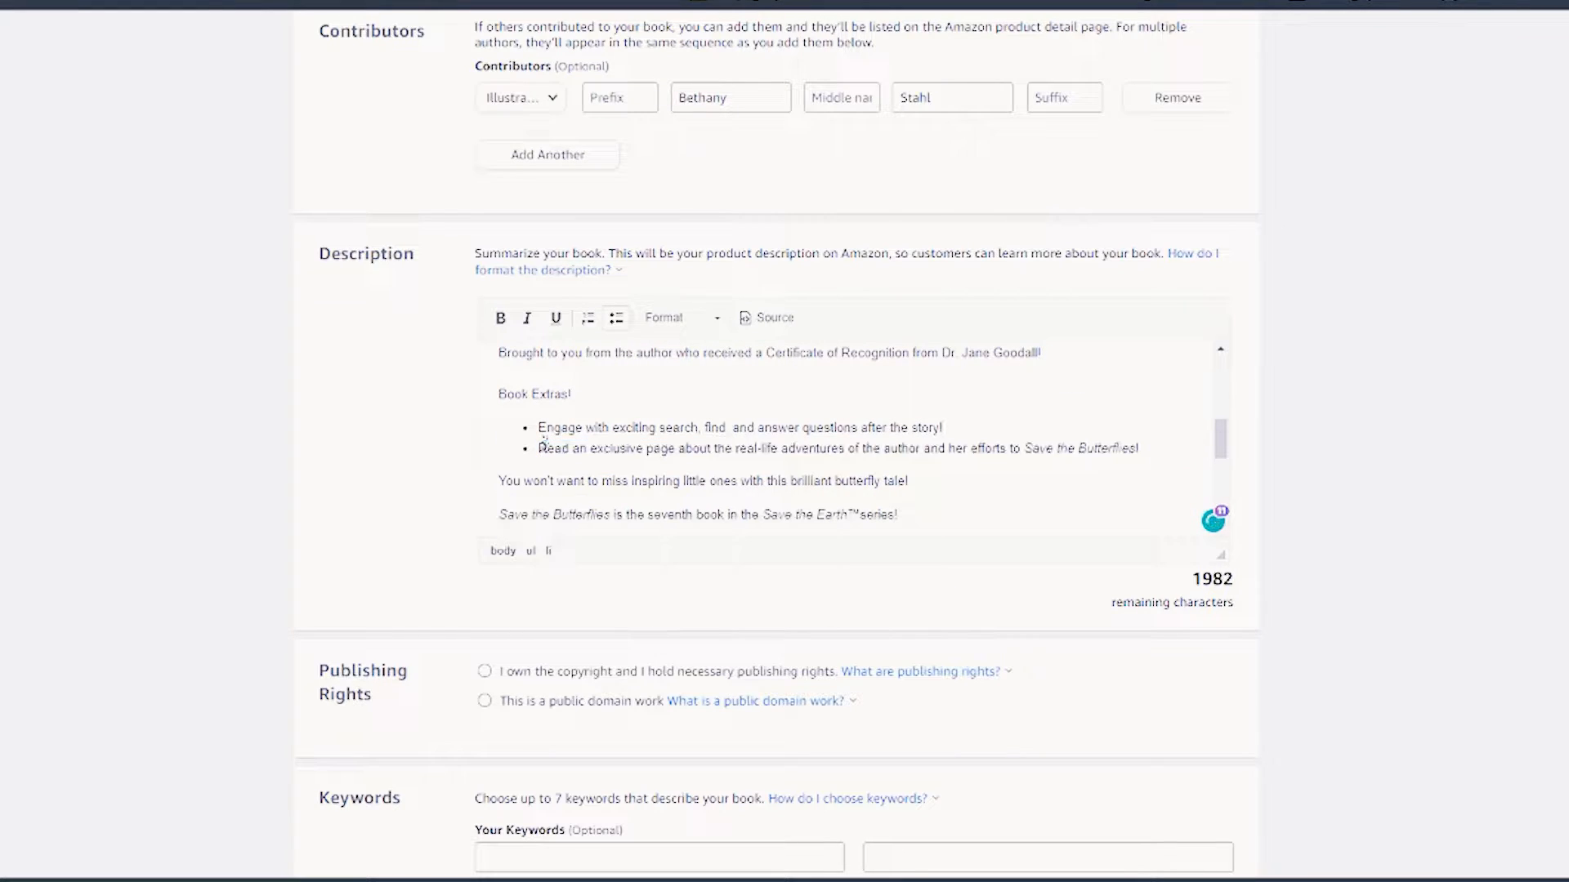
{"action": "key", "text": "Return"}
{"action": "type", "text": "Watch an animated version of the story!"}
Change "Butterflies" to "Sky" in the real-life adventures bullet and "butterfly" to "dark sky" in the closing tale sentence.
{"action": "left_click_drag", "start_coordinate": [1077, 468], "coordinate": [1140, 468]}
{"action": "type", "text": "Sky"}
{"action": "scroll", "coordinate": [1140, 468], "scroll_direction": "down", "scroll_amount": 2}
{"action": "left_click_drag", "start_coordinate": [787, 441], "coordinate": [850, 440]}
{"action": "type", "text": "dark sky"}
Update the series sentence to call Save the Sky the eighth book and mark the series name with ®.
{"action": "type", "text": "Sky"}
{"action": "left_click_drag", "start_coordinate": [611, 476], "coordinate": [655, 474]}
{"action": "type", "text": "eigth"}
{"action": "left_click_drag", "start_coordinate": [796, 473], "coordinate": [805, 475]}
{"action": "type", "text": "®"}
Add a "Save the Butterflies" entry to the end of the description's list of other books, using a copied line.
{"action": "left_click", "coordinate": [646, 511]}
{"action": "scroll", "coordinate": [645, 511], "scroll_direction": "down", "scroll_amount": 3}
{"action": "left_click", "coordinate": [846, 472]}
{"action": "key", "text": "shift+Return"}
{"action": "key", "text": "BackSpace"}
{"action": "key", "text": "shift+Return"}
{"action": "key", "text": "shift+Return"}
{"action": "key", "text": "ctrl+v"}
{"action": "key", "text": "BackSpace"}
{"action": "left_click_drag", "start_coordinate": [833, 492], "coordinate": [473, 440]}
{"action": "left_click", "coordinate": [851, 491]}
{"action": "key", "text": "ctrl+v"}
{"action": "key", "text": "BackSpace"}
{"action": "left_click_drag", "start_coordinate": [834, 527], "coordinate": [599, 471]}
{"action": "type", "text": "Butterflies"}
Declare ownership of the copyright and the necessary publishing rights for the book.
{"action": "scroll", "coordinate": [936, 240], "scroll_direction": "down", "scroll_amount": 3}
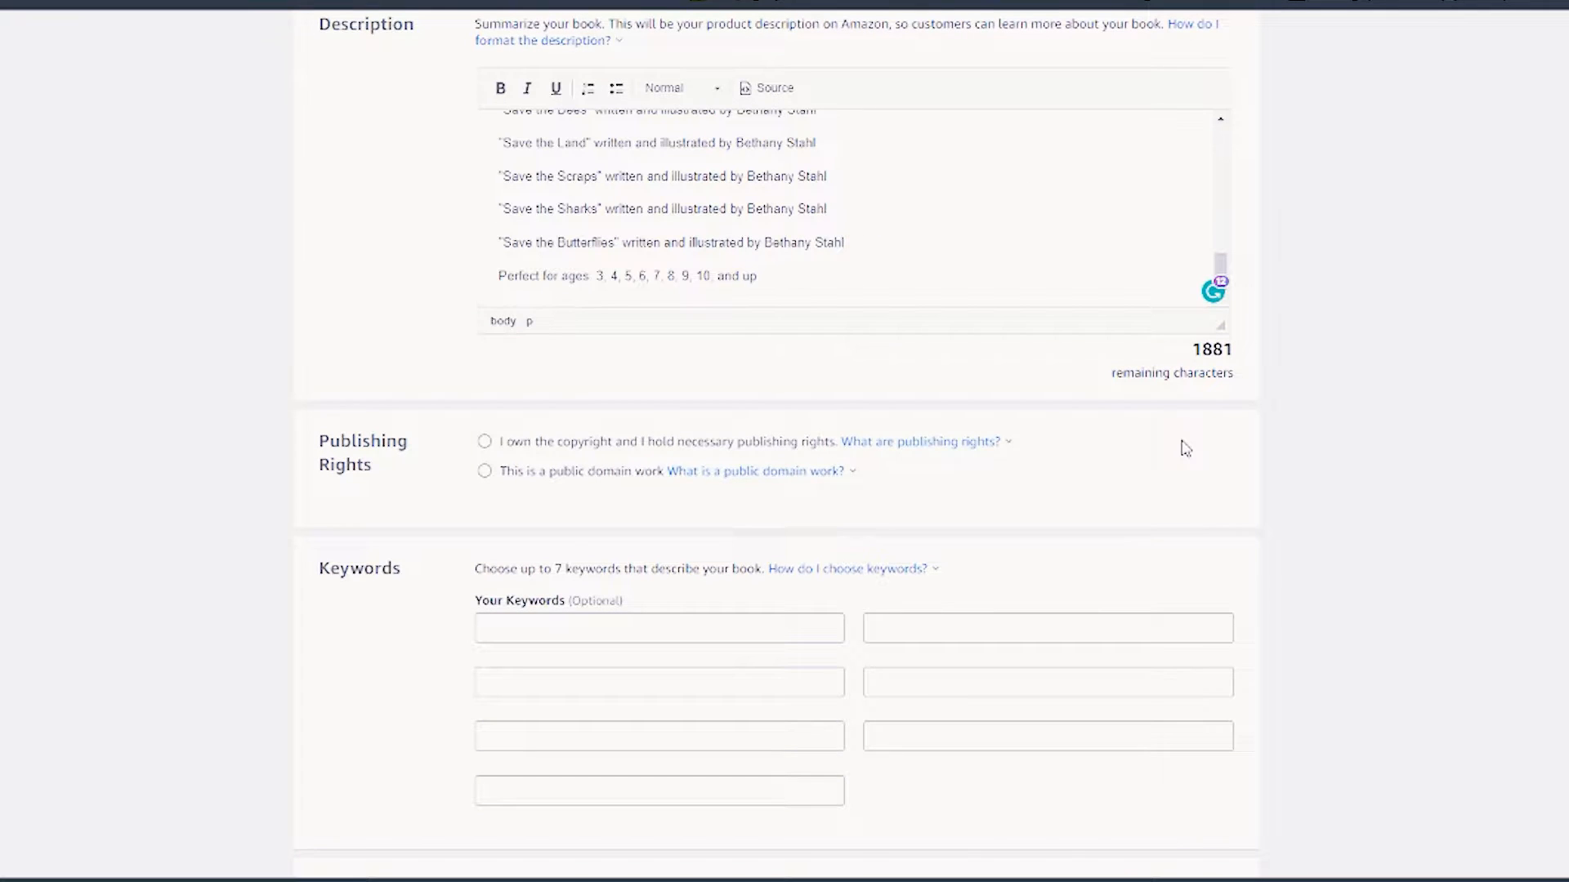
{"action": "scroll", "coordinate": [409, 458], "scroll_direction": "down", "scroll_amount": 2}
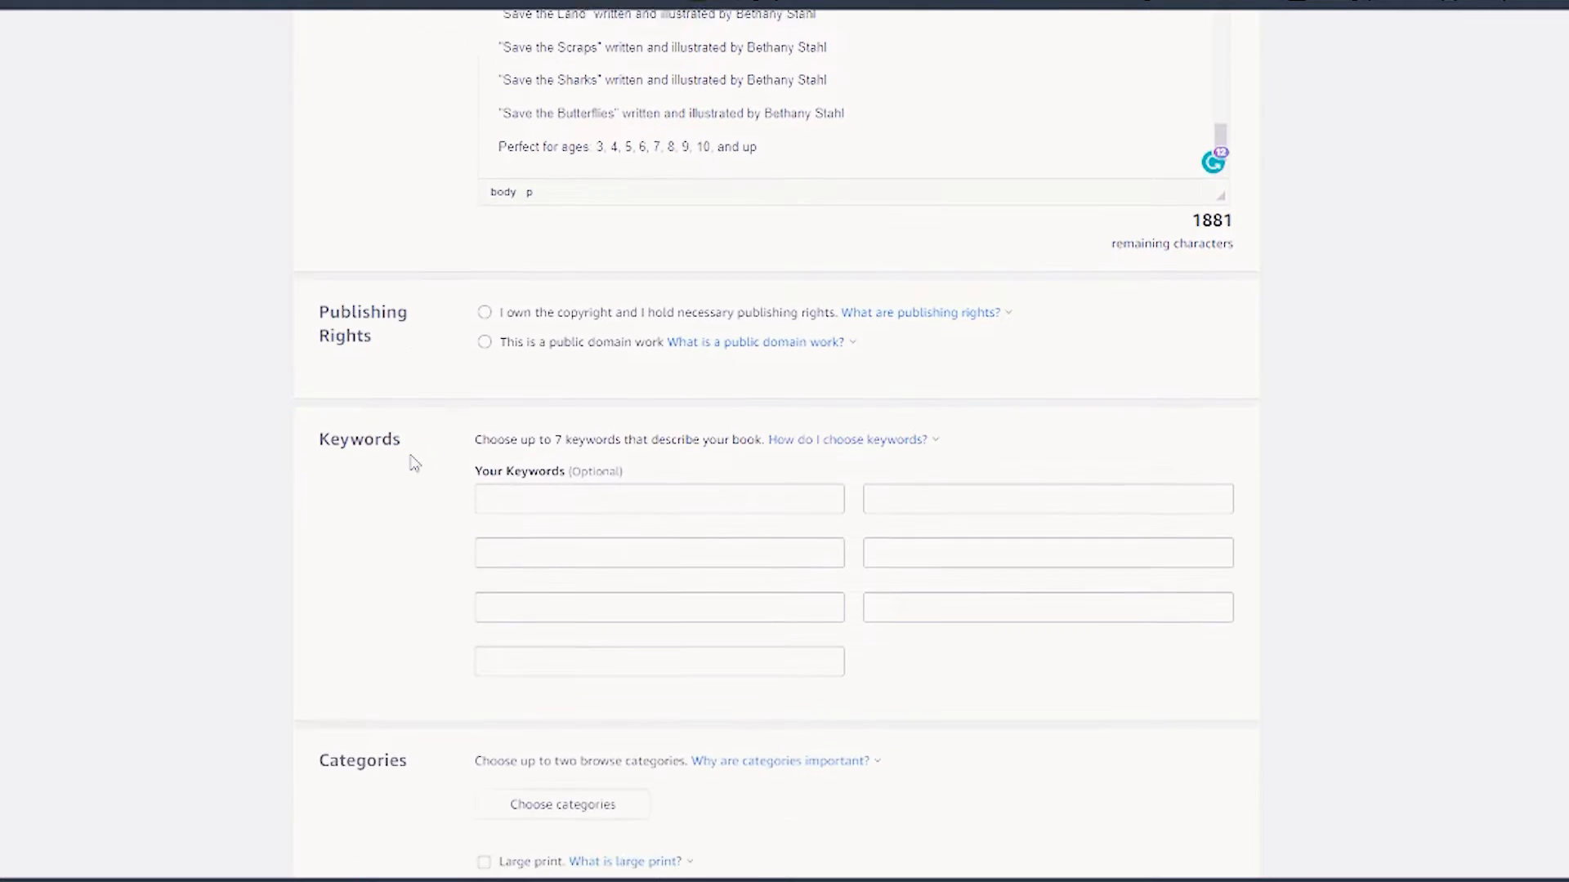
{"action": "left_click", "coordinate": [525, 307]}
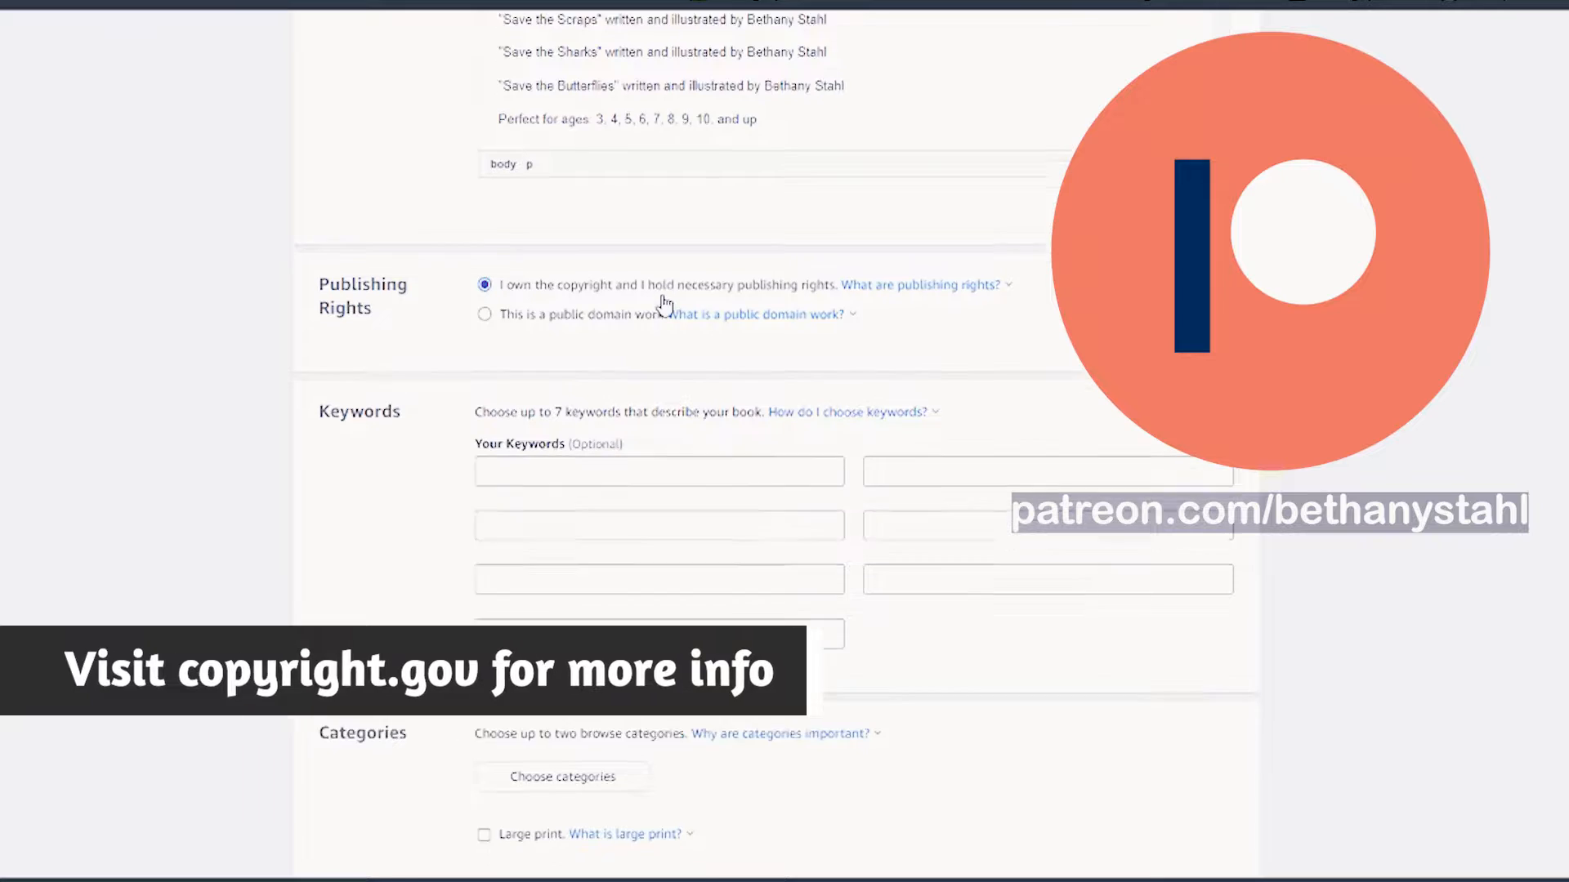
Enter "children's book on dark sky reserves" as the book's first keyword phrase.
{"action": "scroll", "coordinate": [654, 303], "scroll_direction": "down", "scroll_amount": 1}
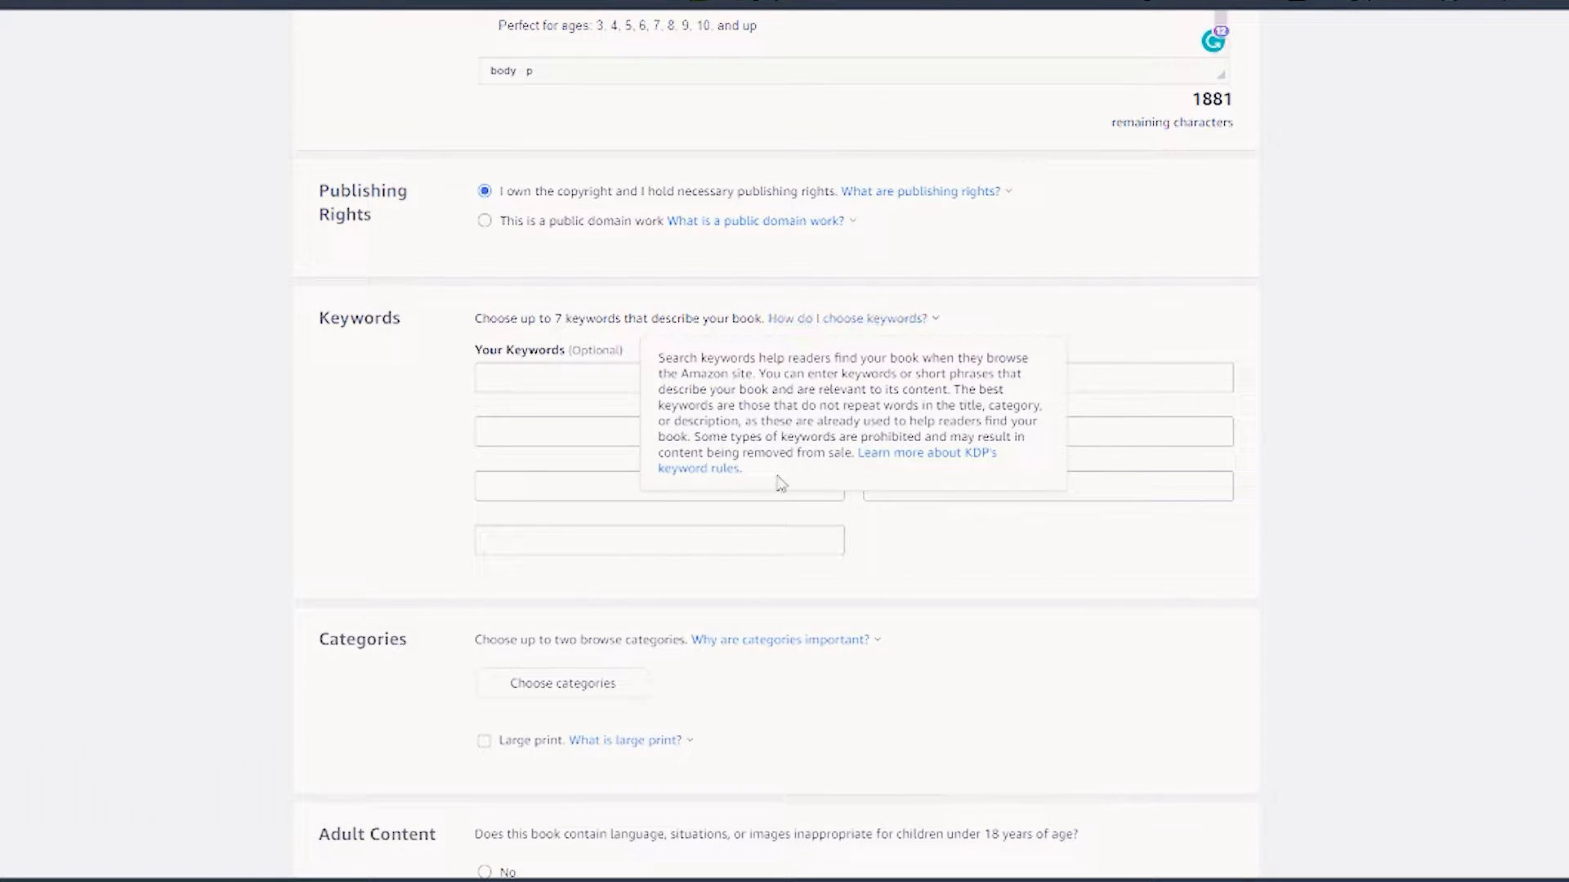
{"action": "left_click", "coordinate": [563, 380]}
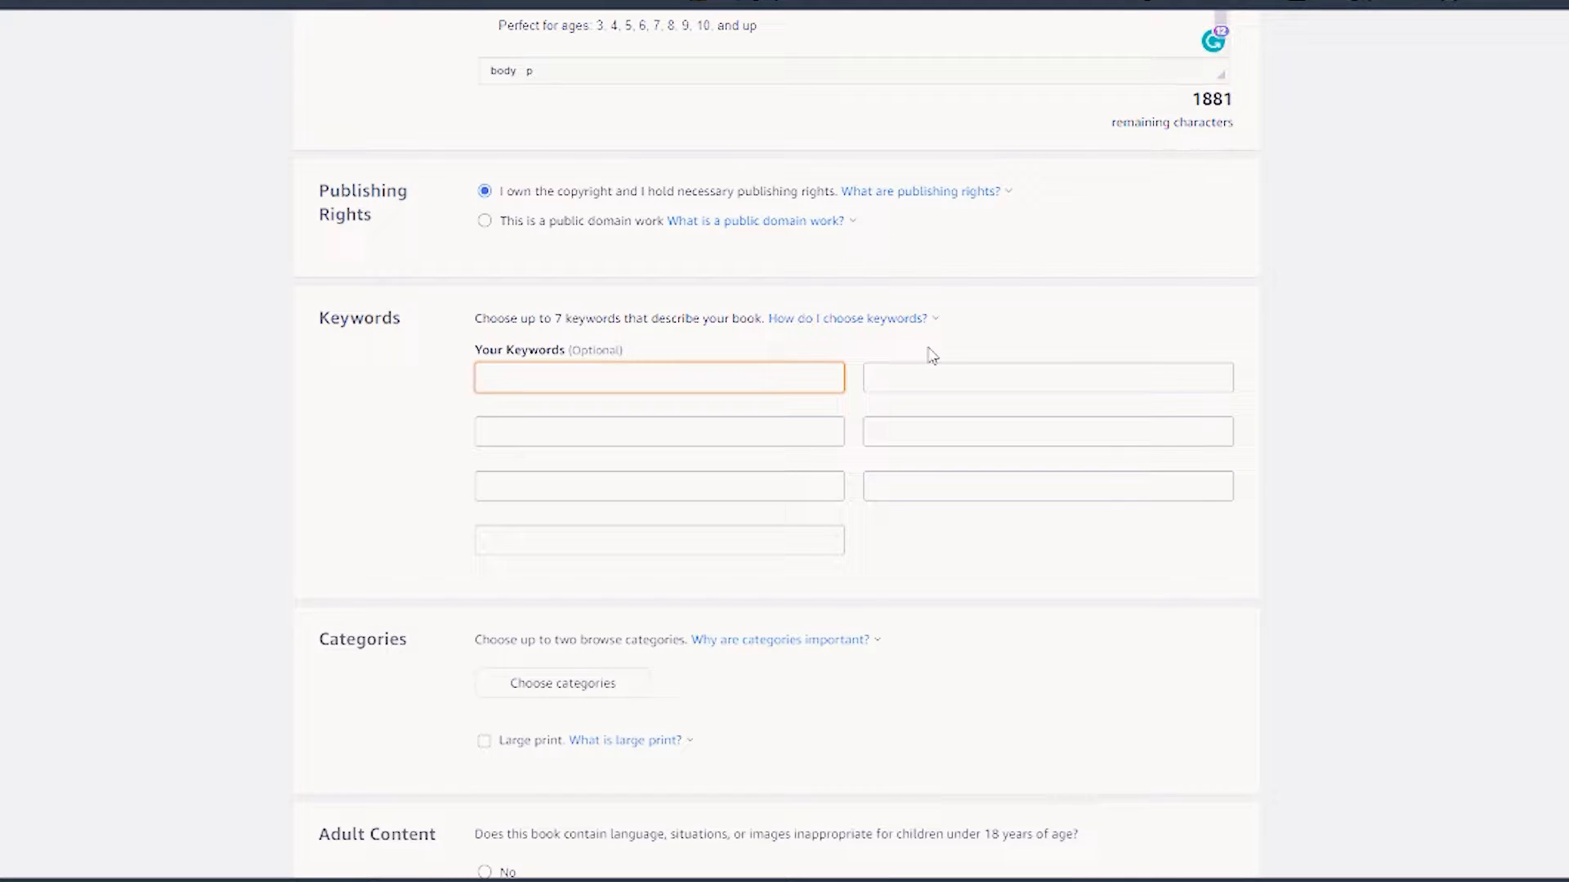
{"action": "type", "text": "children's book on dark skys"}
{"action": "left_click", "coordinate": [745, 431]}
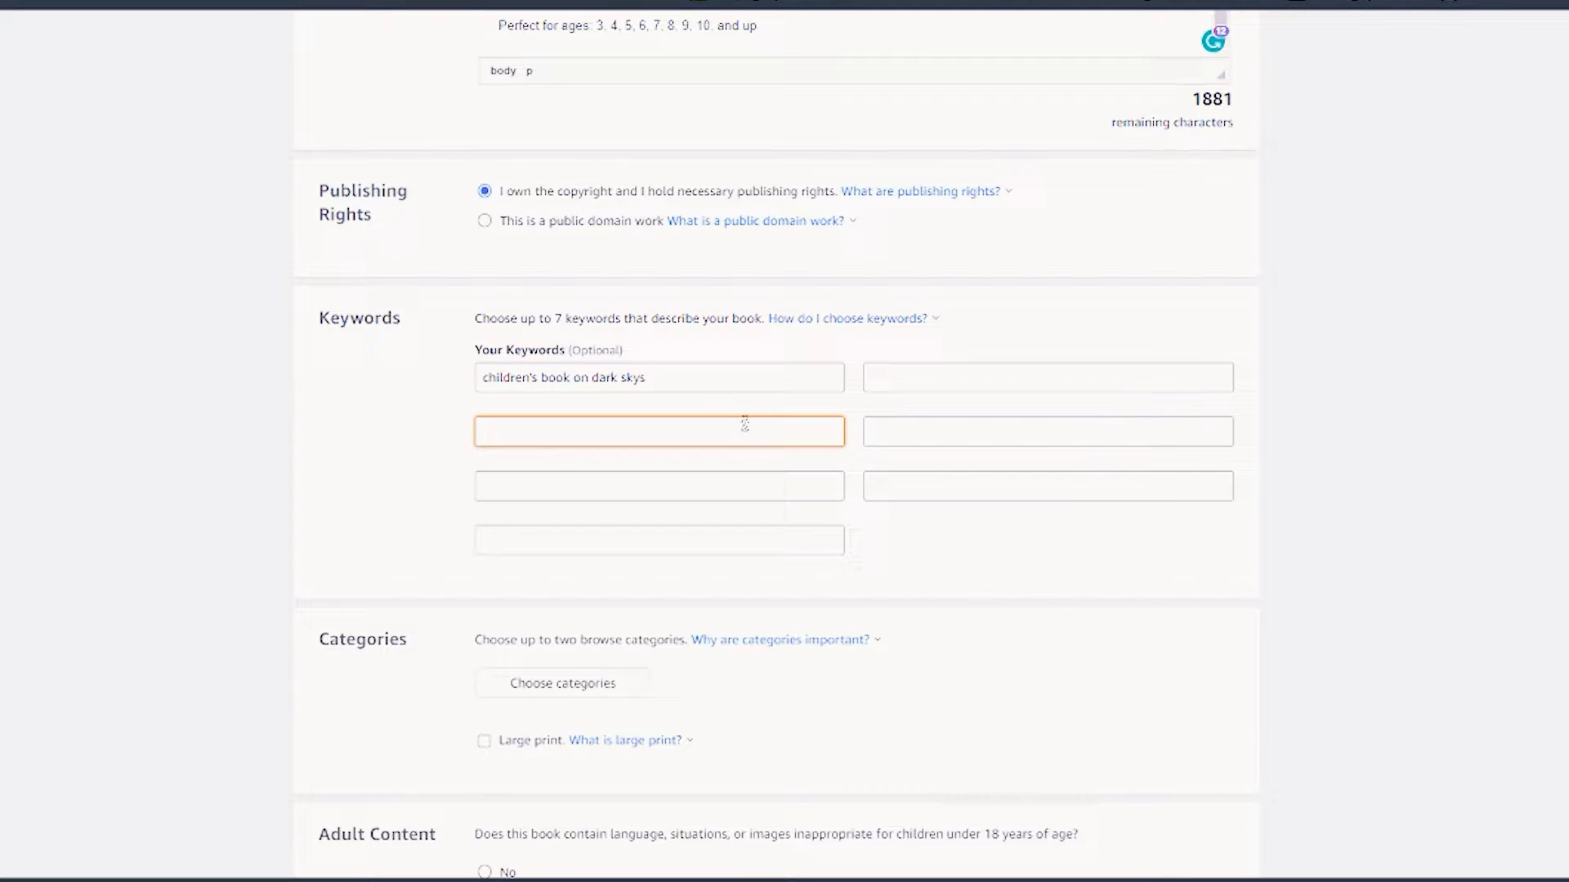
{"action": "double_click", "coordinate": [668, 388]}
{"action": "type", "text": "sk"}
{"action": "key", "text": "BackSpace"}
{"action": "key", "text": "BackSpace"}
{"action": "type", "text": "sky reserves"}
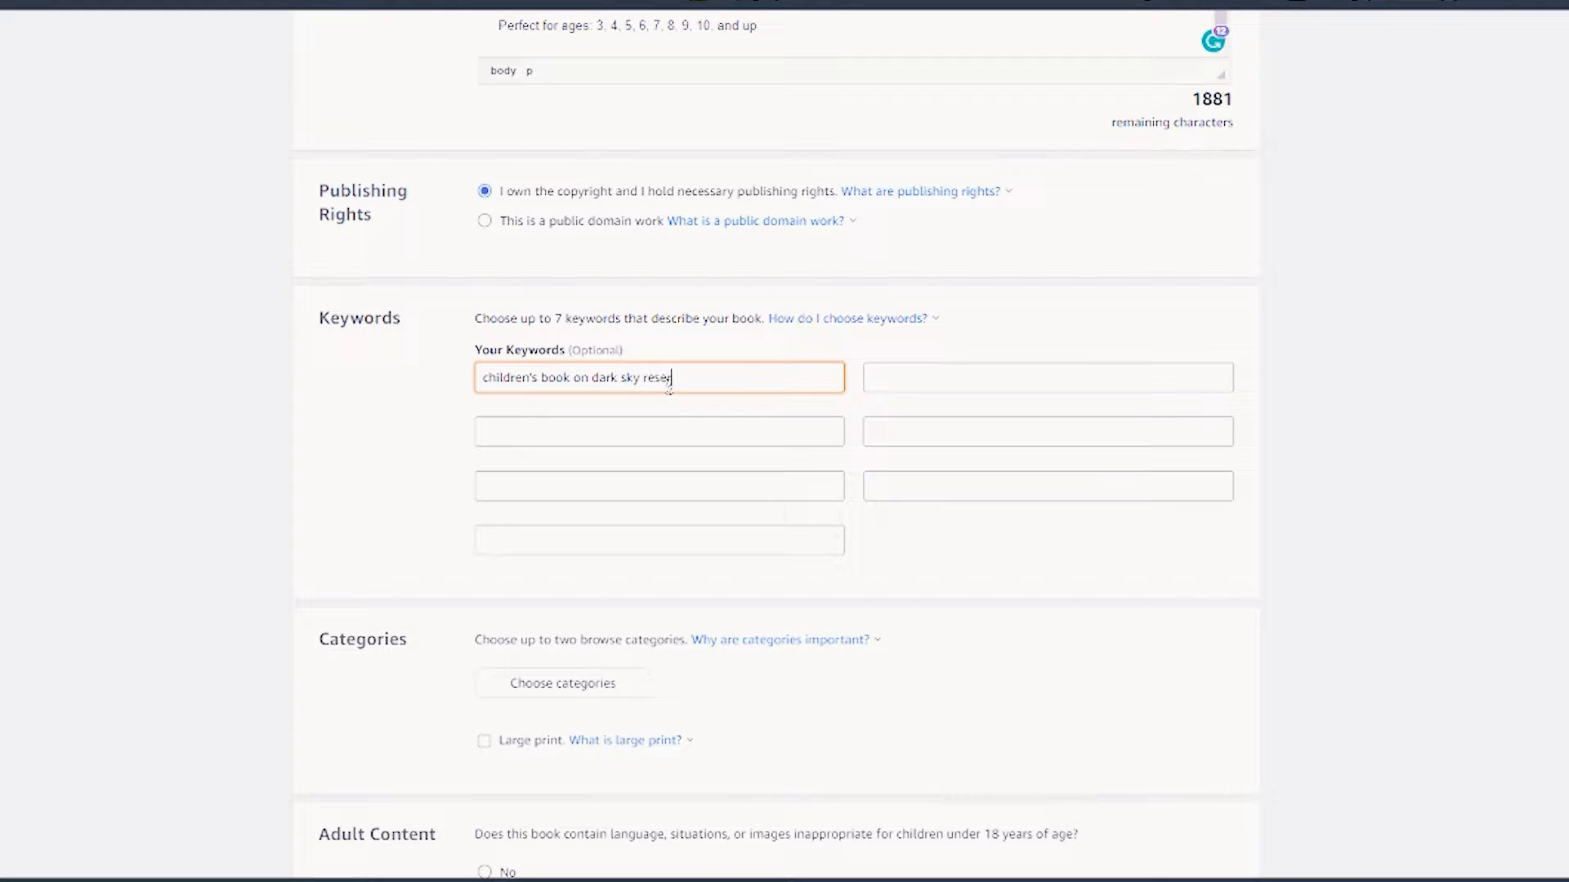
{"action": "left_click", "coordinate": [678, 424]}
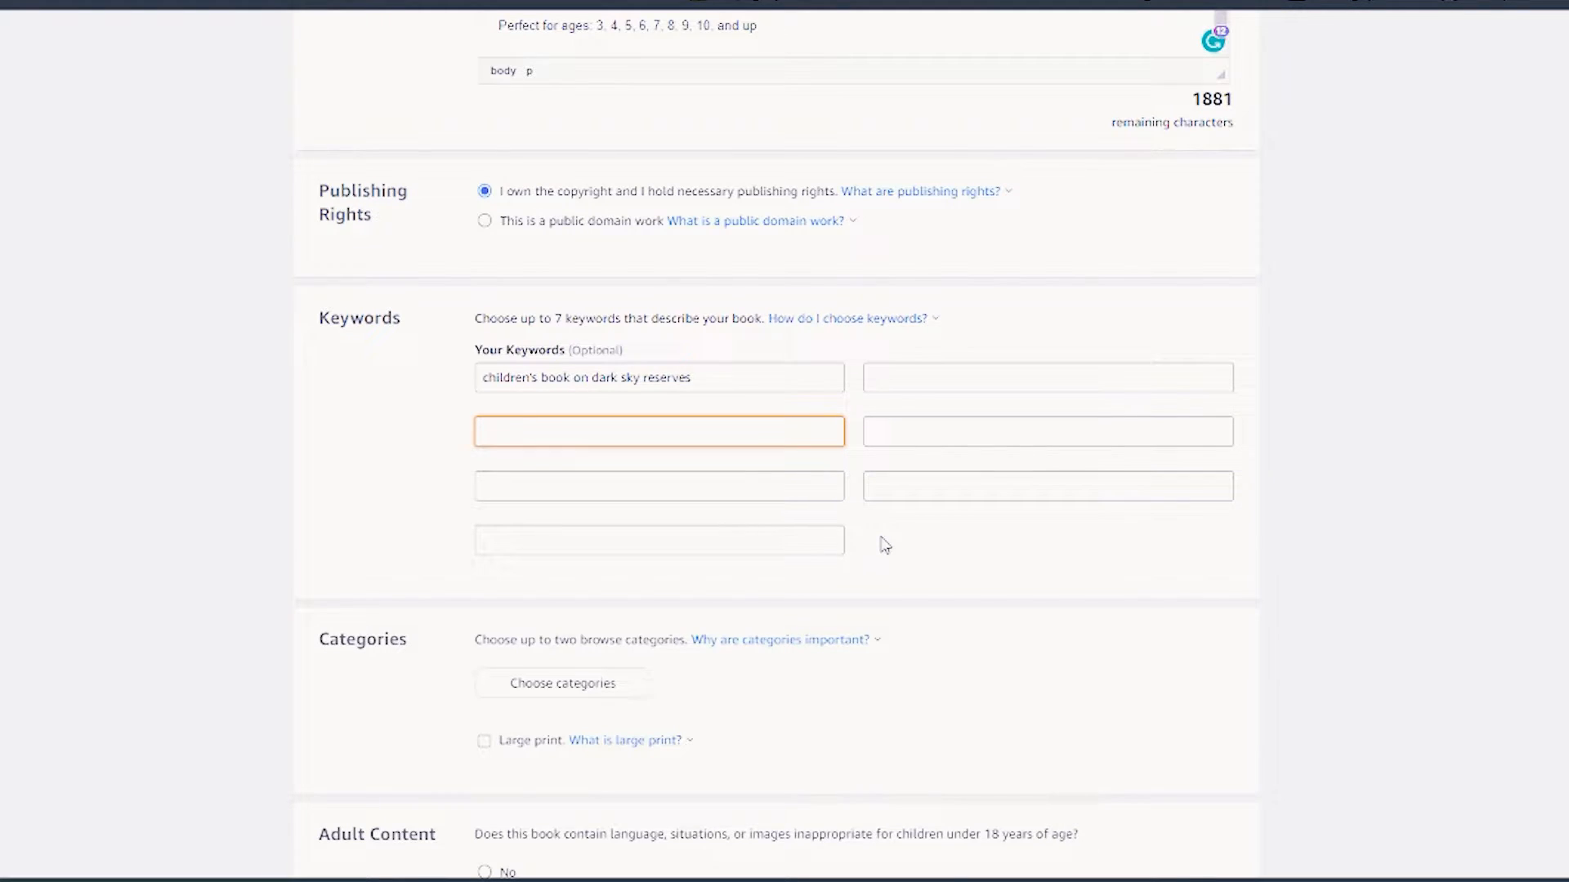
Assign the categories Juvenile Fiction > Nature & the Natural World > Environment and Juvenile Fiction > Recycling & Green Living, and save them.
{"action": "scroll", "coordinate": [885, 545], "scroll_direction": "down", "scroll_amount": 4}
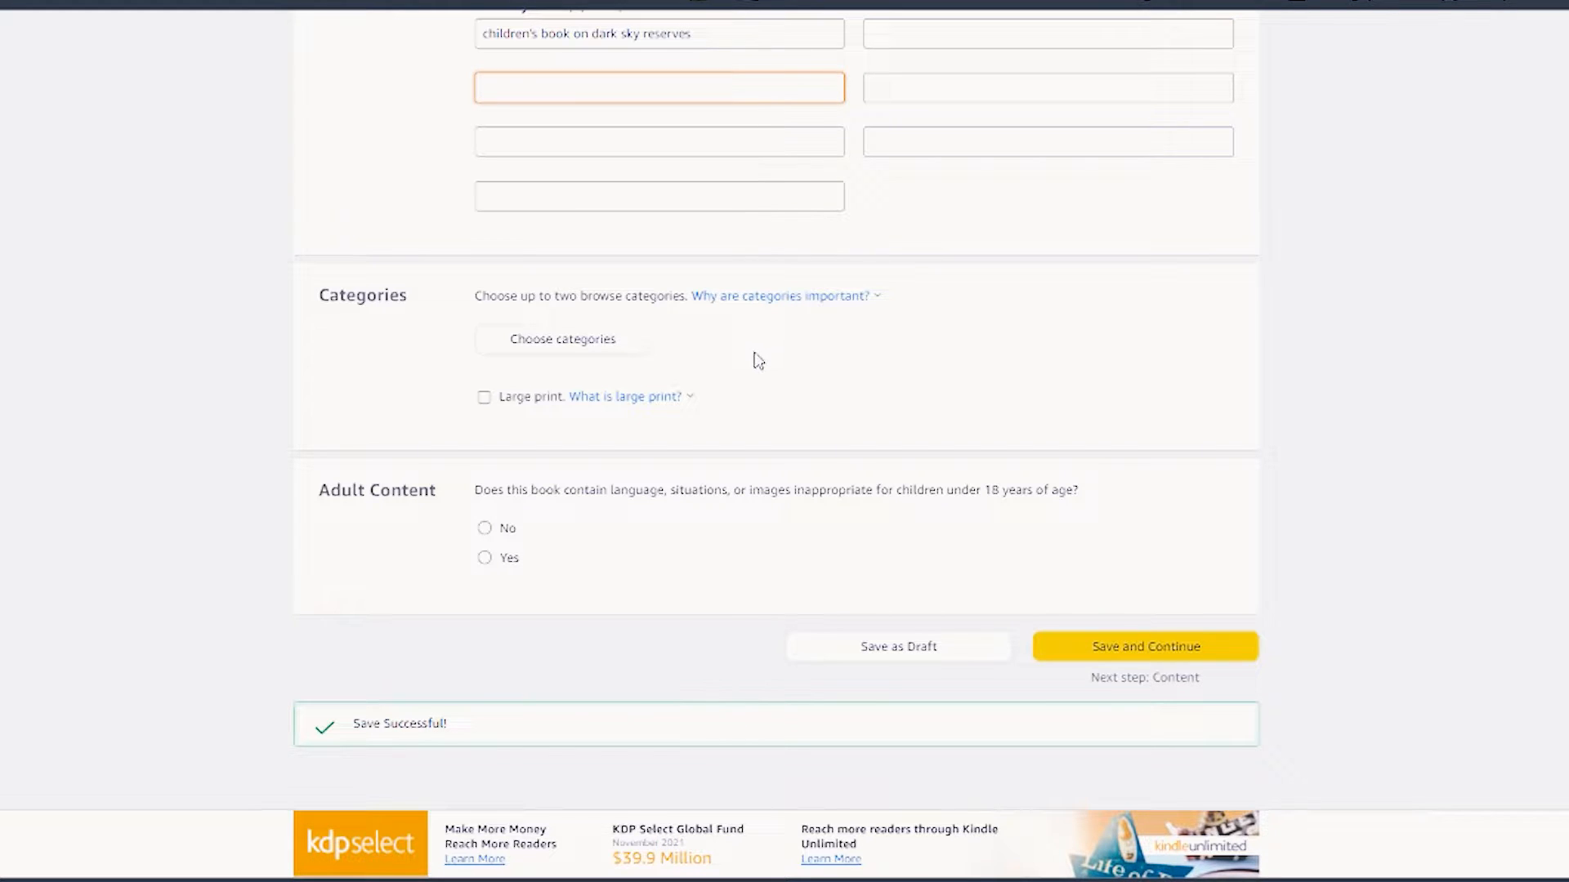
{"action": "left_click", "coordinate": [606, 351]}
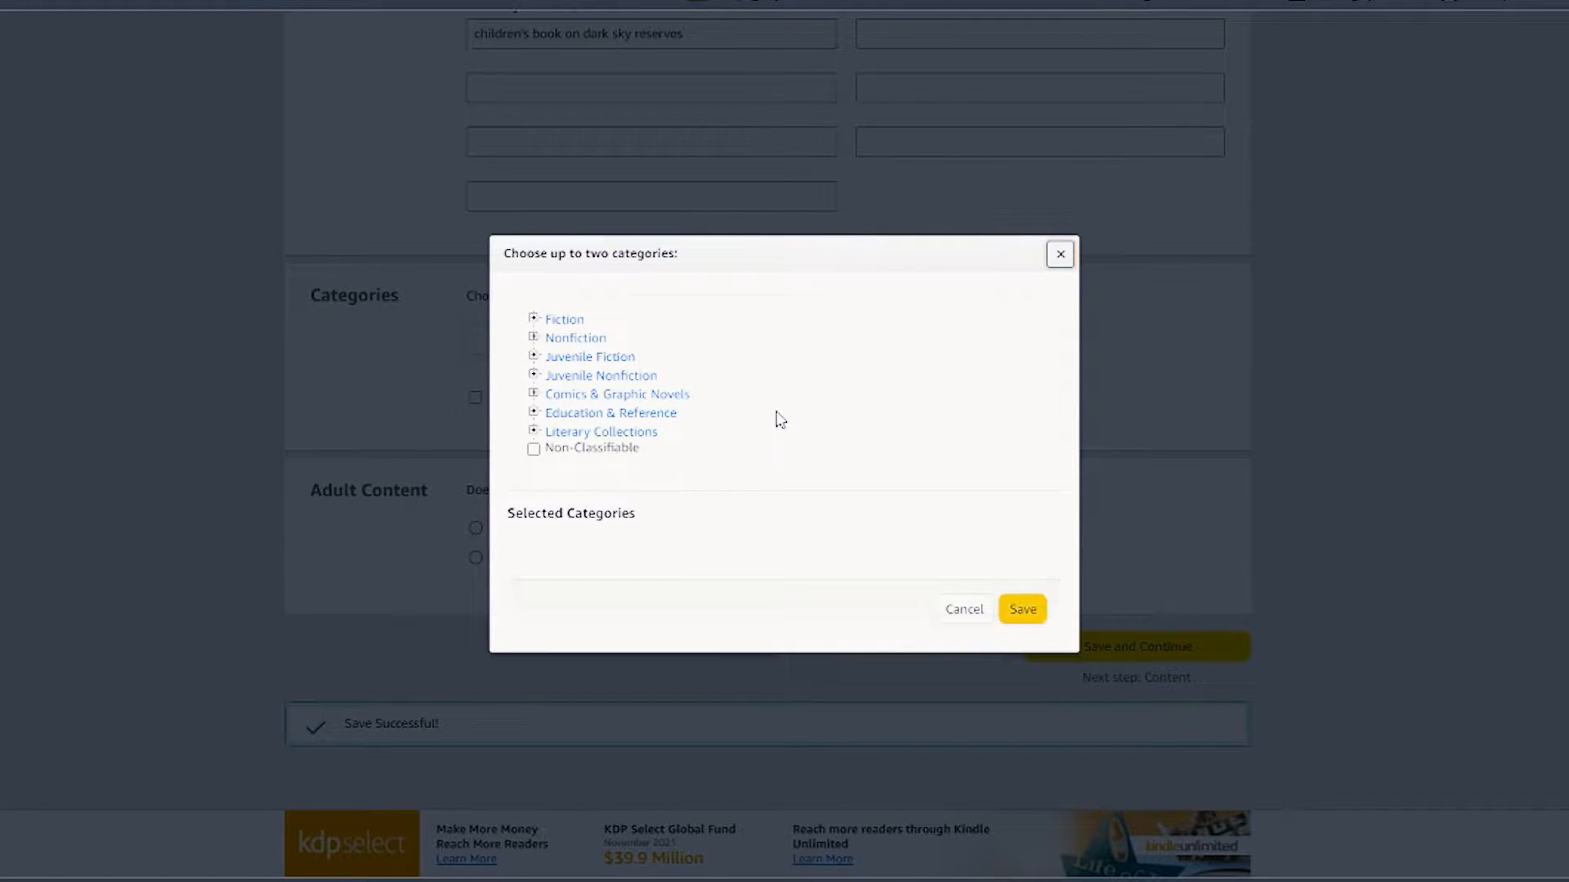
{"action": "left_click", "coordinate": [570, 361]}
{"action": "scroll", "coordinate": [753, 427], "scroll_direction": "down", "scroll_amount": 8}
{"action": "left_click", "coordinate": [553, 320]}
{"action": "left_click", "coordinate": [570, 353]}
{"action": "scroll", "coordinate": [693, 413], "scroll_direction": "down", "scroll_amount": 3}
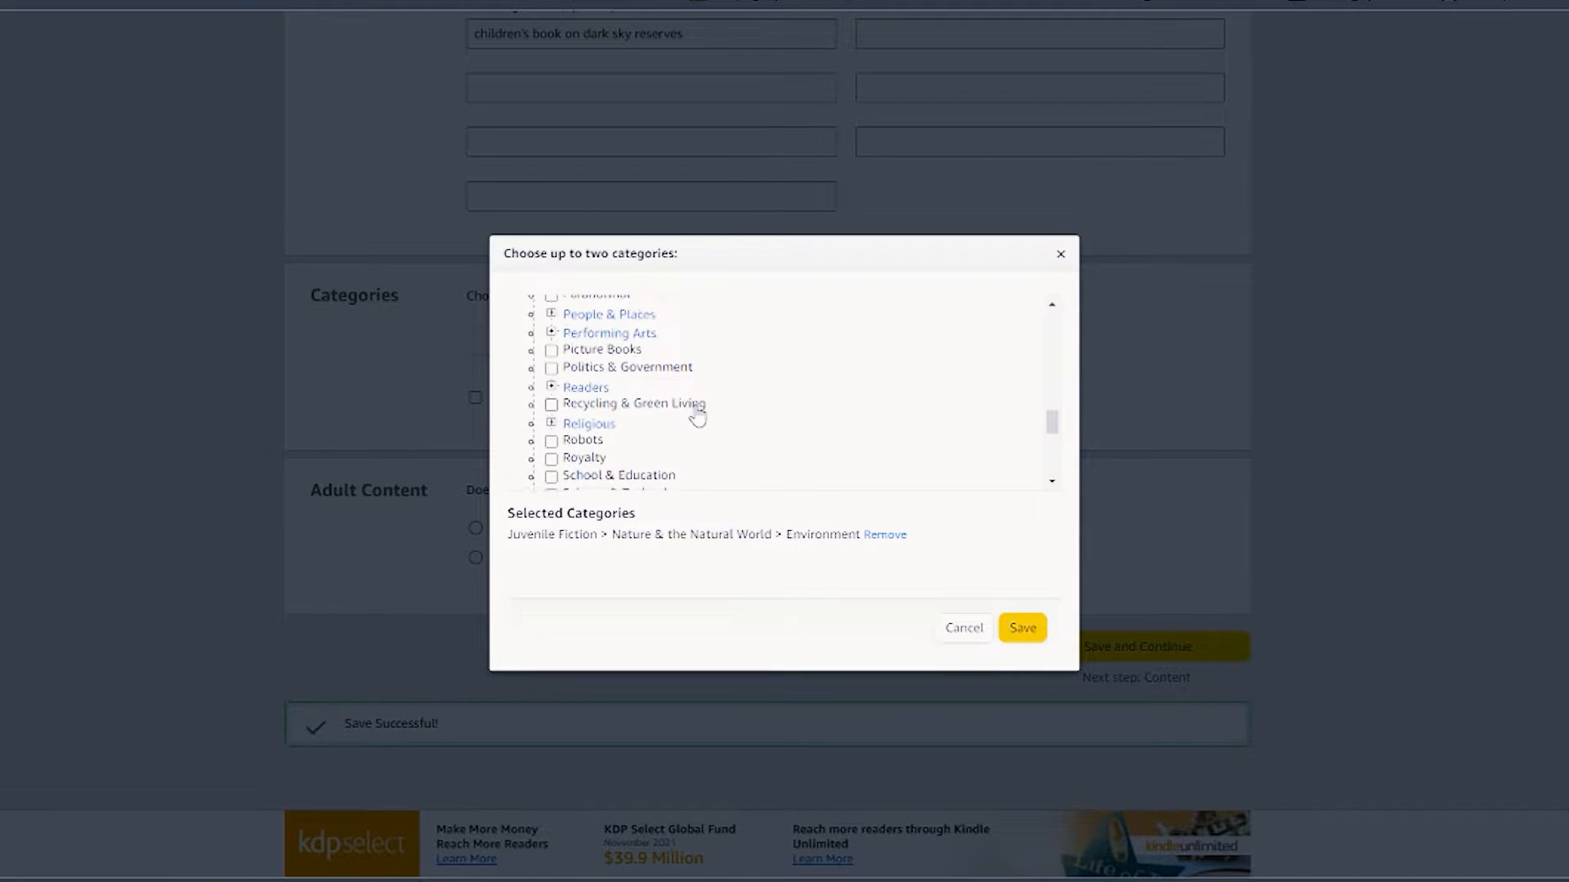
{"action": "left_click", "coordinate": [693, 404]}
{"action": "scroll", "coordinate": [693, 413], "scroll_direction": "down", "scroll_amount": 5}
{"action": "left_click", "coordinate": [1023, 627]}
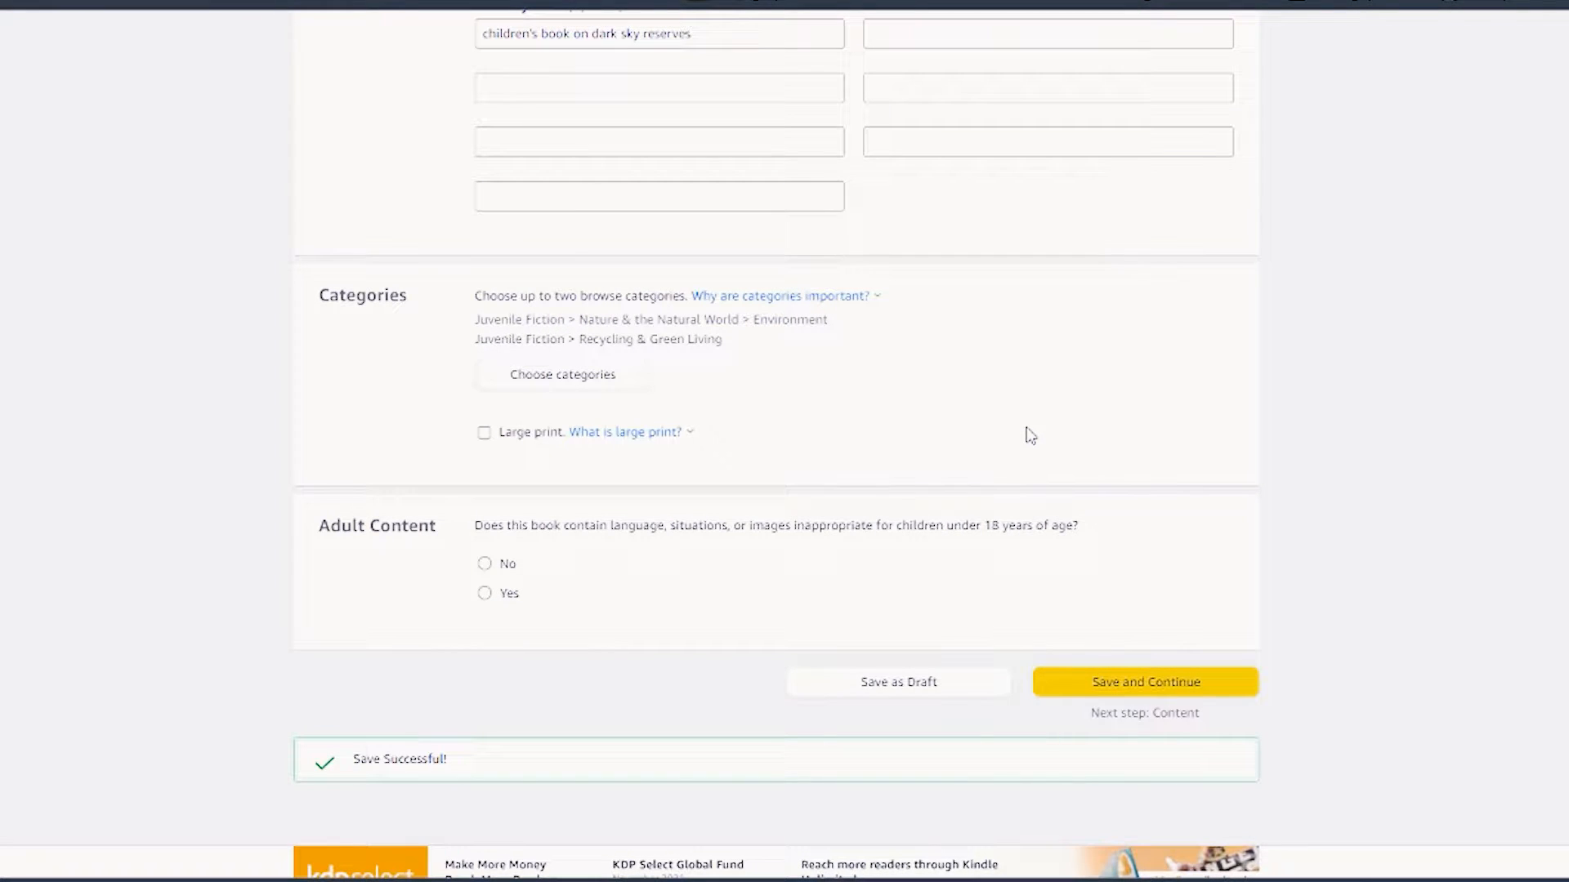
Answer No to the adult content question and save the paperback details to continue to the content page.
{"action": "scroll", "coordinate": [1029, 437], "scroll_direction": "down", "scroll_amount": 2}
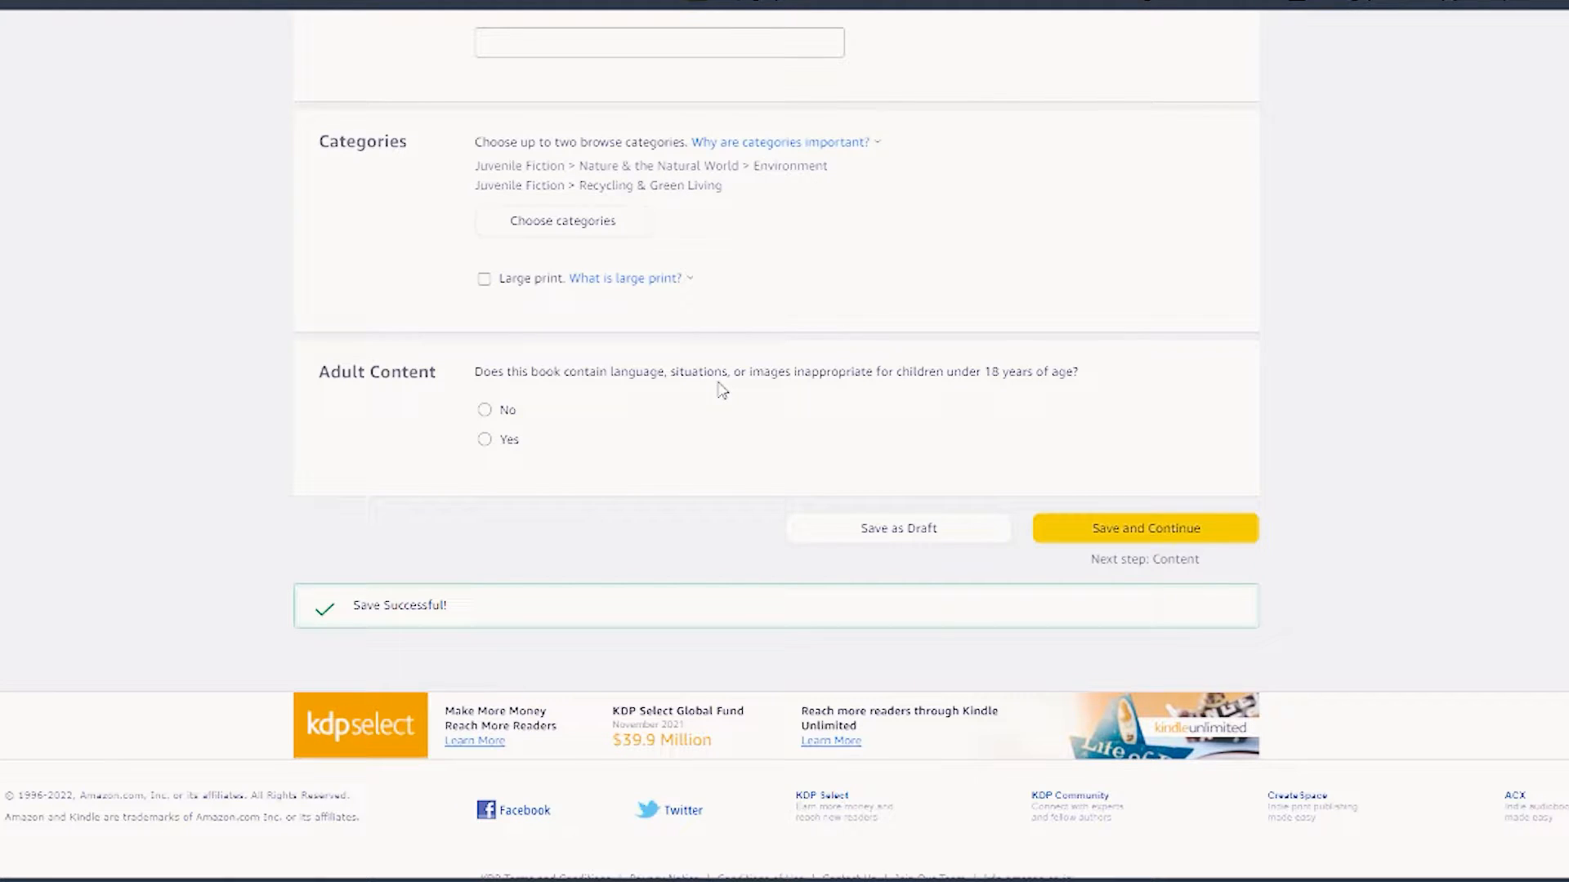
{"action": "left_click", "coordinate": [485, 411]}
{"action": "left_click", "coordinate": [1154, 531]}
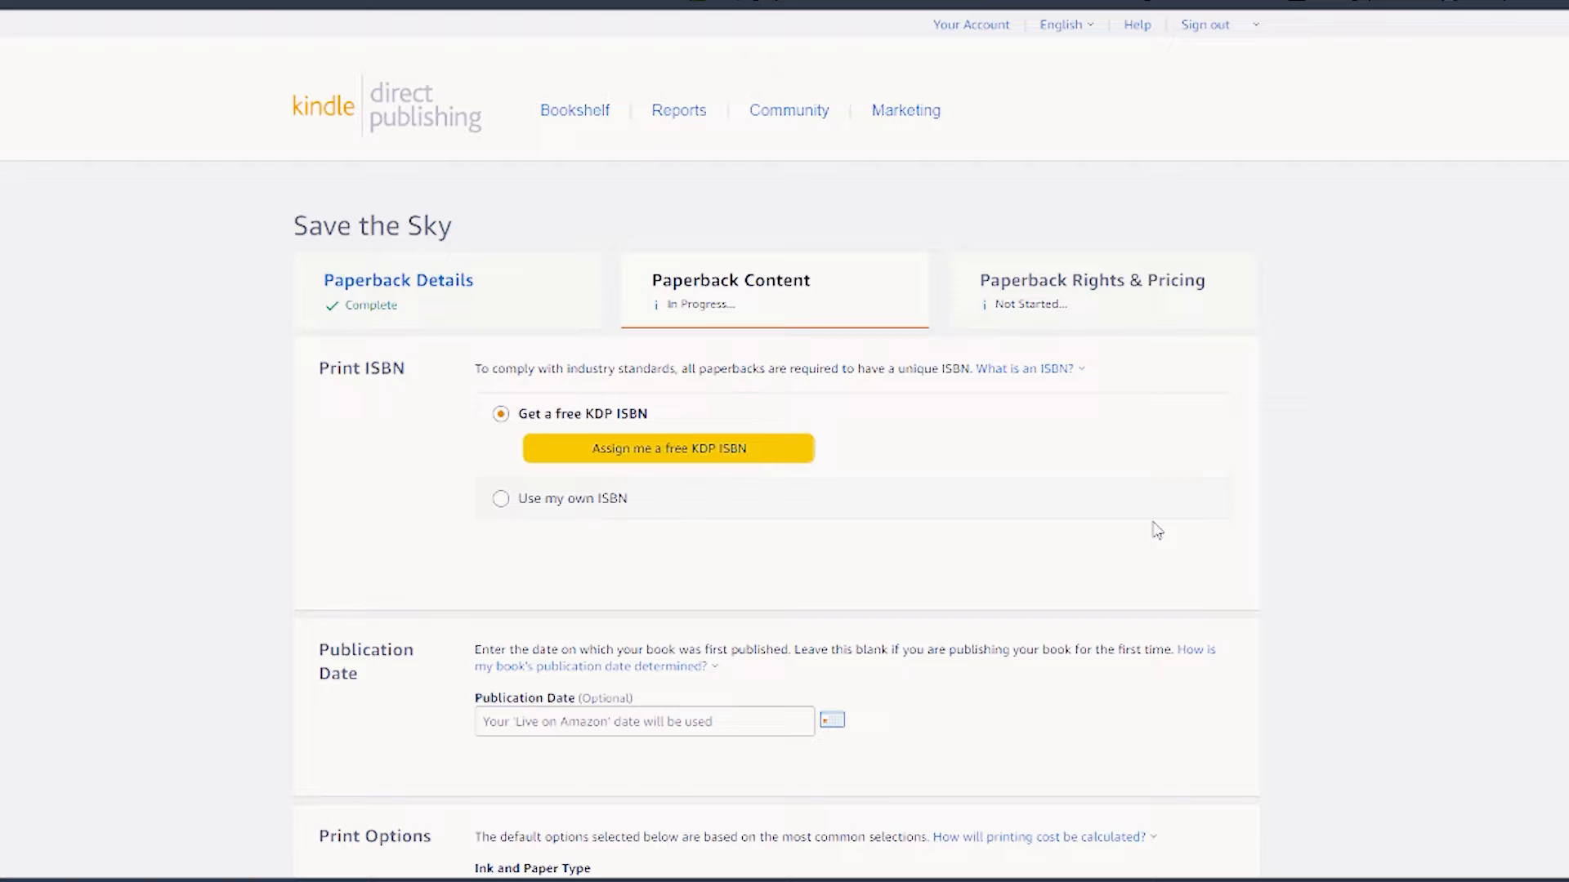
{"action": "scroll", "coordinate": [1050, 588], "scroll_direction": "down", "scroll_amount": 1}
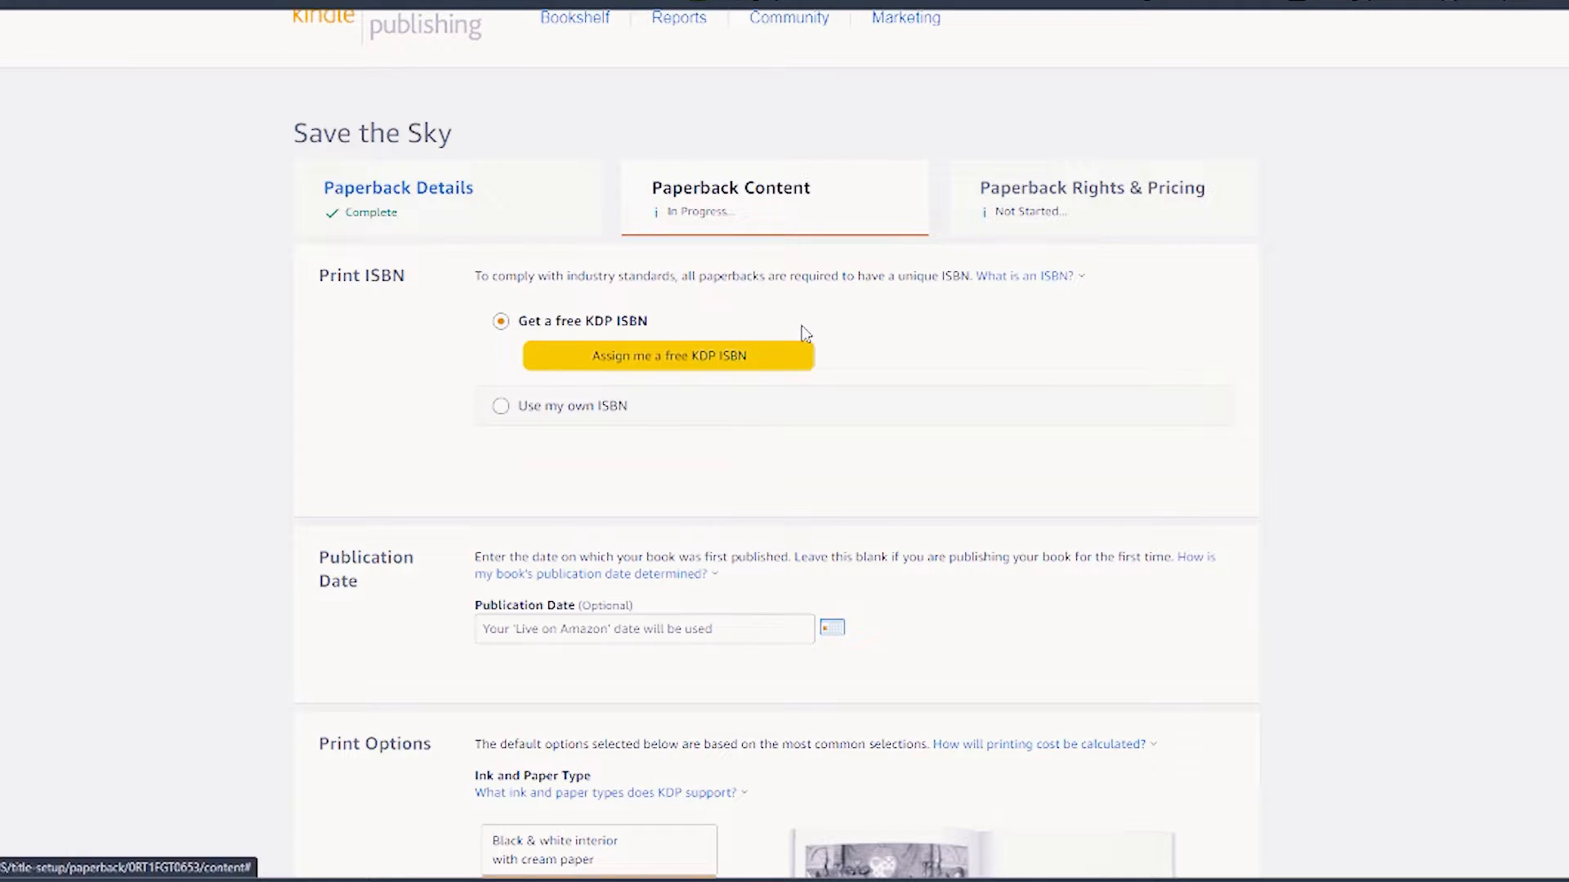
{"action": "left_click", "coordinate": [573, 414]}
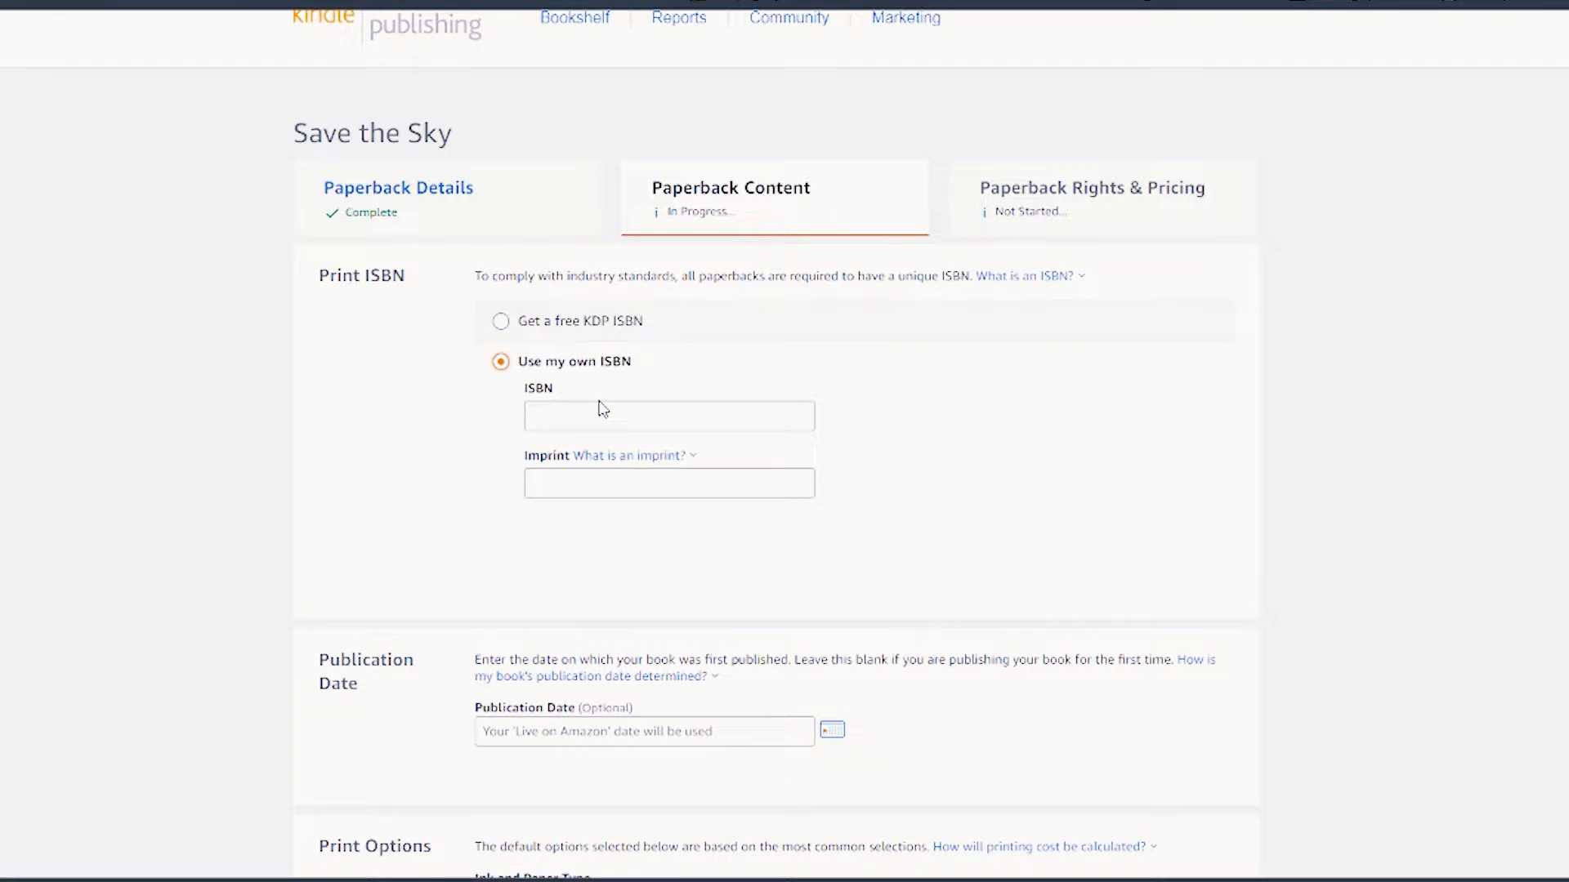
{"action": "left_click", "coordinate": [732, 411]}
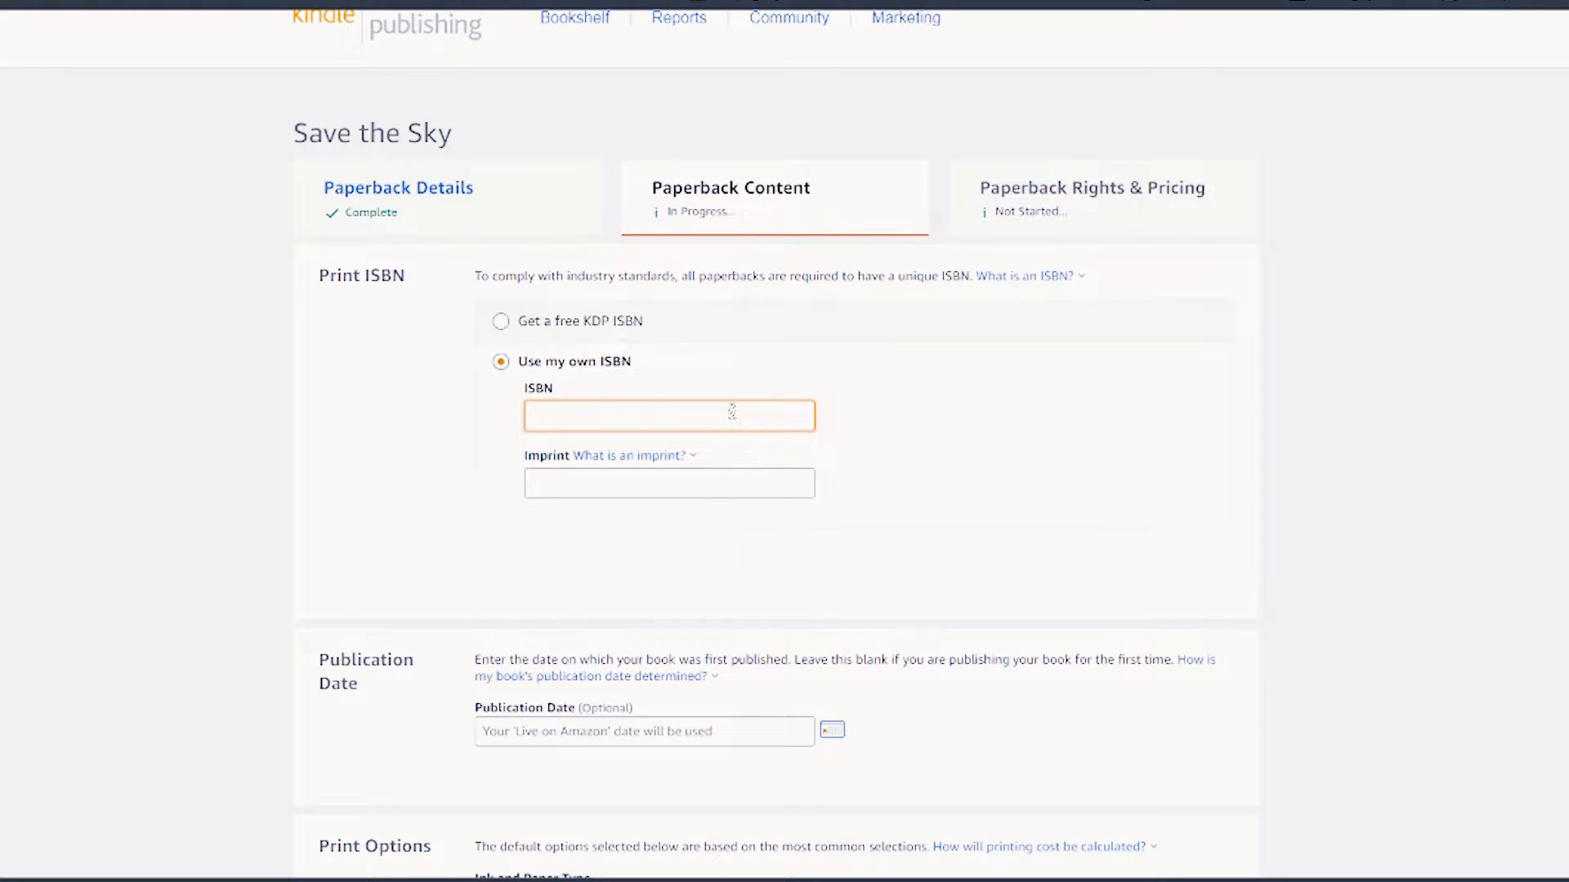
{"action": "key", "text": "ctrl+v"}
{"action": "left_click", "coordinate": [673, 479]}
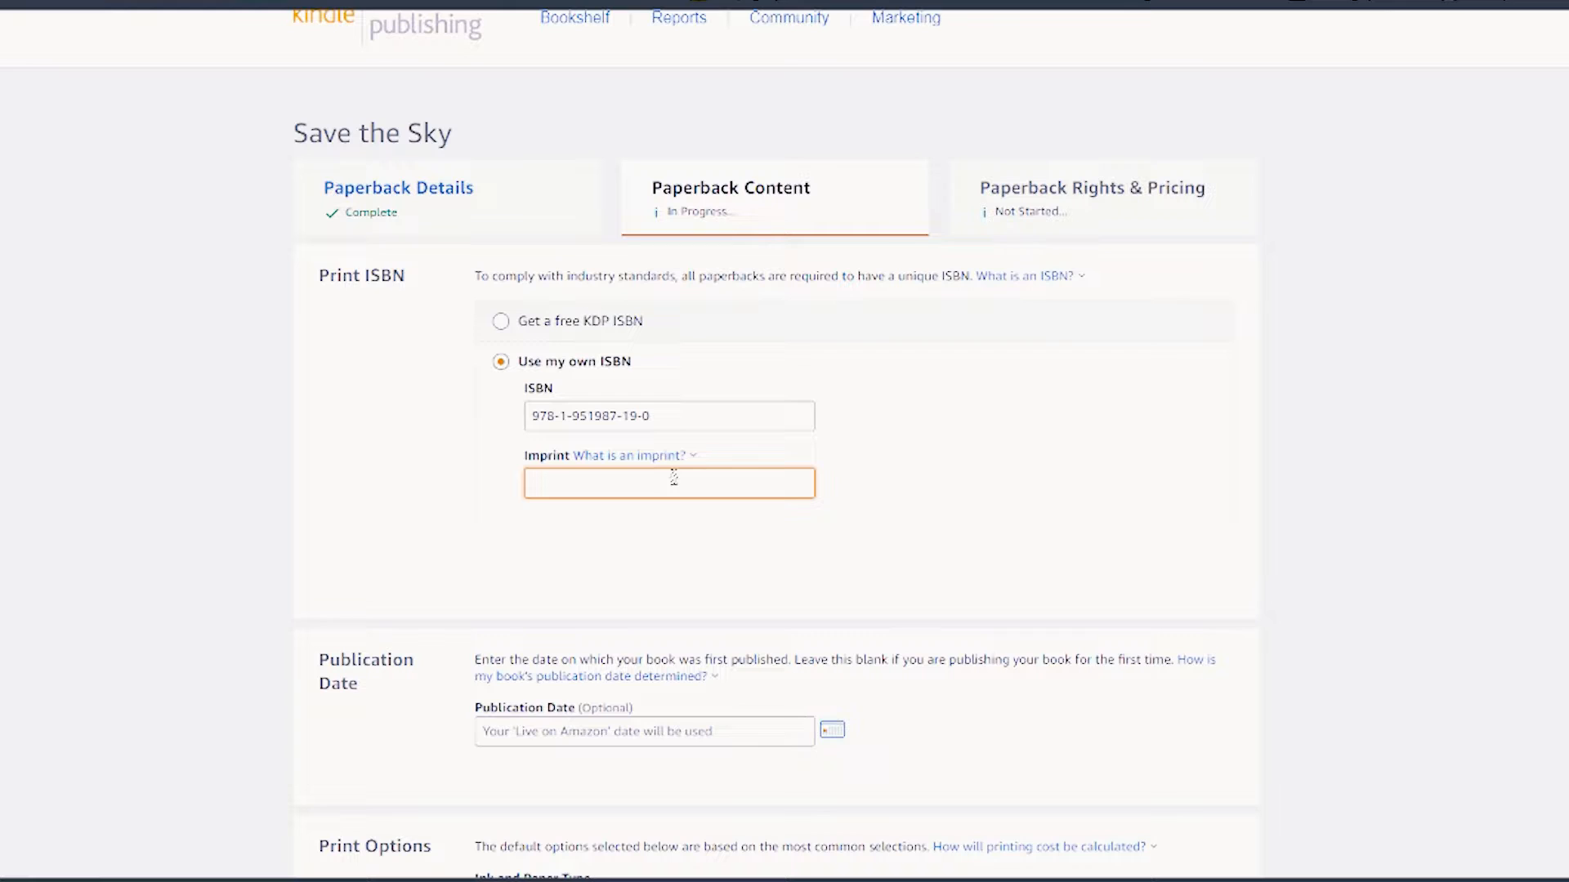
{"action": "type", "text": "Bethany Stahl"}
Set the ink and paper type to premium color interior with white paper.
{"action": "scroll", "coordinate": [879, 587], "scroll_direction": "down", "scroll_amount": 3}
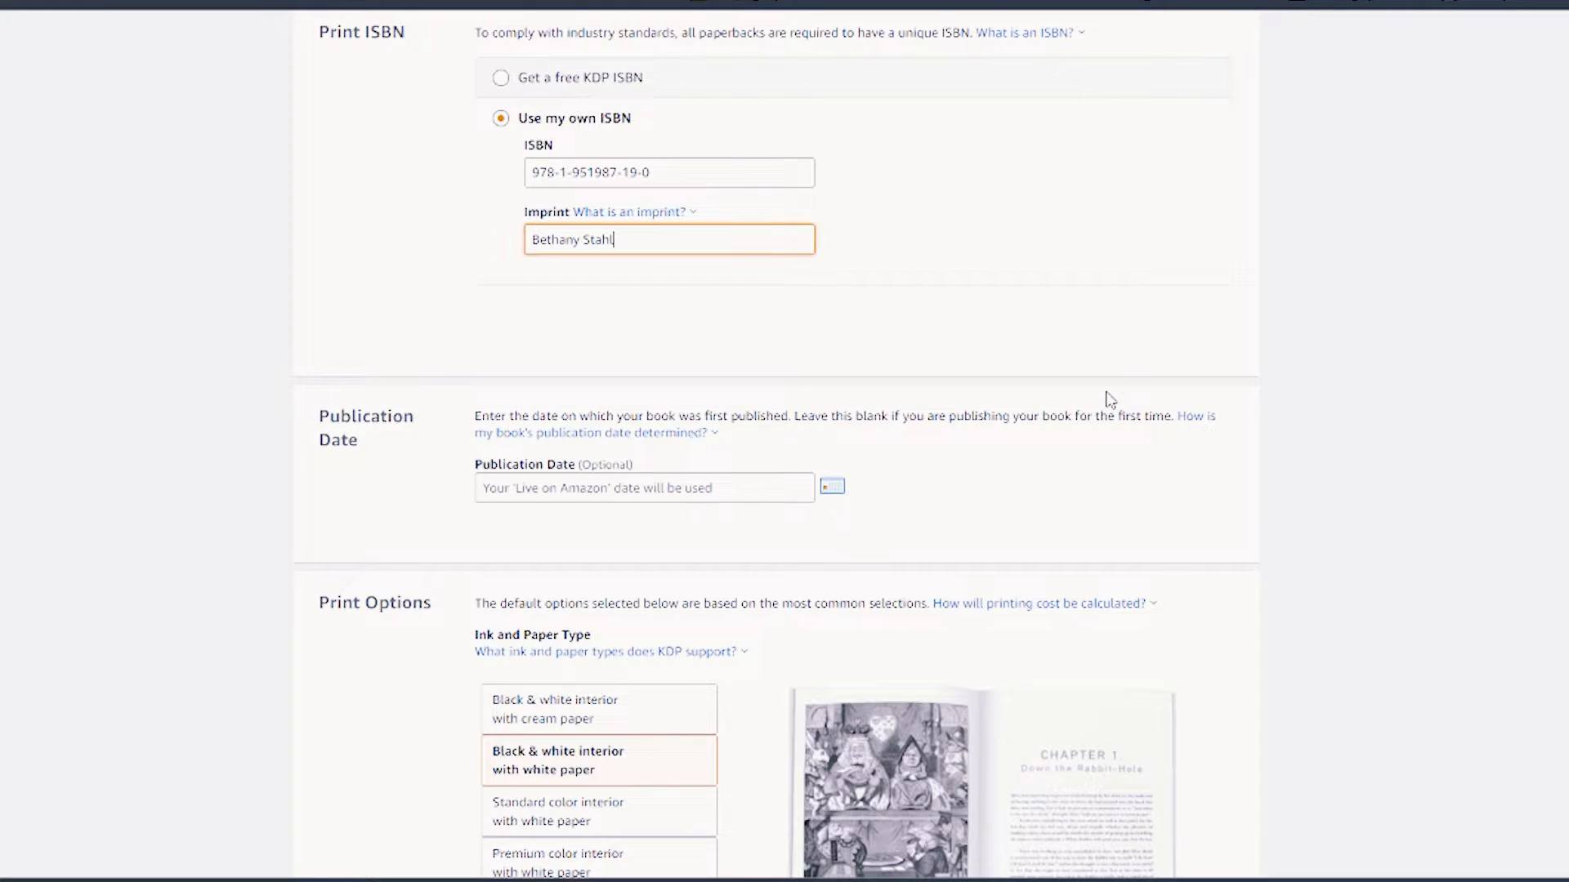
{"action": "scroll", "coordinate": [1110, 399], "scroll_direction": "down", "scroll_amount": 2}
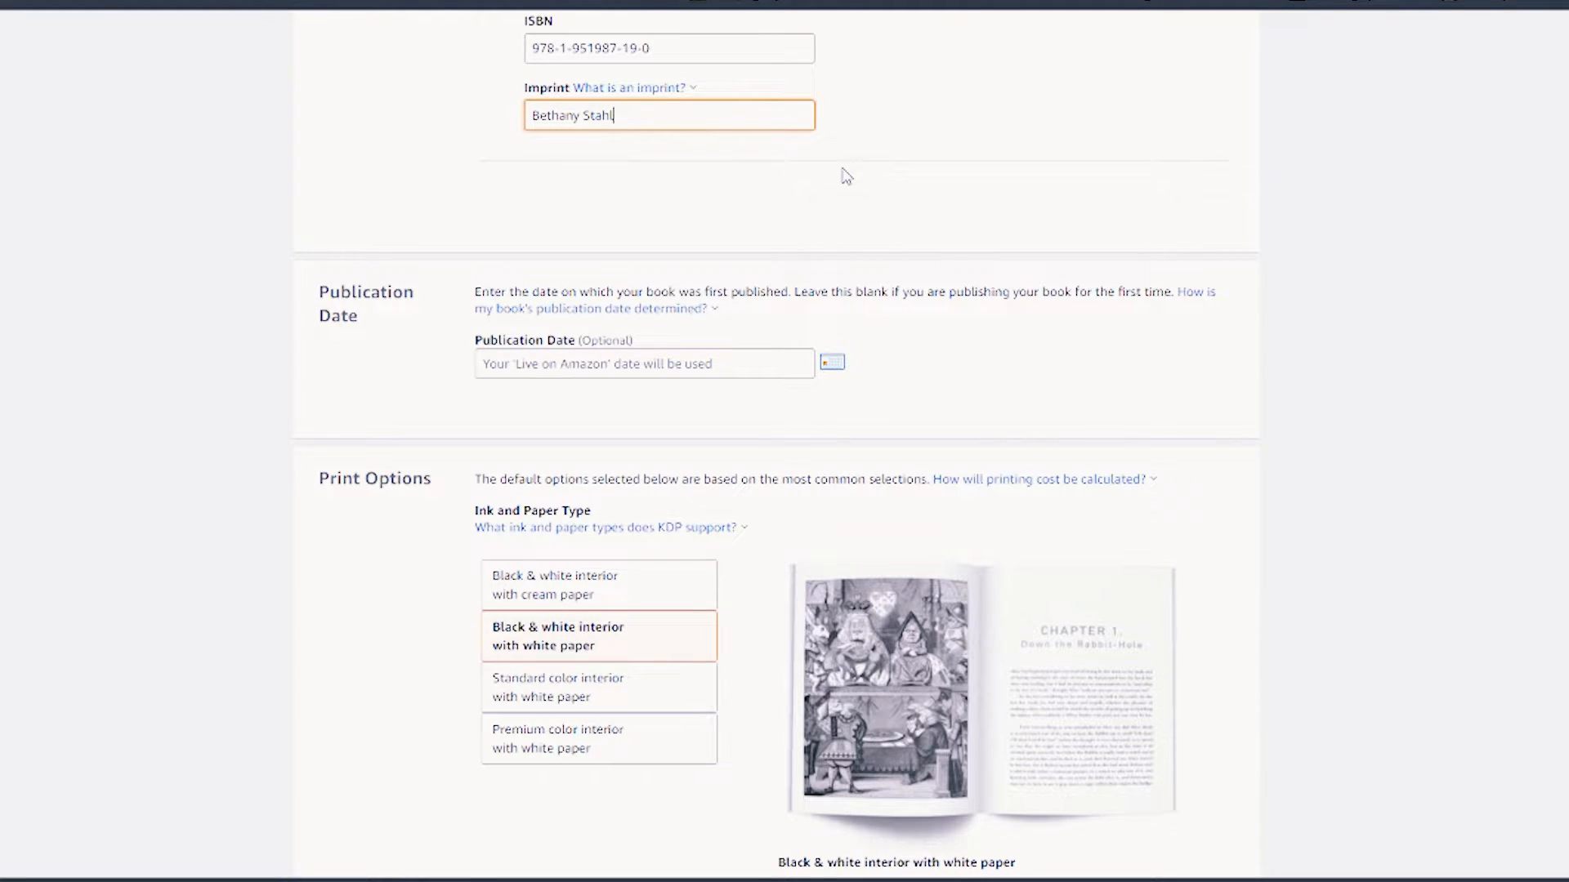
{"action": "scroll", "coordinate": [846, 176], "scroll_direction": "down", "scroll_amount": 2}
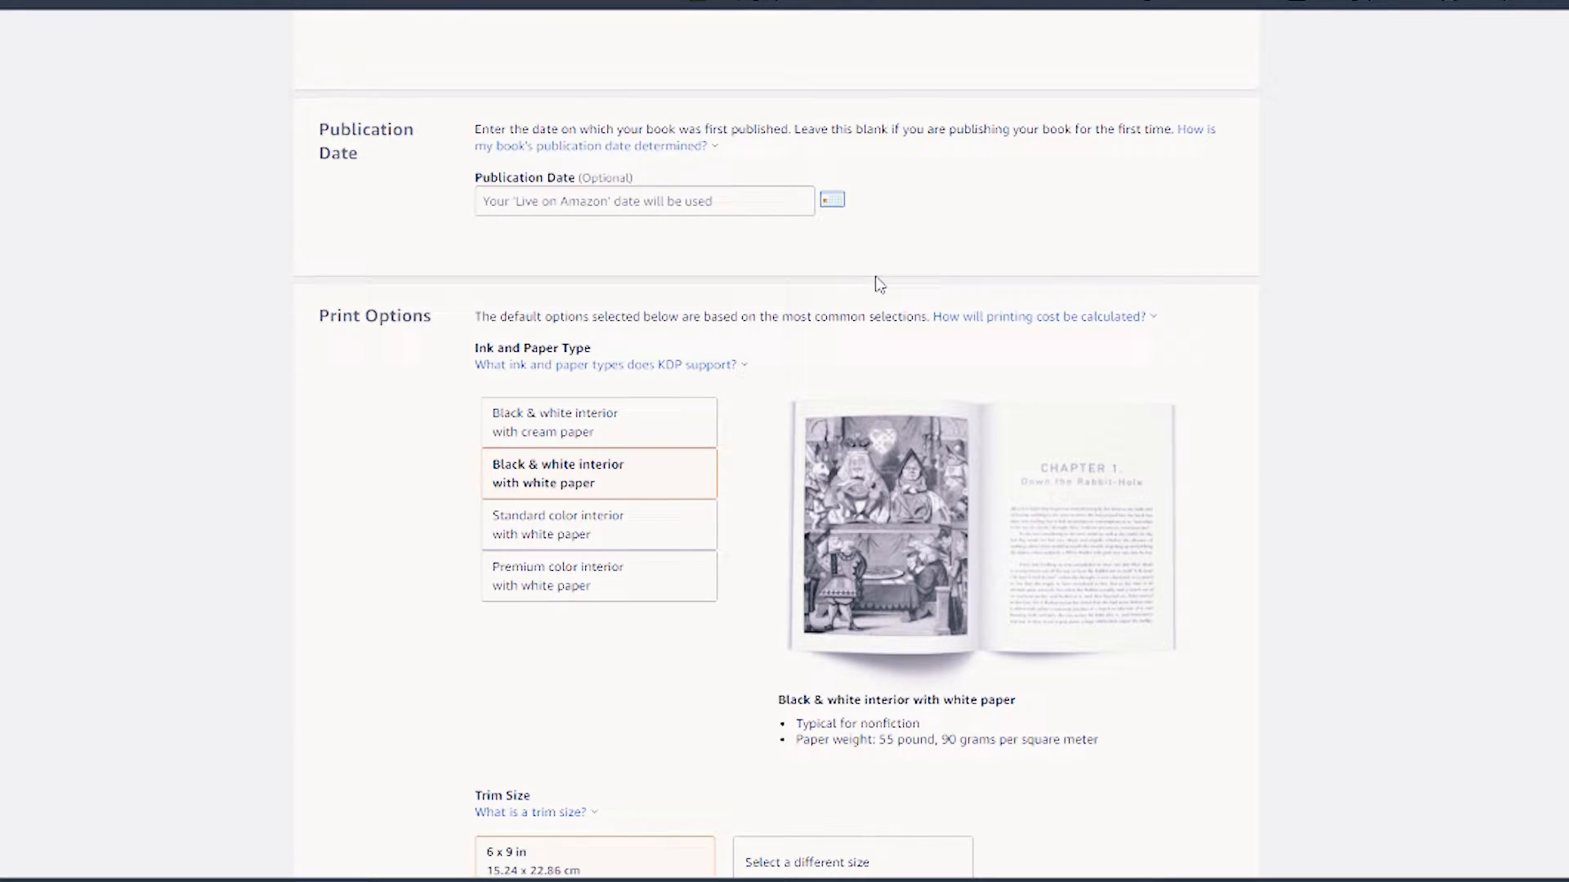
{"action": "scroll", "coordinate": [875, 279], "scroll_direction": "down", "scroll_amount": 2}
{"action": "left_click", "coordinate": [711, 176]}
{"action": "scroll", "coordinate": [360, 311], "scroll_direction": "down", "scroll_amount": 2}
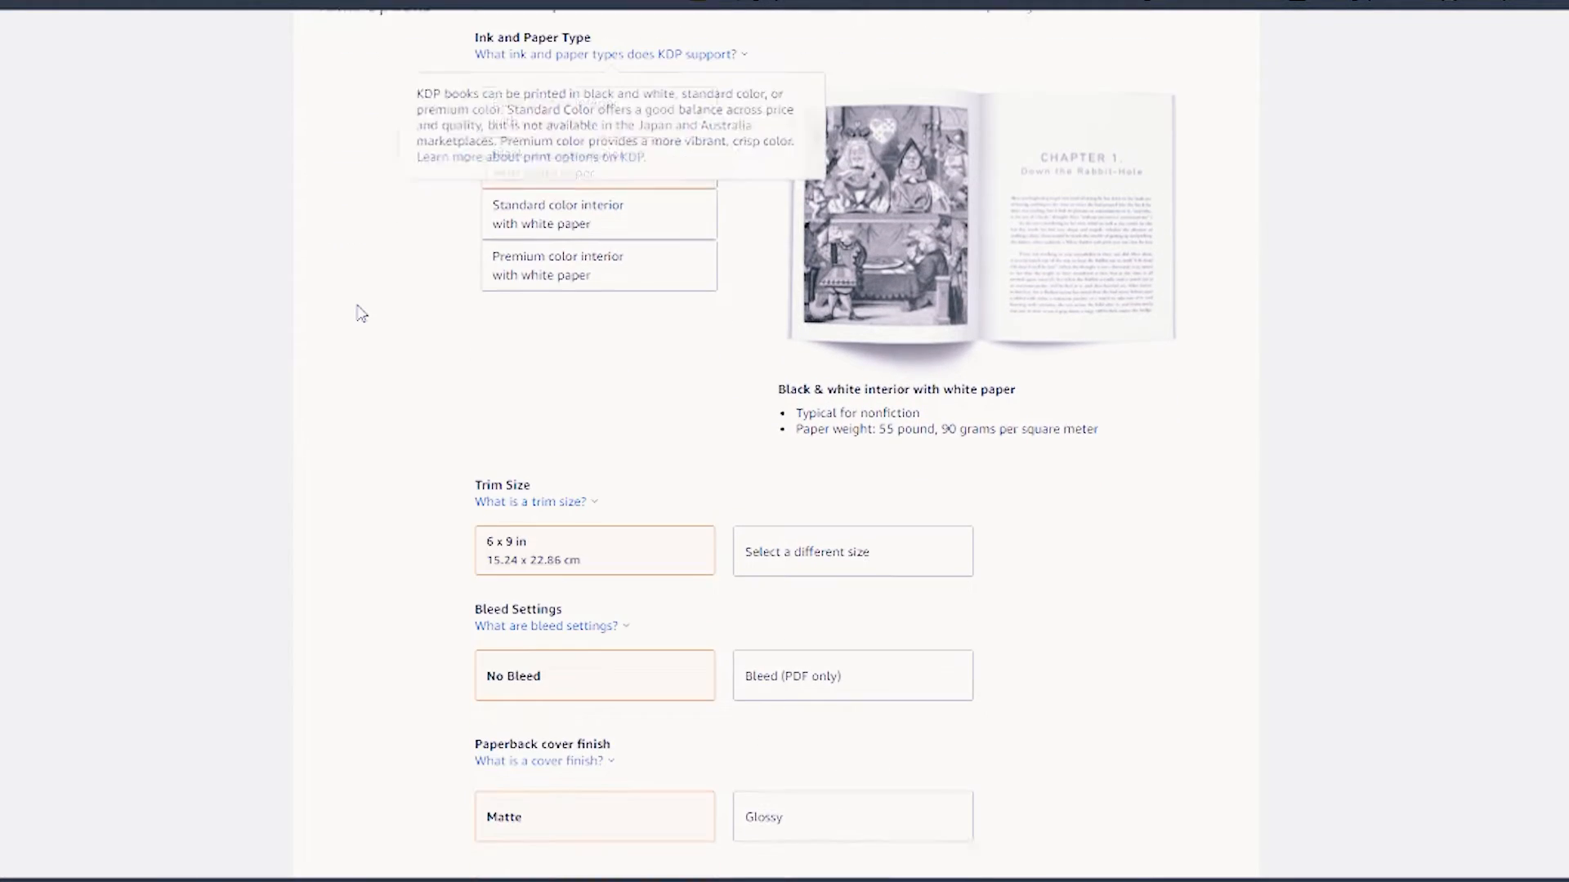
{"action": "scroll", "coordinate": [564, 455], "scroll_direction": "up", "scroll_amount": 1}
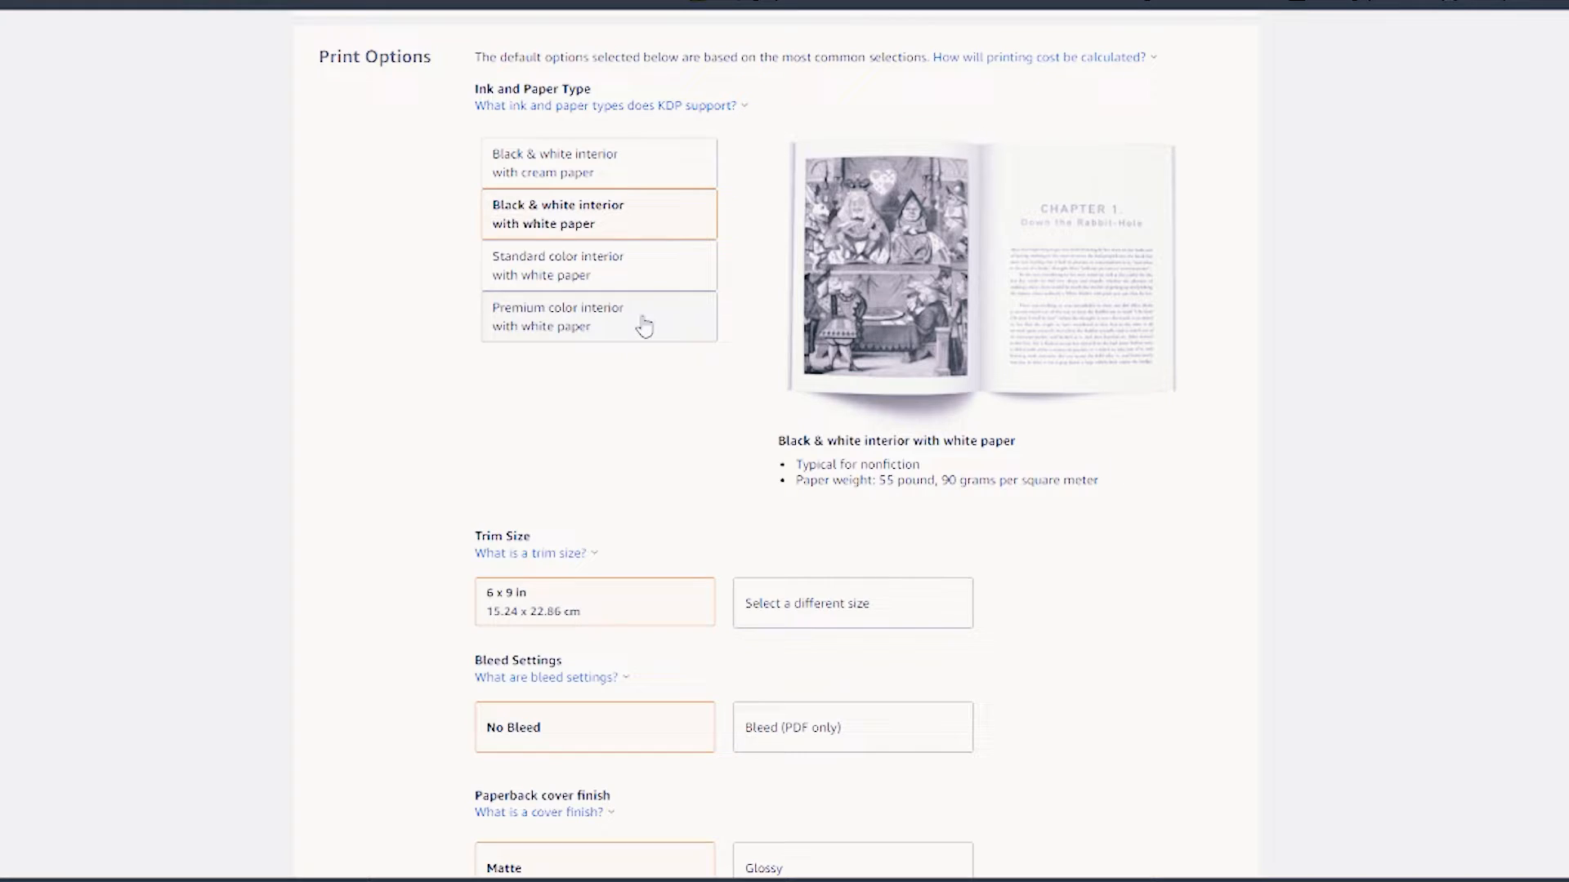
{"action": "left_click", "coordinate": [614, 319]}
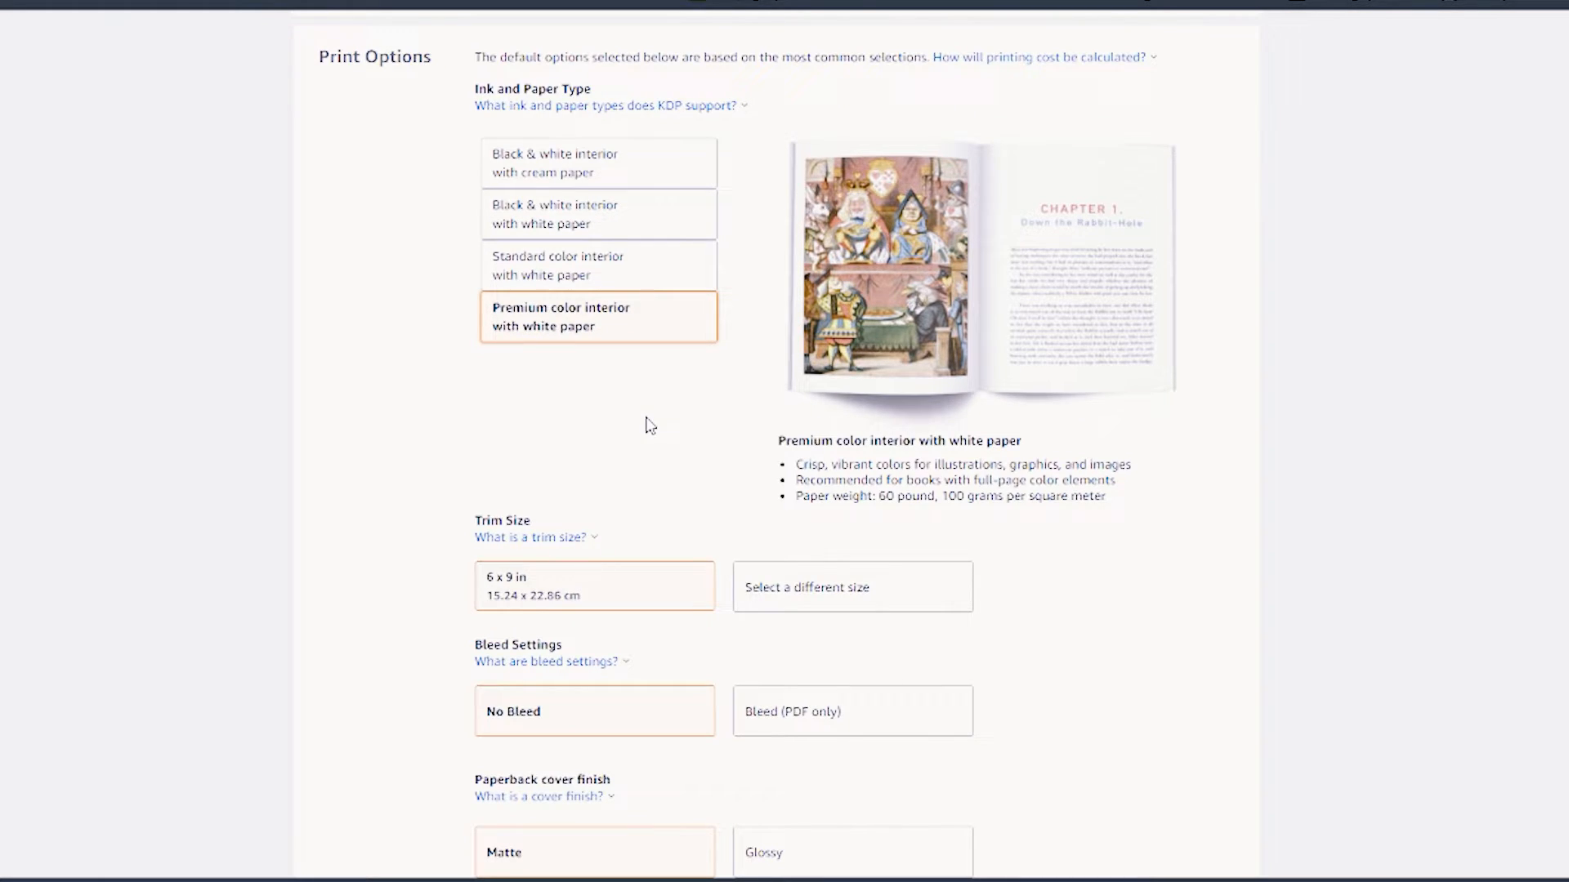
Change the trim size to the non-standard 8.5 x 8.5 in format.
{"action": "scroll", "coordinate": [648, 426], "scroll_direction": "down", "scroll_amount": 3}
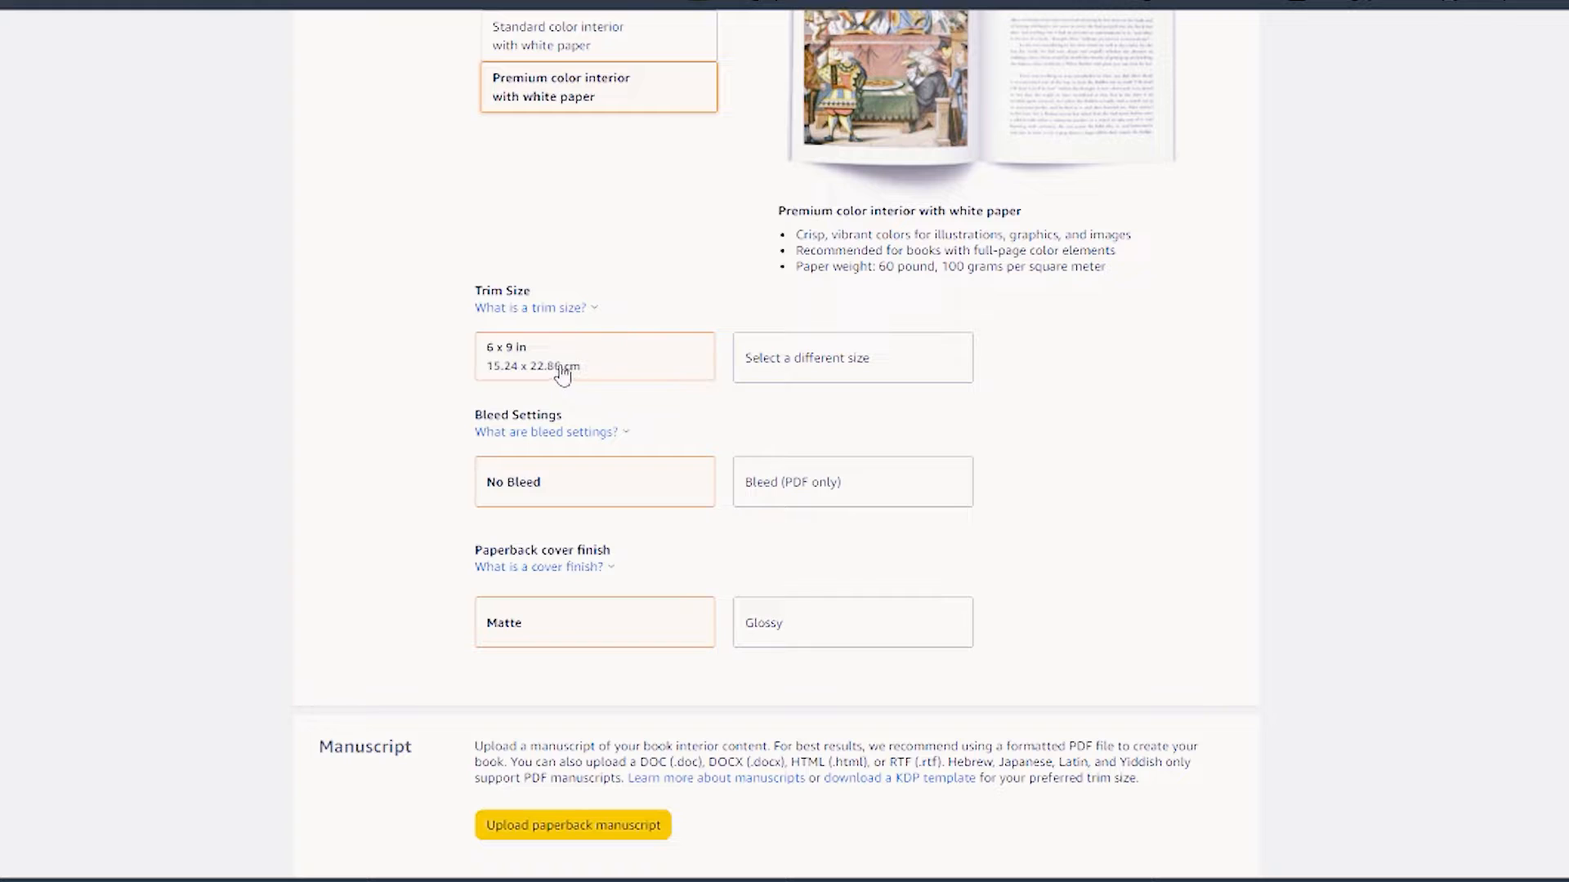
{"action": "left_click", "coordinate": [809, 378]}
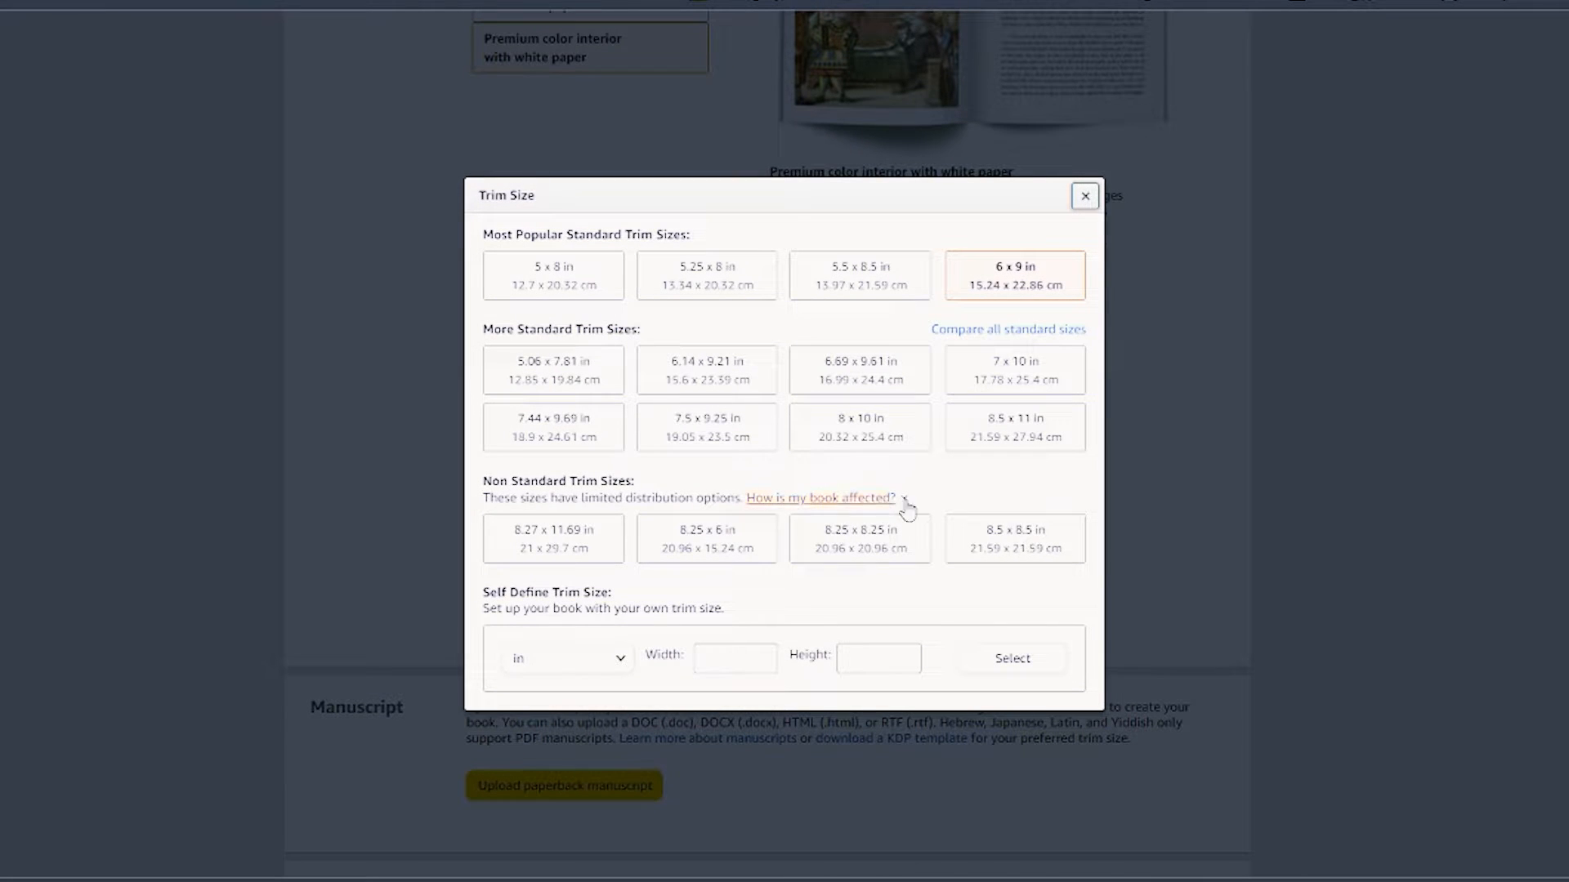
{"action": "left_click", "coordinate": [1038, 539]}
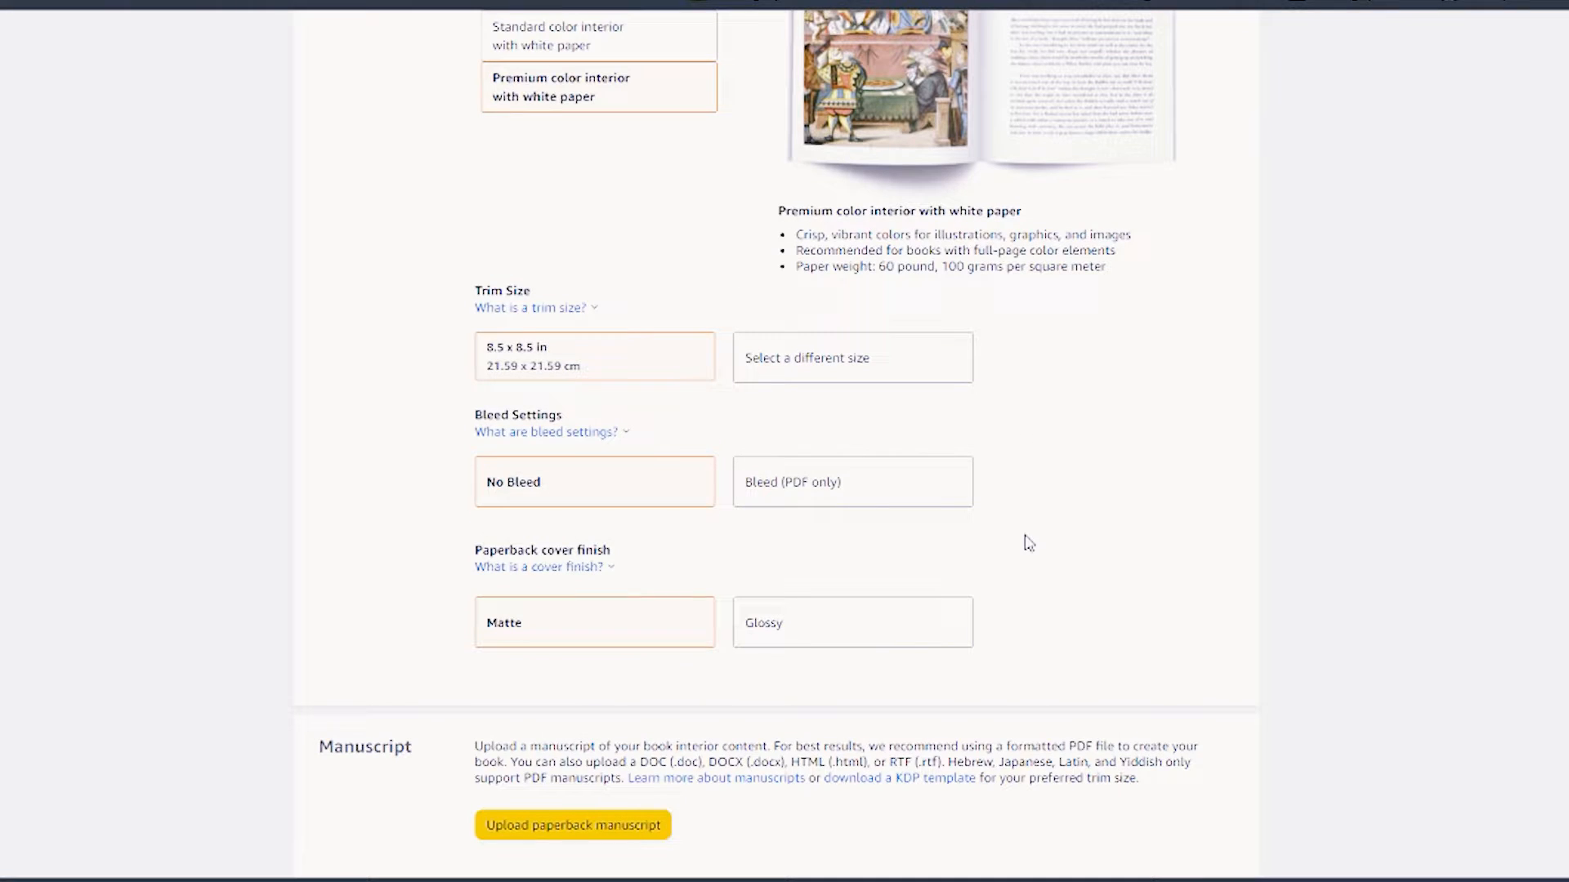
Set the bleed to Bleed (PDF only) and the paperback cover finish to Glossy.
{"action": "left_click", "coordinate": [839, 498]}
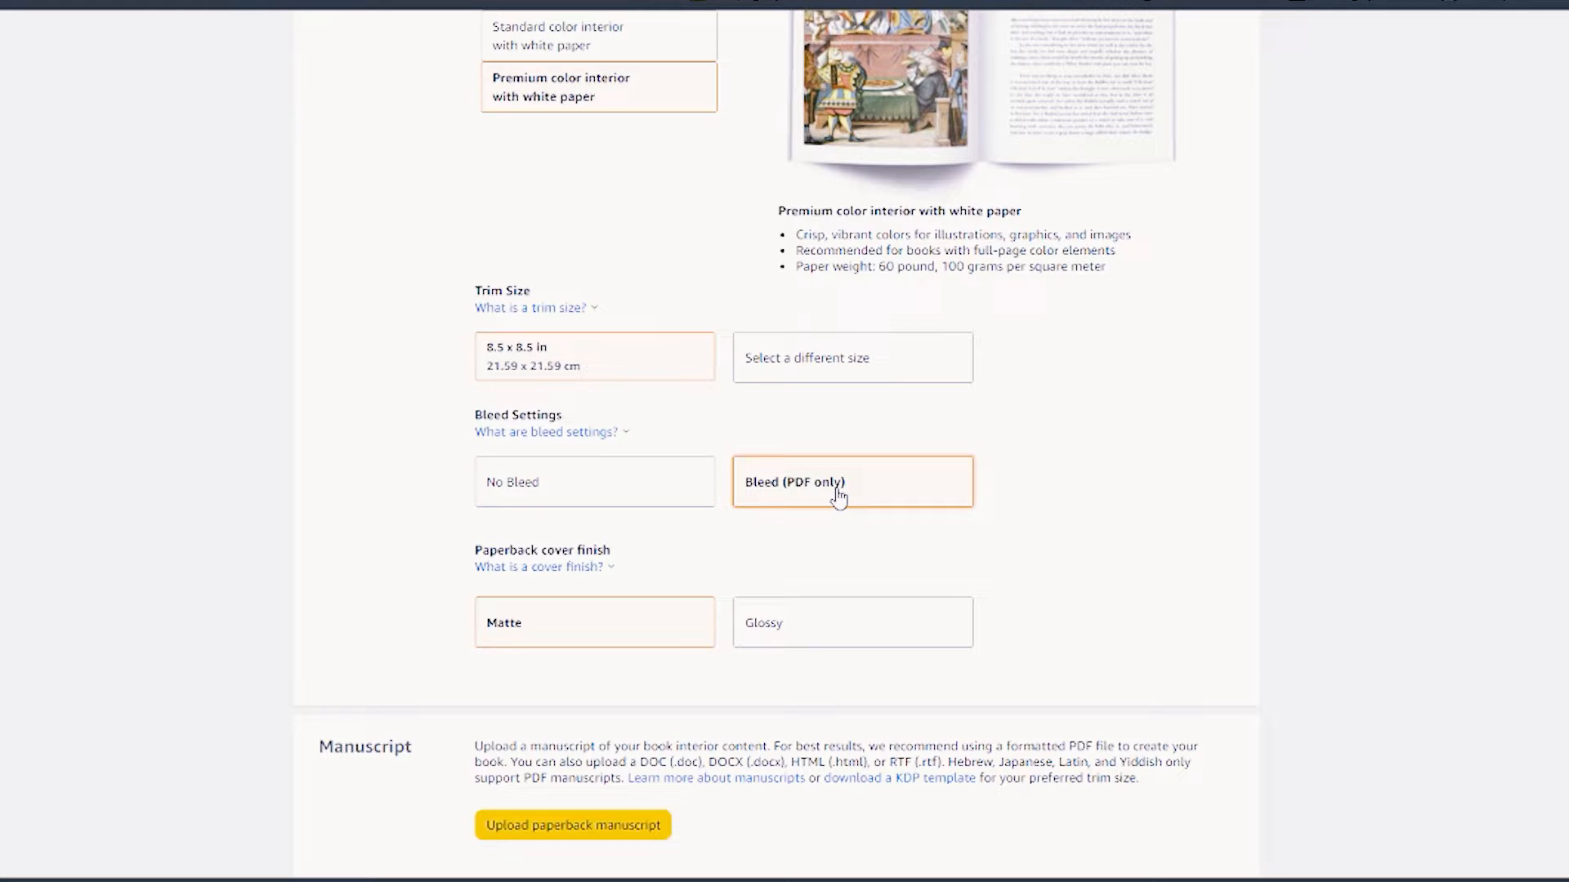
{"action": "scroll", "coordinate": [839, 497], "scroll_direction": "up", "scroll_amount": 1}
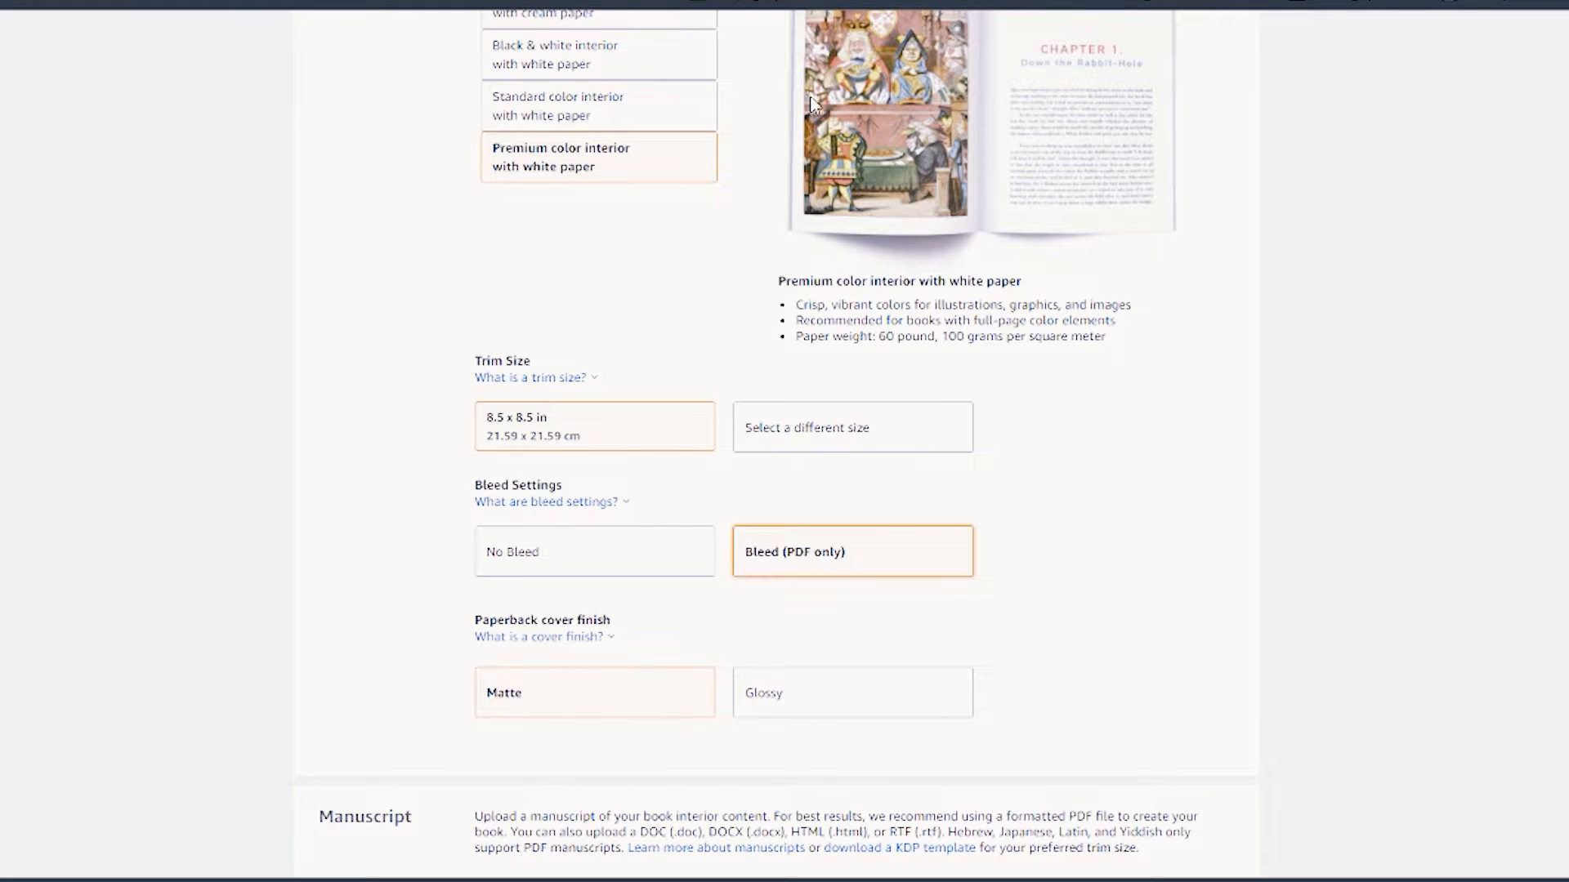
{"action": "scroll", "coordinate": [789, 104], "scroll_direction": "down", "scroll_amount": 3}
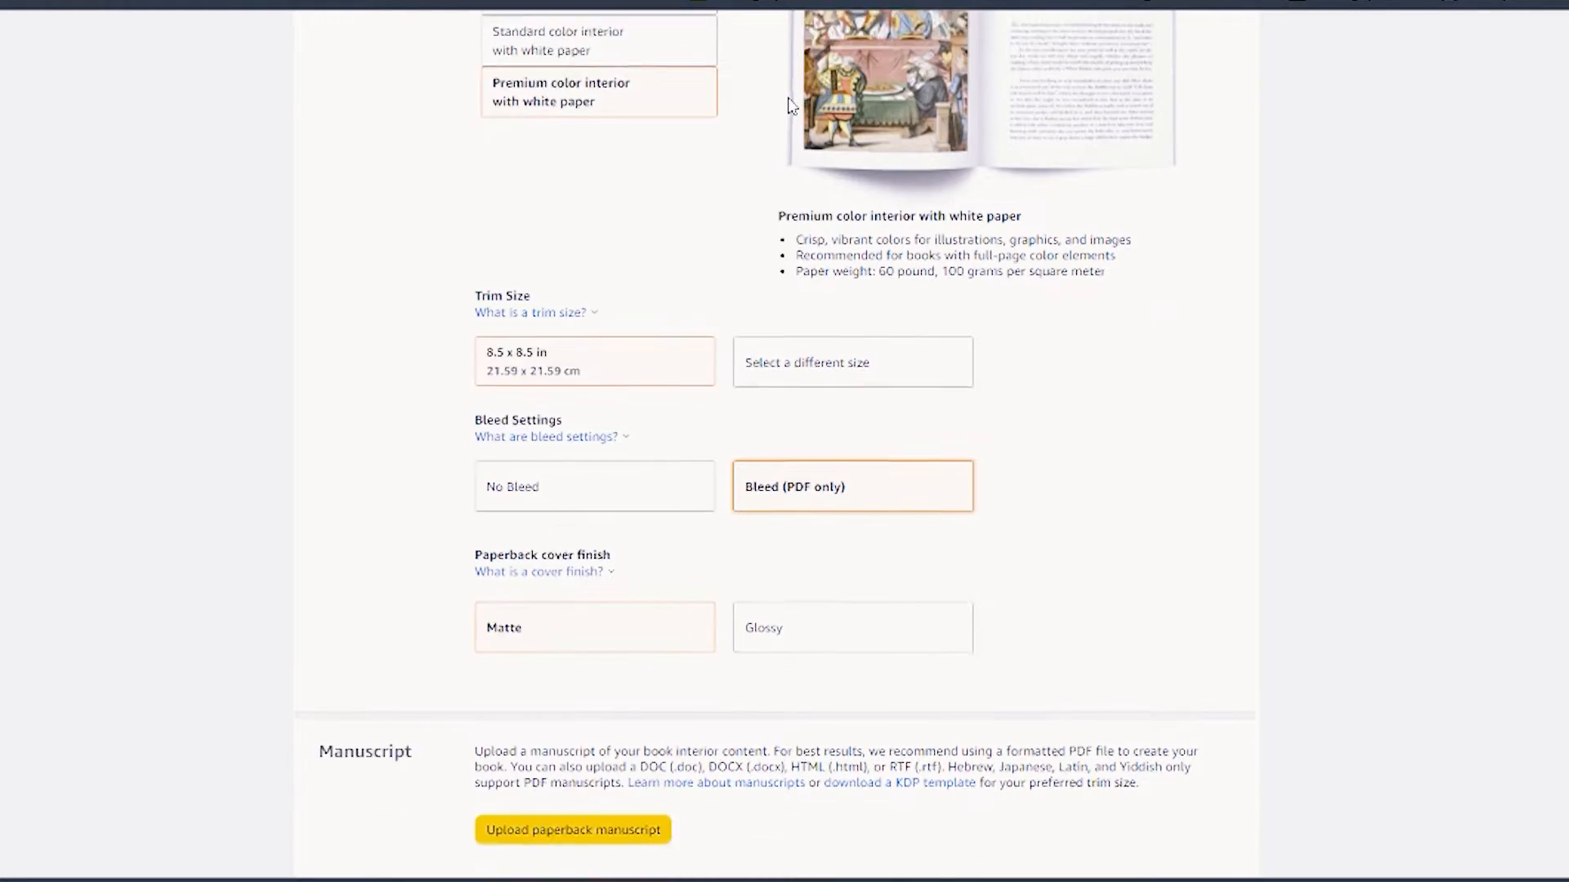
{"action": "scroll", "coordinate": [635, 402], "scroll_direction": "down", "scroll_amount": 1}
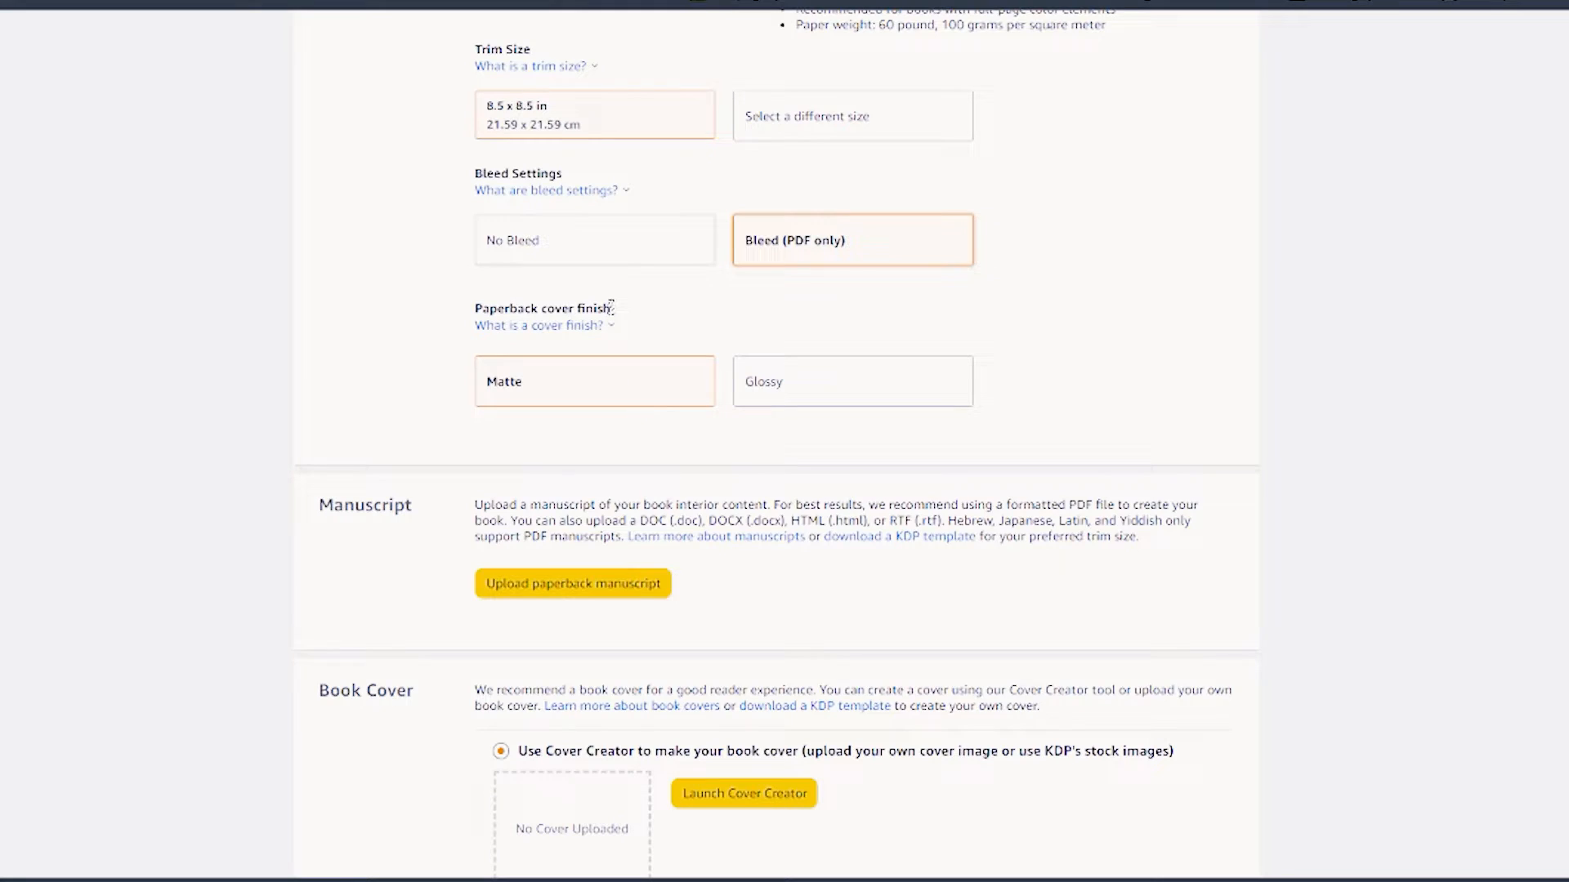
{"action": "left_click", "coordinate": [765, 399]}
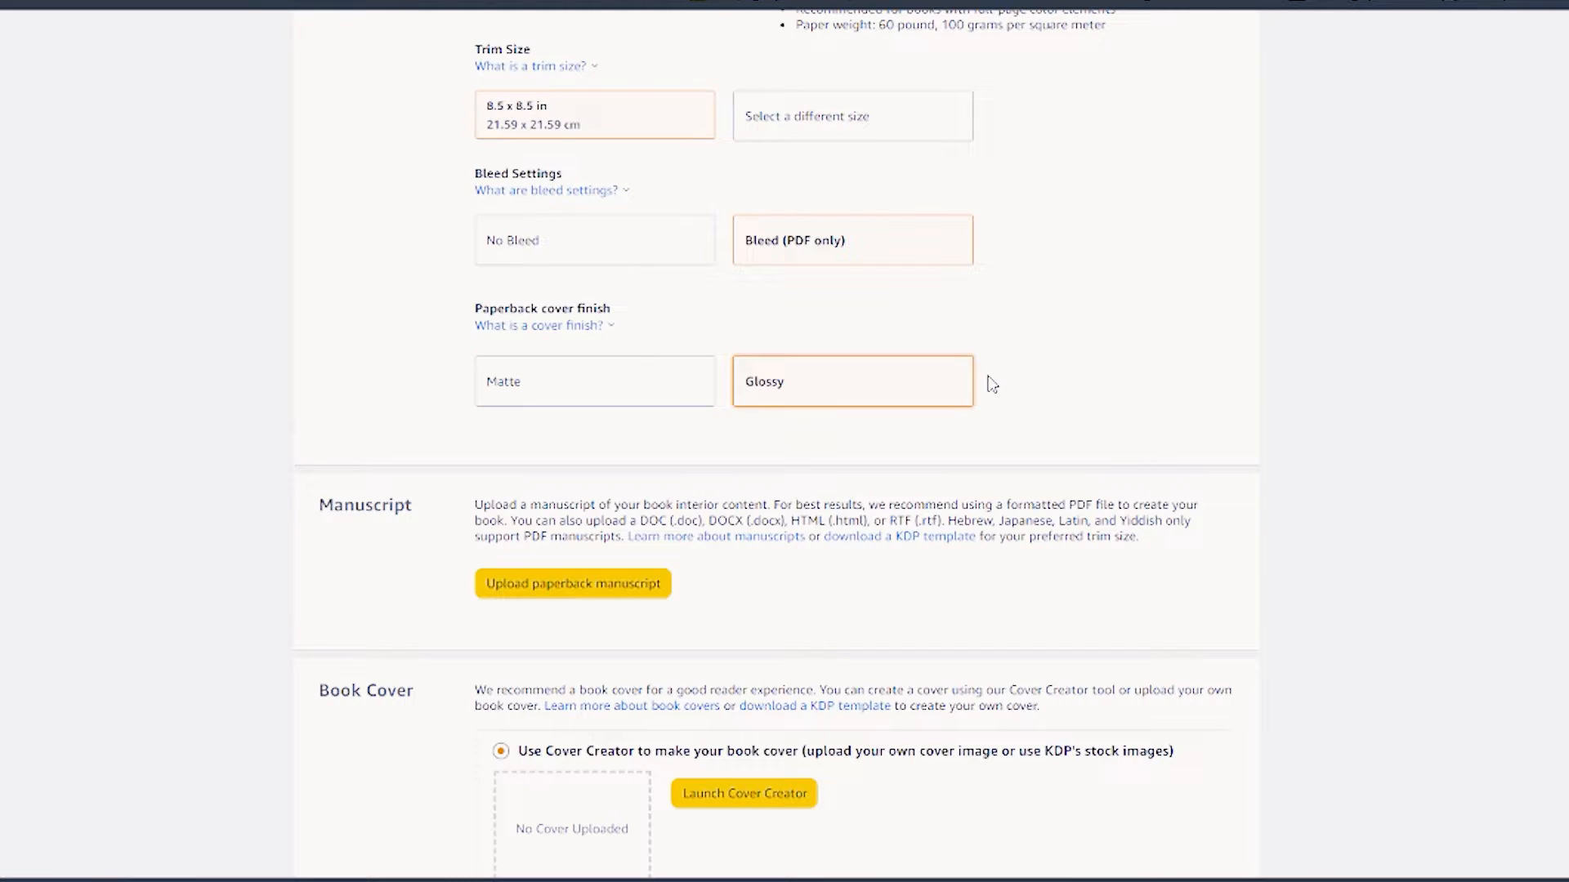
Upload the file Save the Sky.pdf as the paperback manuscript.
{"action": "scroll", "coordinate": [993, 387], "scroll_direction": "down", "scroll_amount": 3}
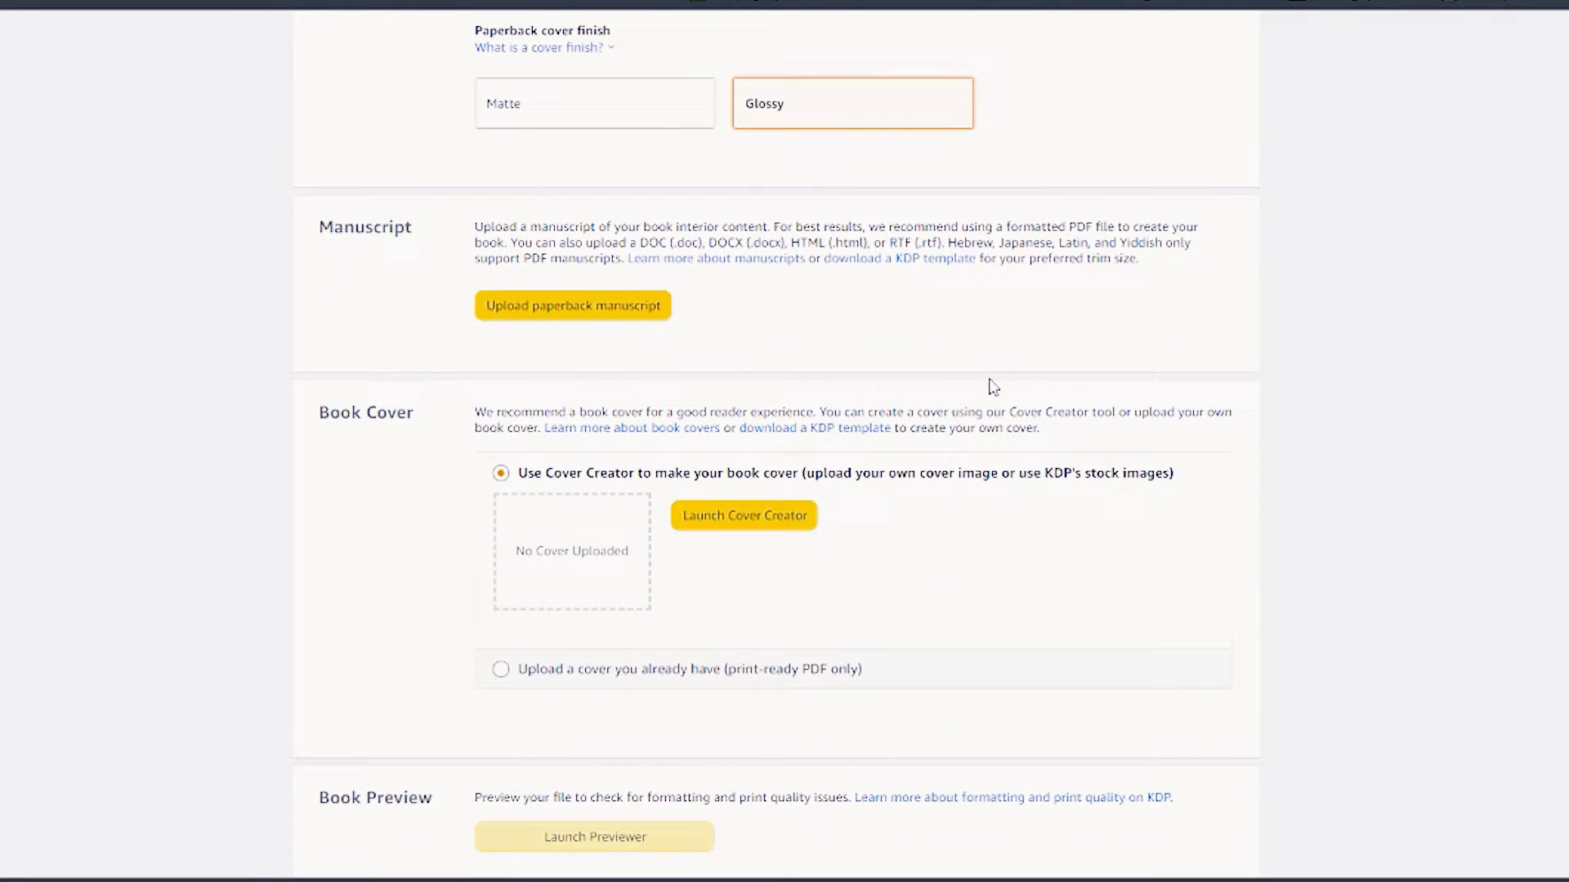
{"action": "left_click", "coordinate": [588, 323]}
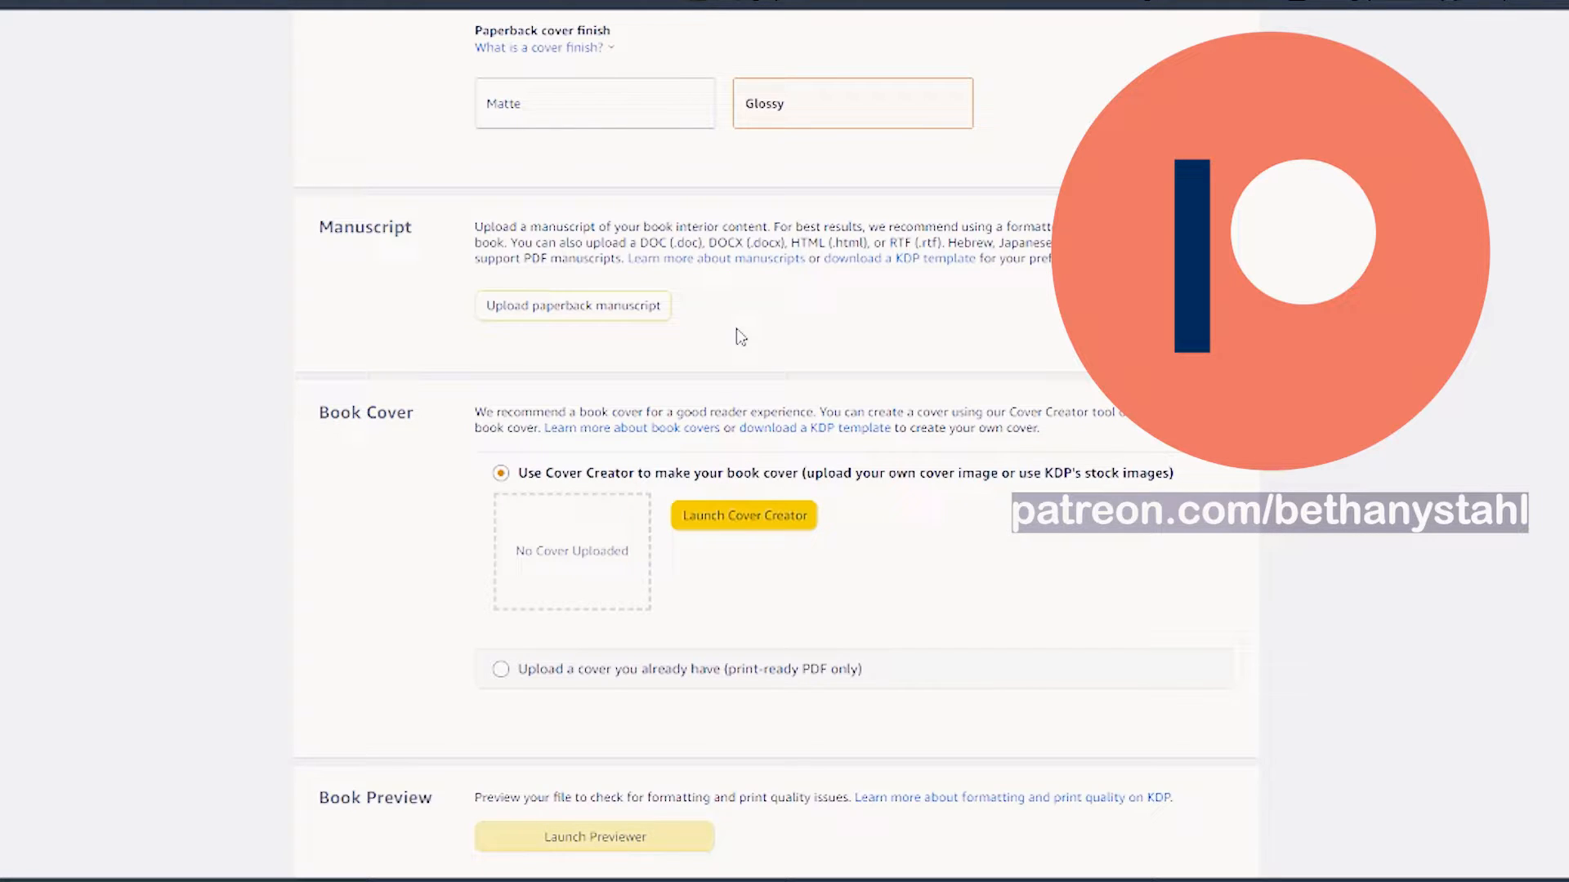
{"action": "left_click", "coordinate": [614, 312]}
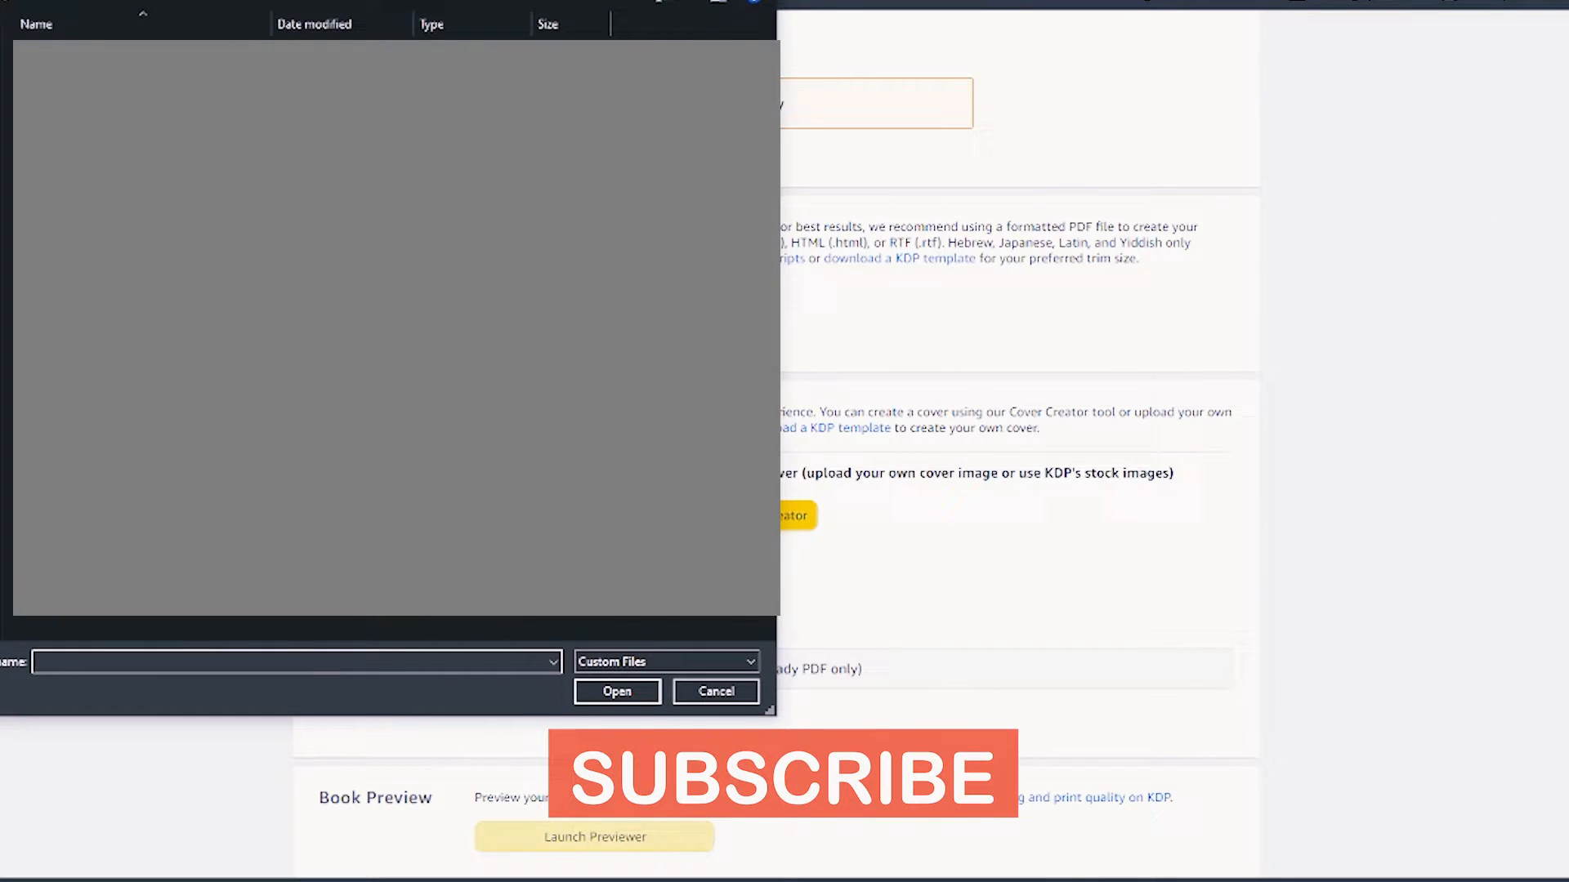
{"action": "double_click", "coordinate": [702, 35]}
{"action": "left_click", "coordinate": [286, 33]}
{"action": "left_click", "coordinate": [616, 691]}
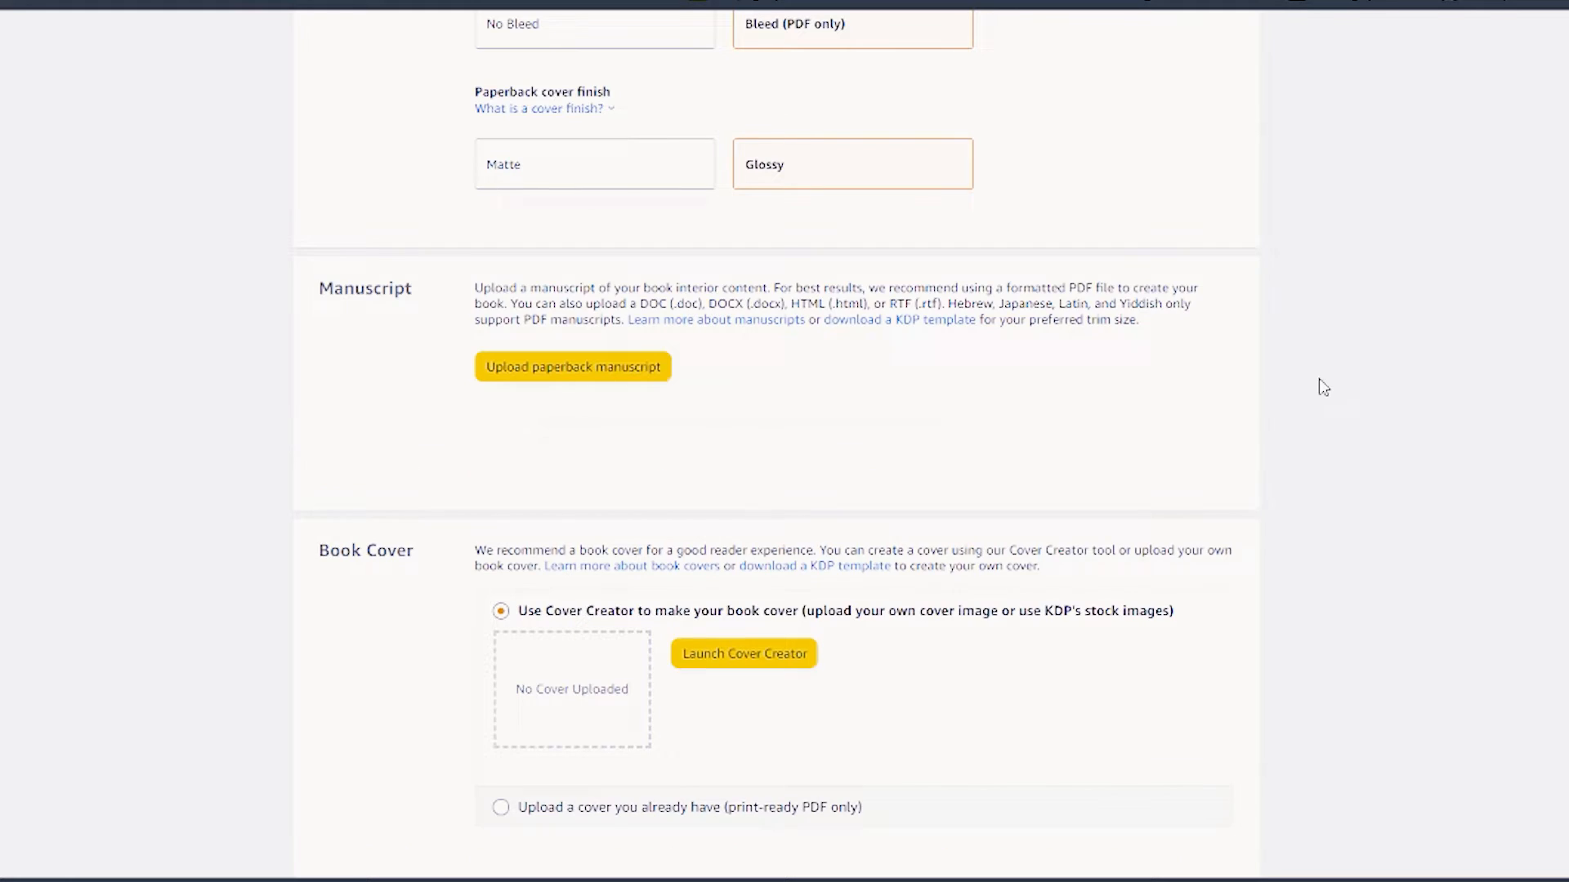
Choose to use an existing print-ready PDF cover and upload the file Cover Save the Sky.
{"action": "scroll", "coordinate": [1192, 504], "scroll_direction": "down", "scroll_amount": 1}
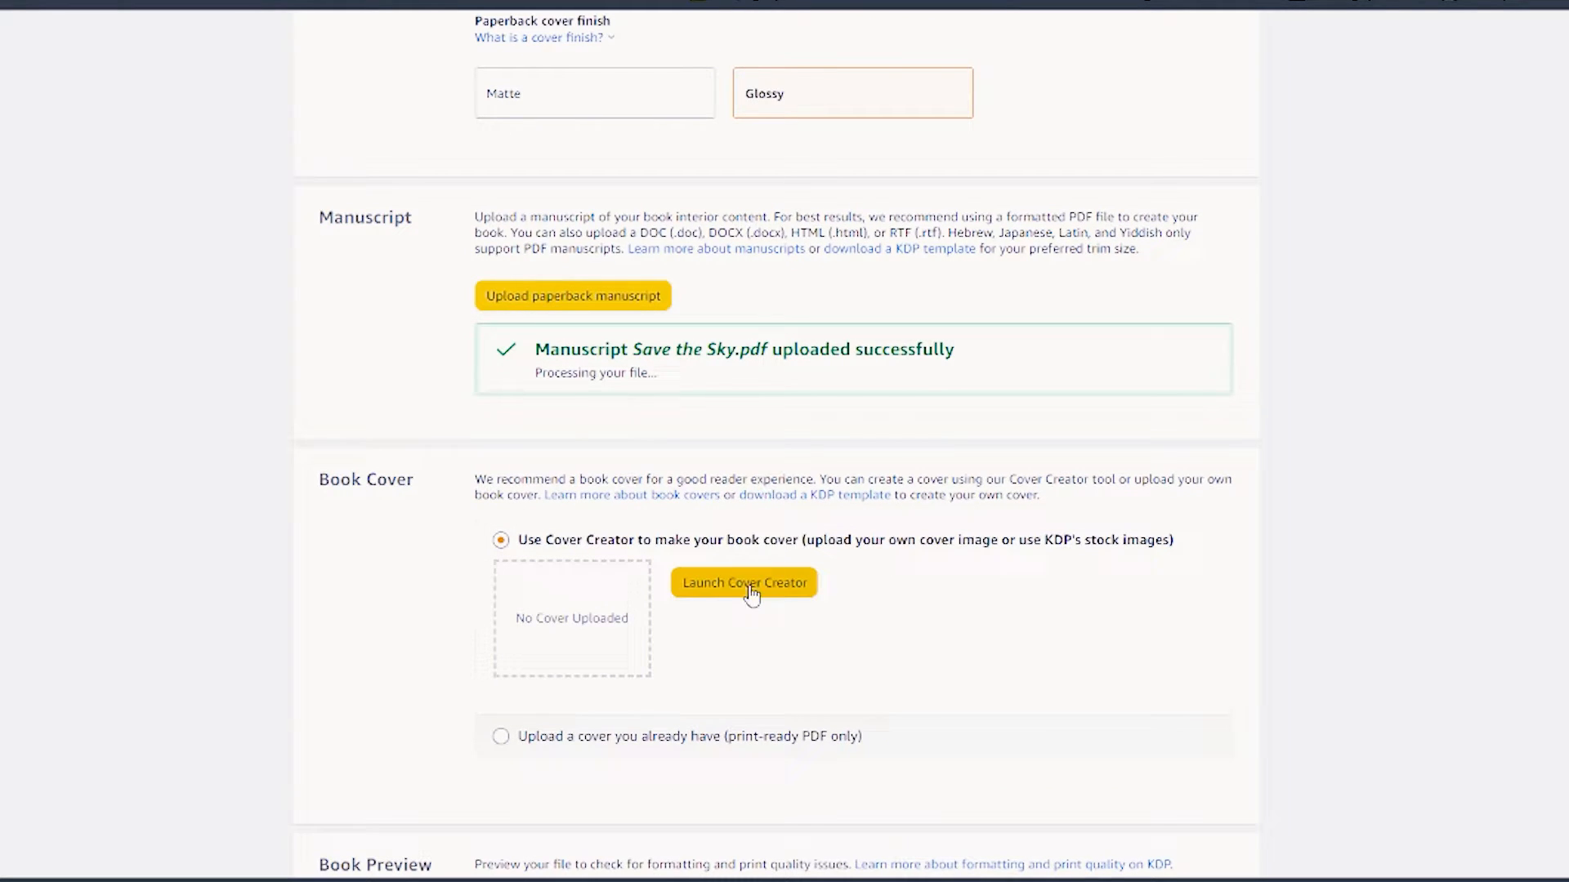
{"action": "left_click", "coordinate": [554, 739]}
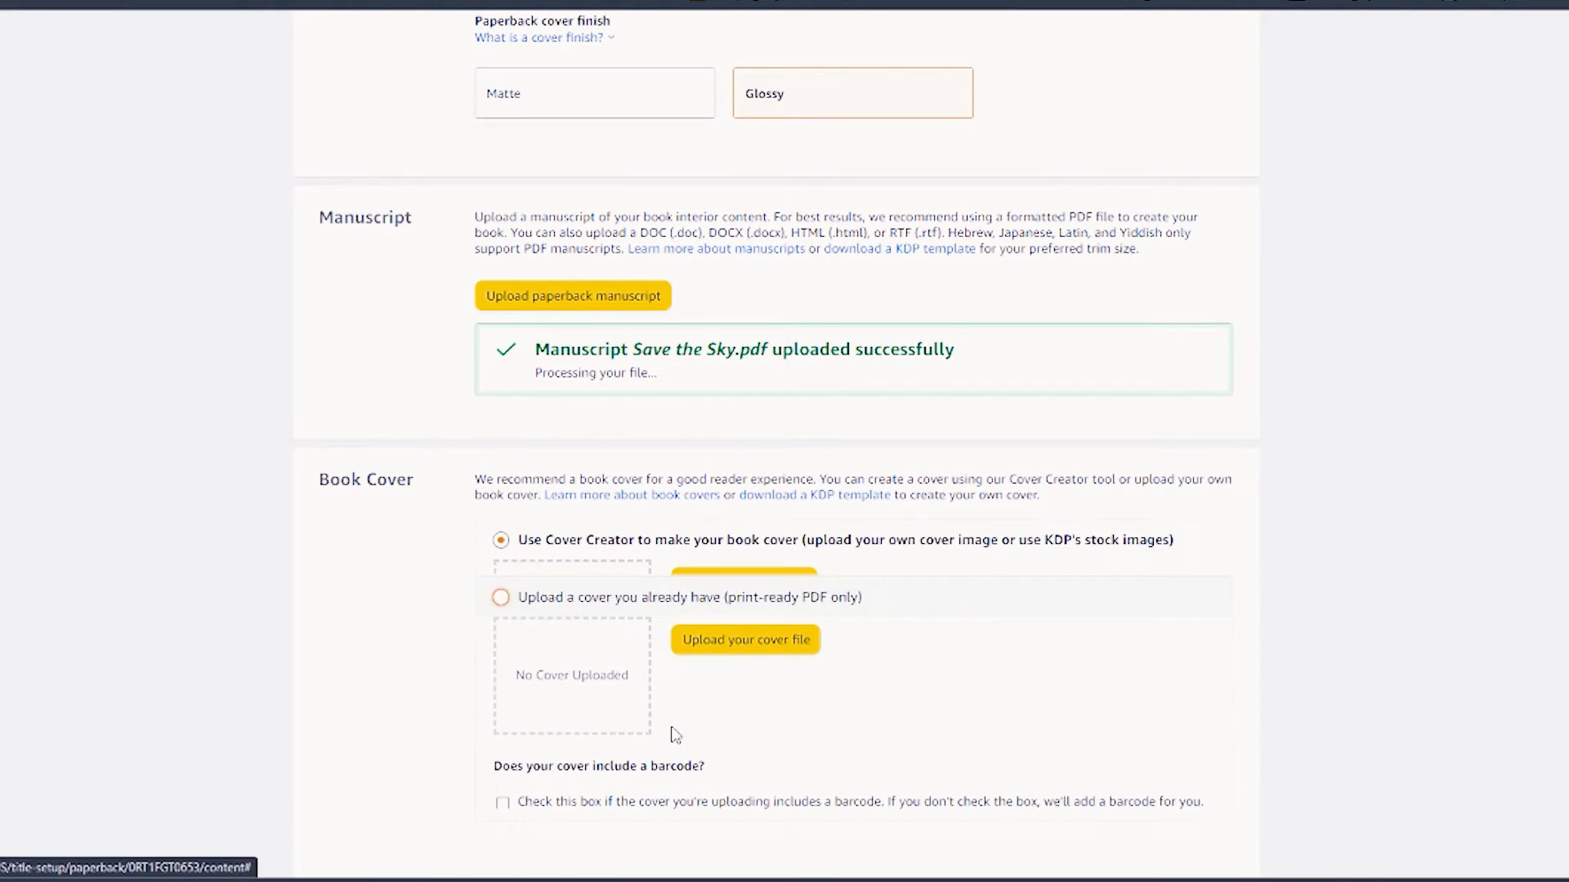
{"action": "scroll", "coordinate": [701, 727], "scroll_direction": "down", "scroll_amount": 1}
{"action": "left_click", "coordinate": [742, 562]}
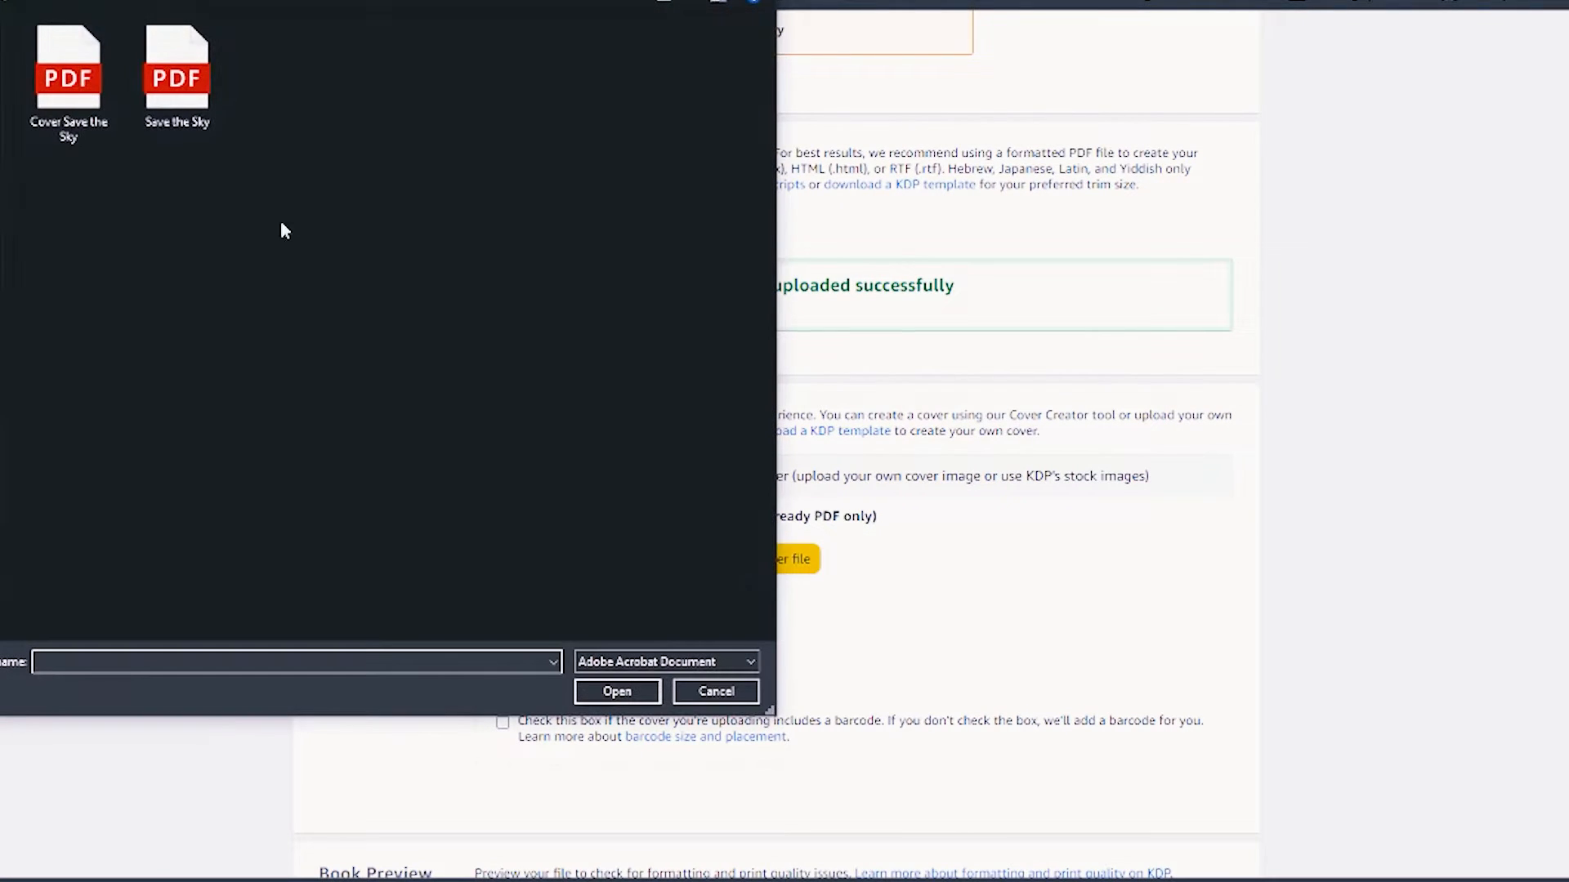
{"action": "left_click", "coordinate": [69, 77]}
{"action": "left_click", "coordinate": [617, 692]}
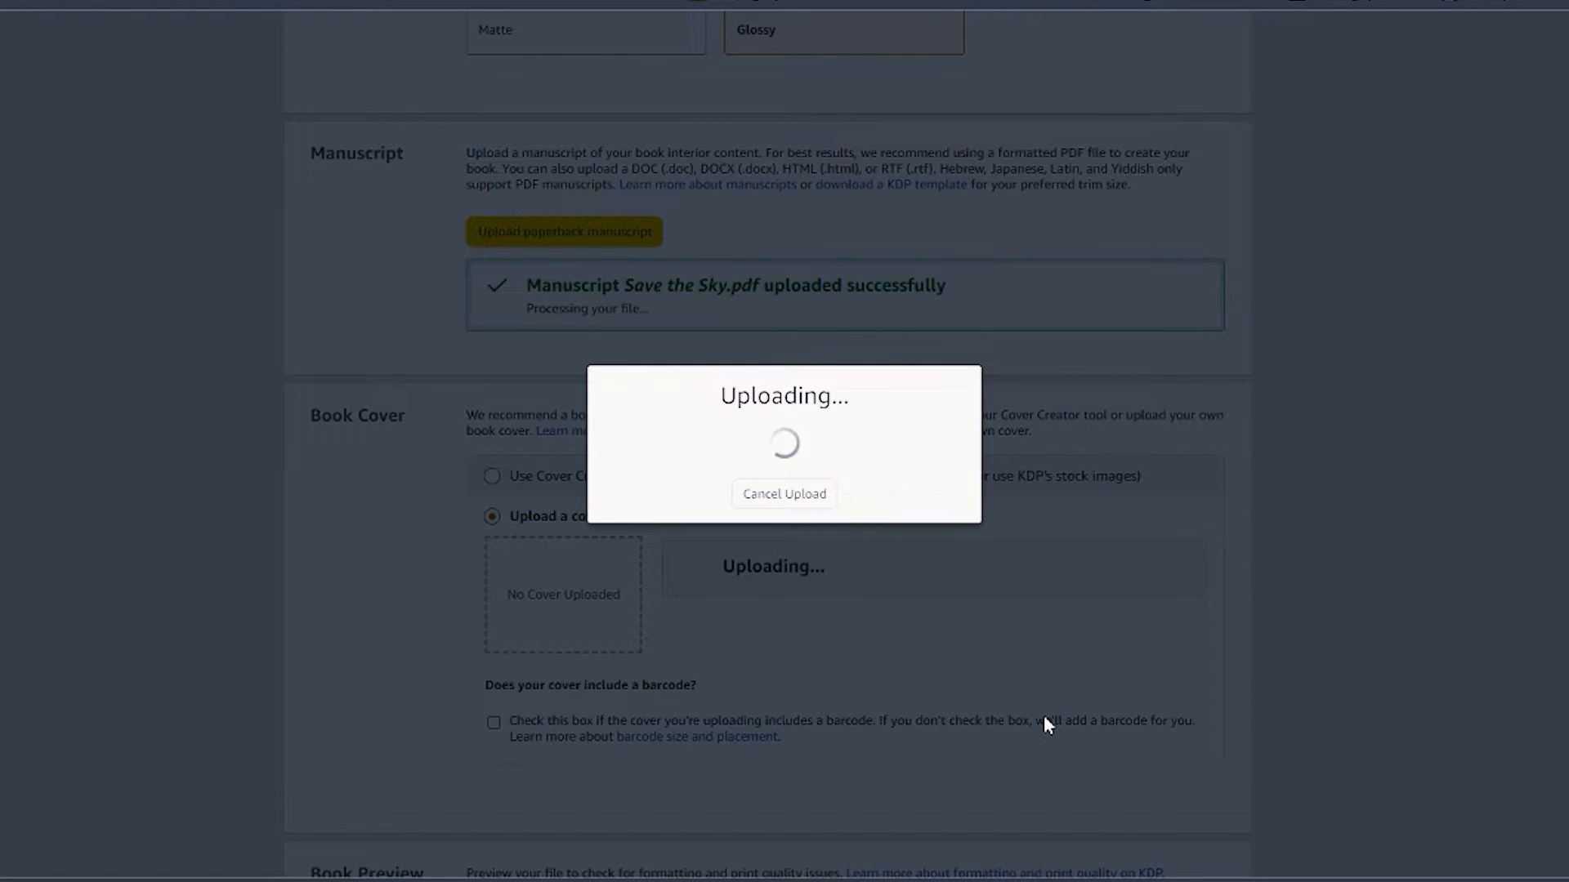
{"action": "scroll", "coordinate": [1045, 719], "scroll_direction": "down", "scroll_amount": 2}
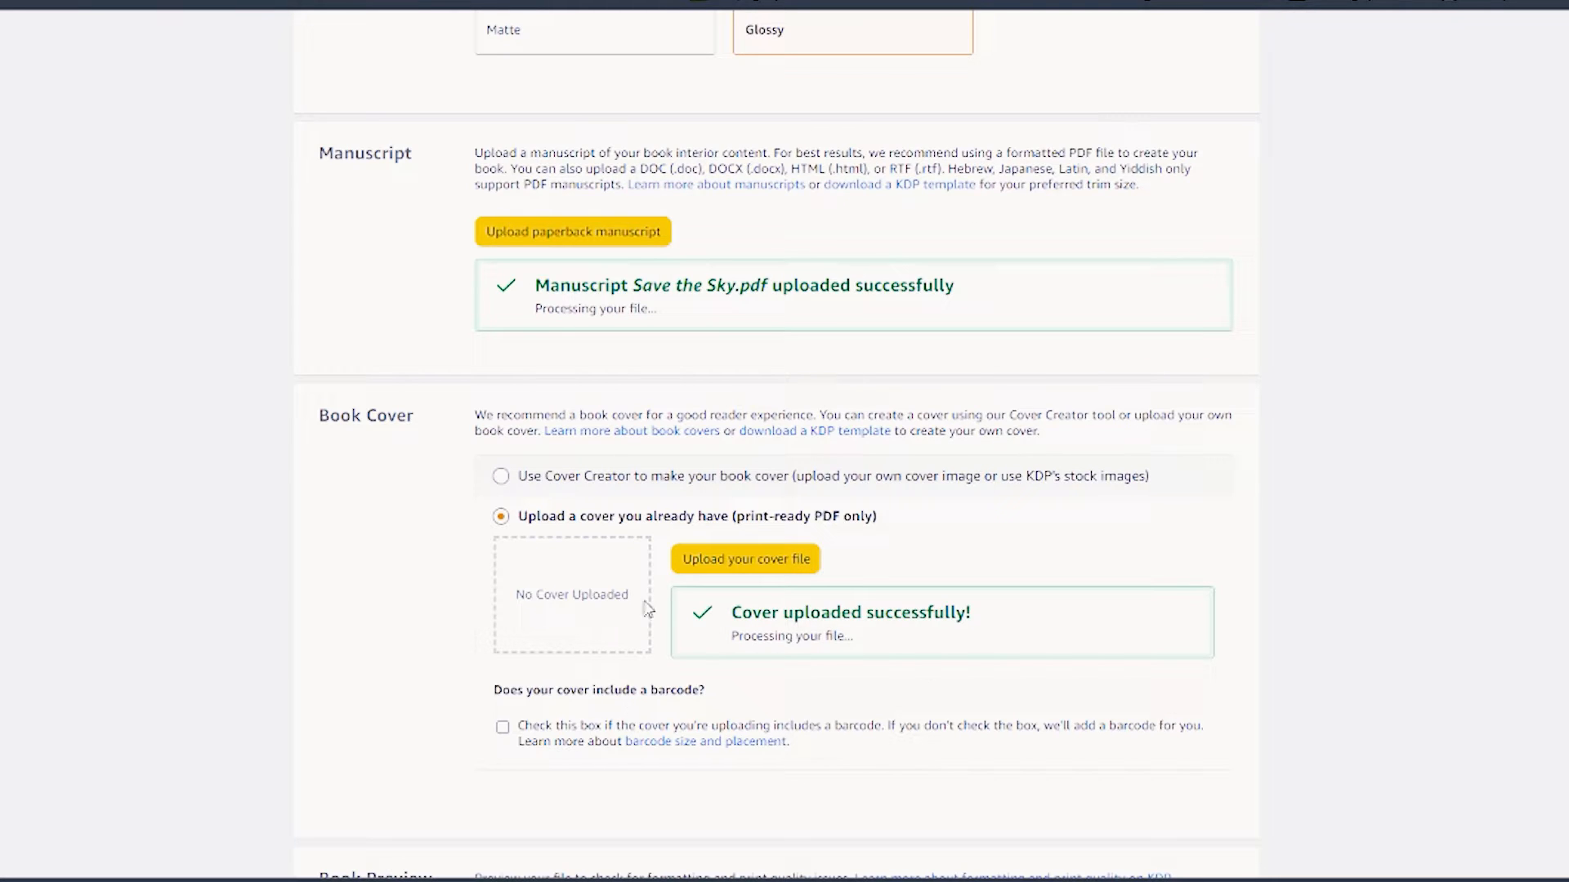
Launch the print previewer for the uploaded manuscript and cover.
{"action": "scroll", "coordinate": [1005, 429], "scroll_direction": "down", "scroll_amount": 2}
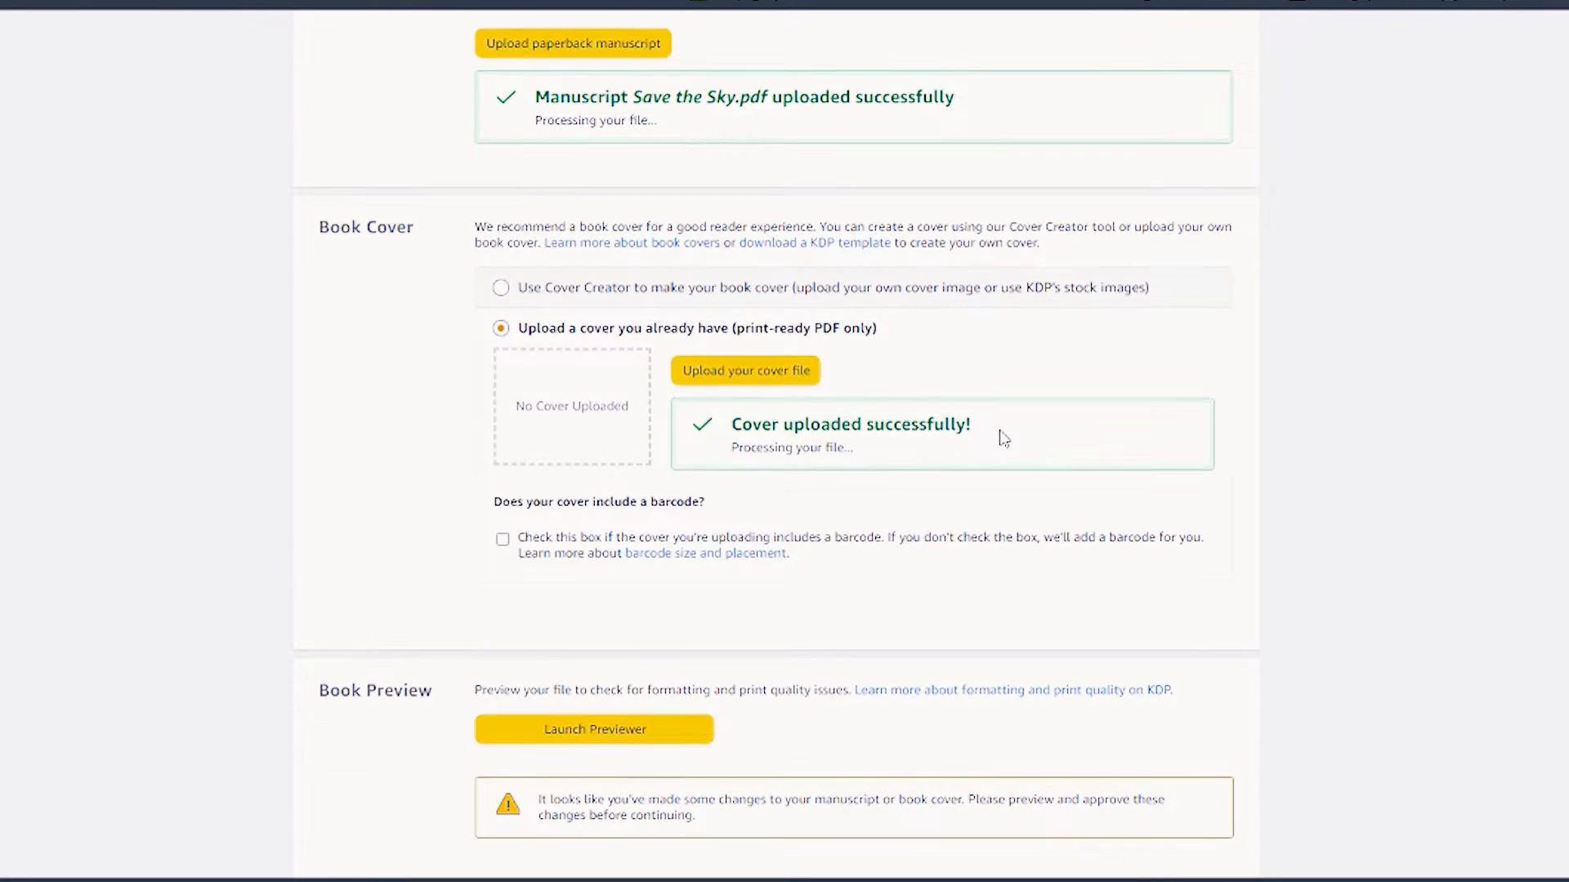
{"action": "scroll", "coordinate": [868, 563], "scroll_direction": "down", "scroll_amount": 3}
{"action": "scroll", "coordinate": [873, 564], "scroll_direction": "up", "scroll_amount": 2}
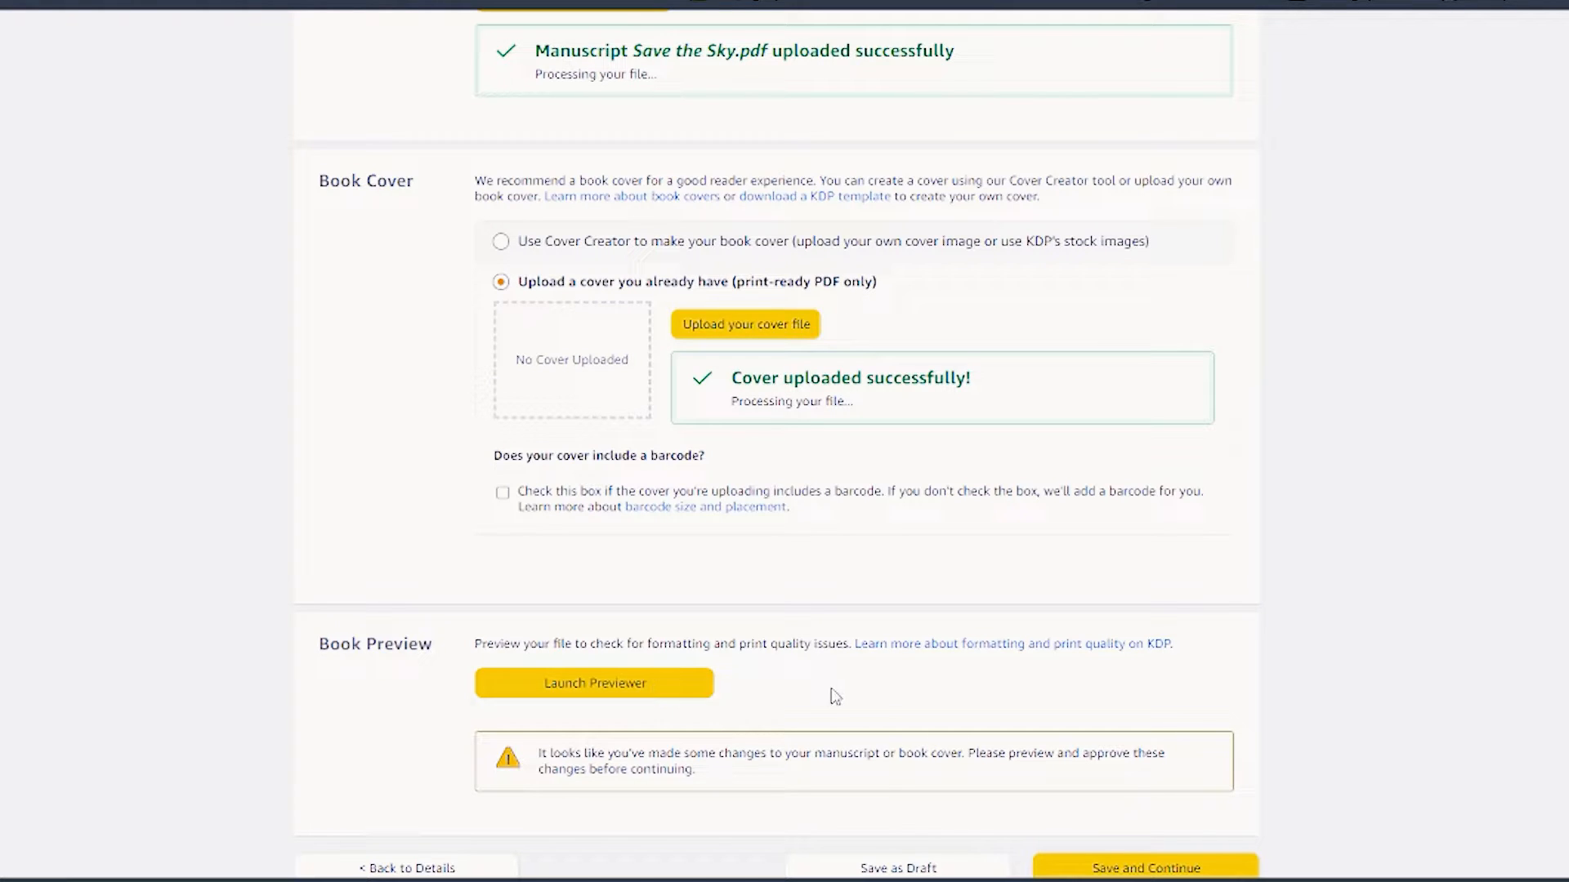
{"action": "scroll", "coordinate": [831, 693], "scroll_direction": "down", "scroll_amount": 2}
{"action": "scroll", "coordinate": [832, 696], "scroll_direction": "up", "scroll_amount": 2}
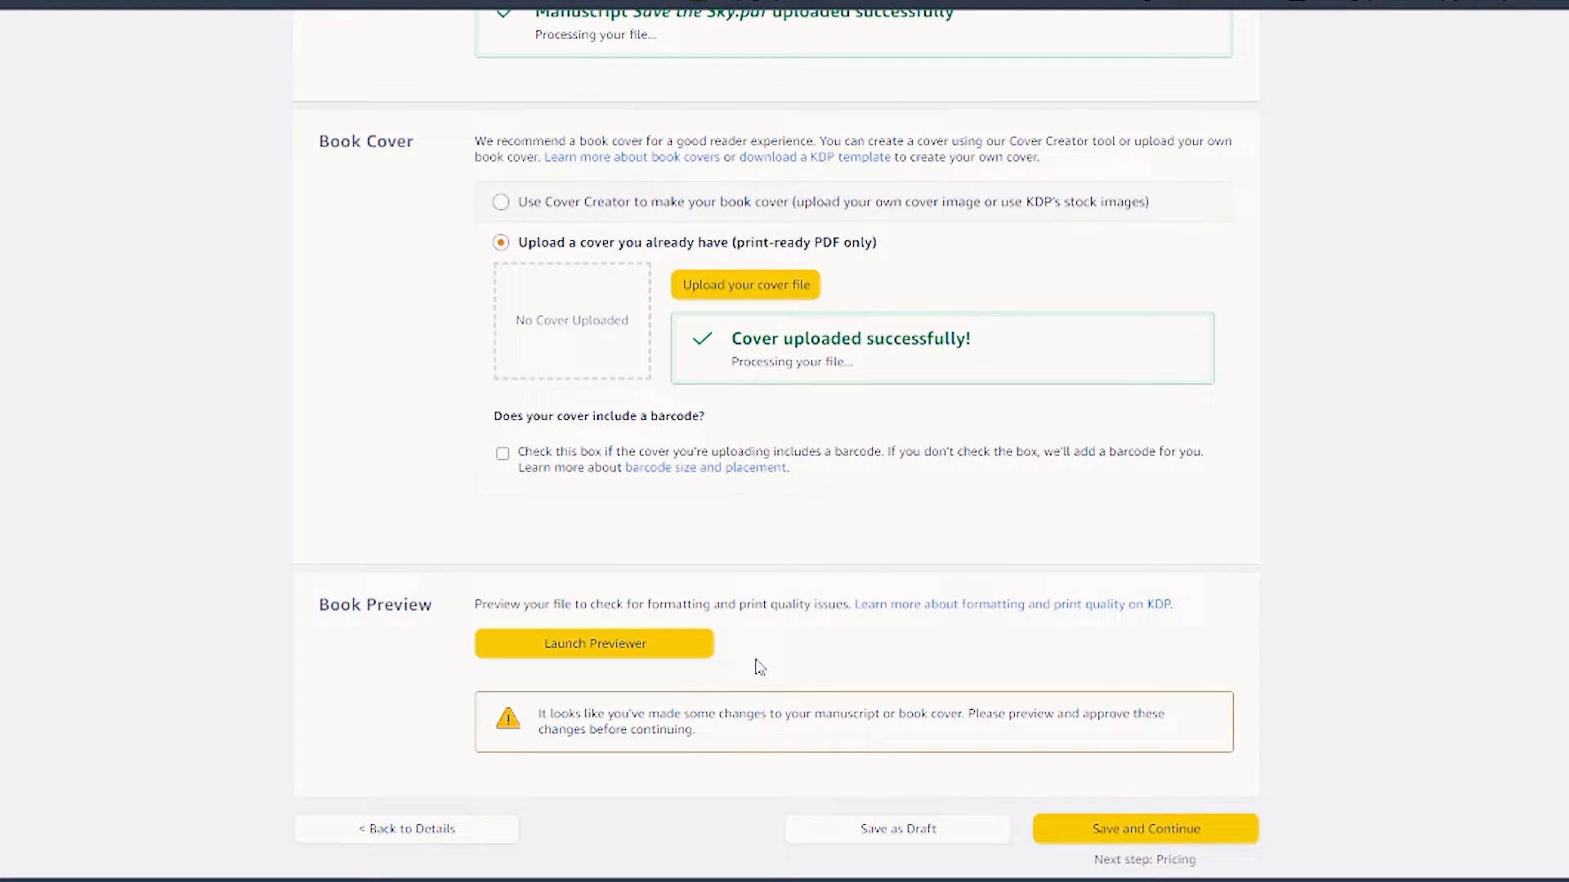
{"action": "left_click", "coordinate": [628, 652]}
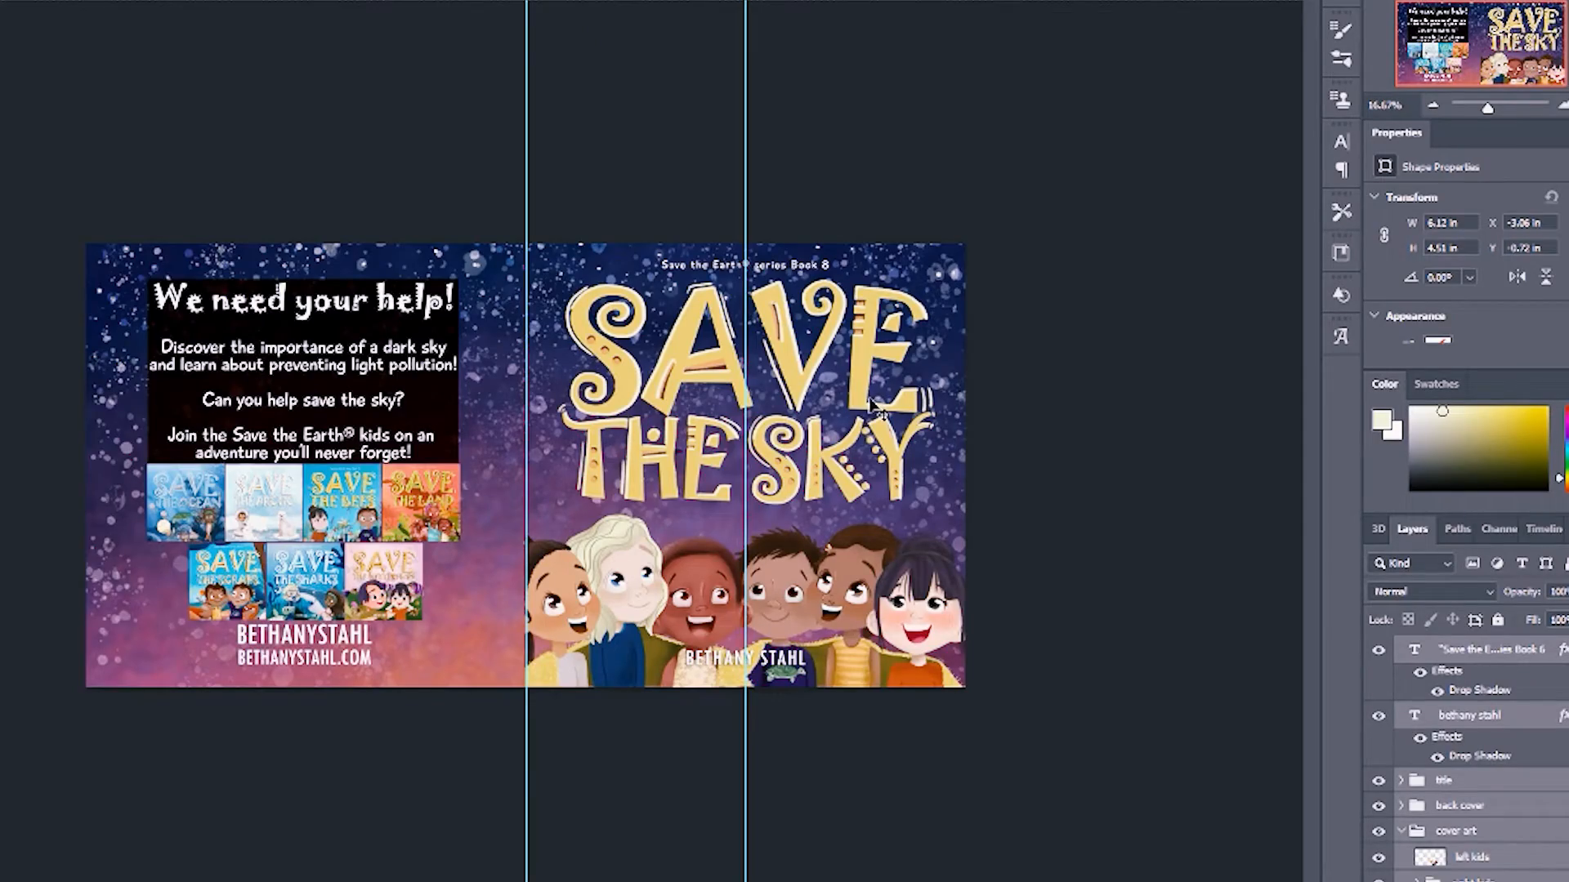
Switch to the cover artwork in Photoshop, enlarge the title lettering to 100% and expand the title layer group.
{"action": "key", "text": "ctrl+plus"}
{"action": "key", "text": "ctrl+plus"}
{"action": "key", "text": "ctrl+plus"}
{"action": "key", "text": "ctrl+plus"}
{"action": "key", "text": "ctrl+plus"}
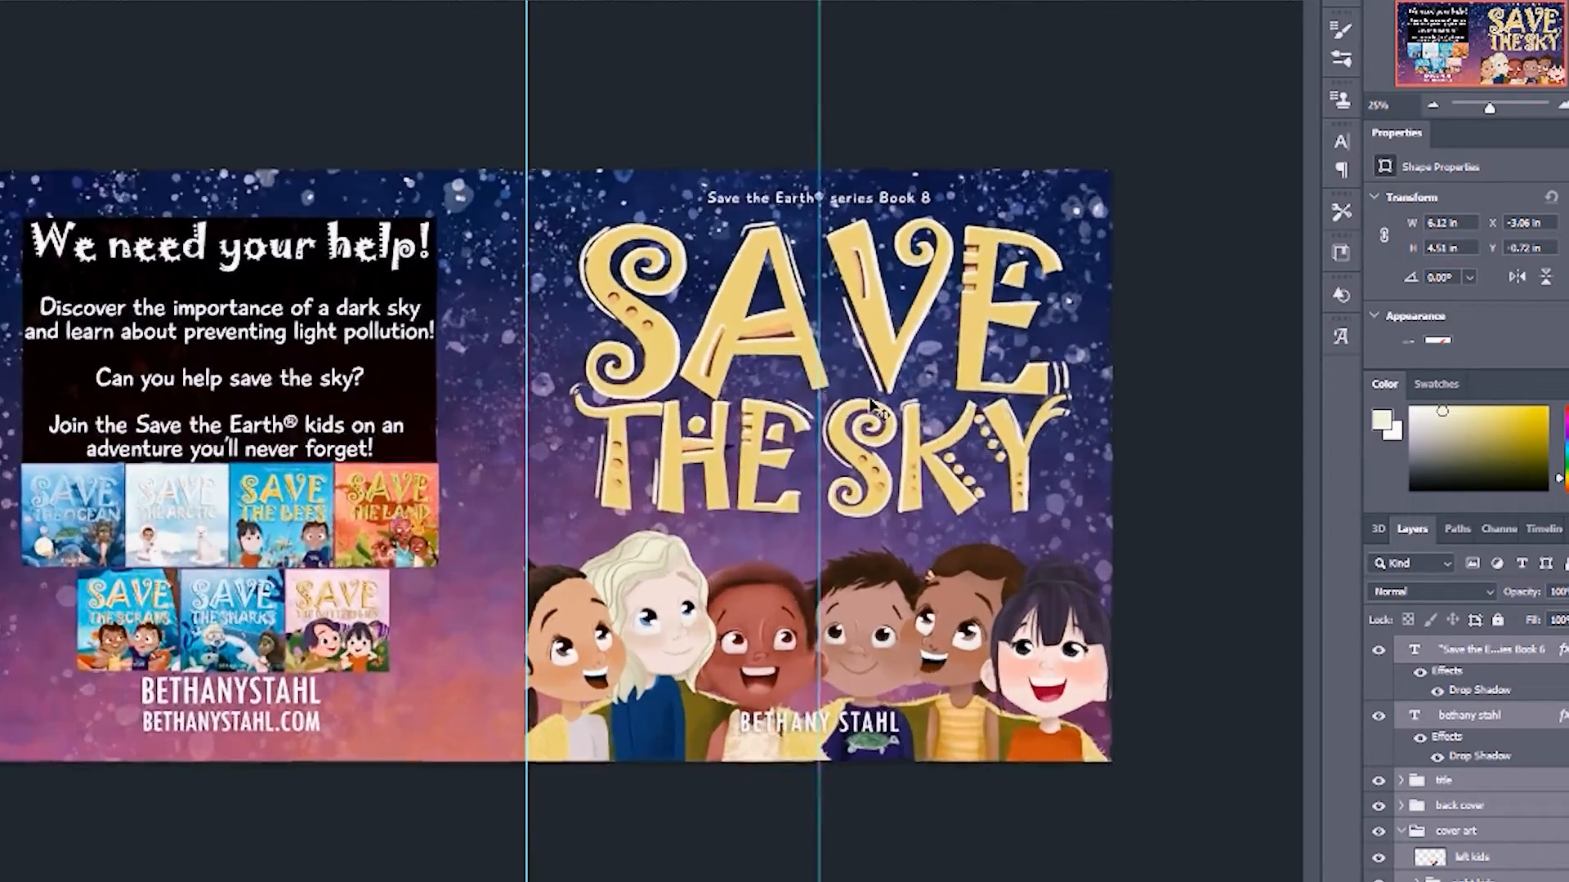
{"action": "scroll", "coordinate": [869, 398], "scroll_direction": "left", "scroll_amount": 8}
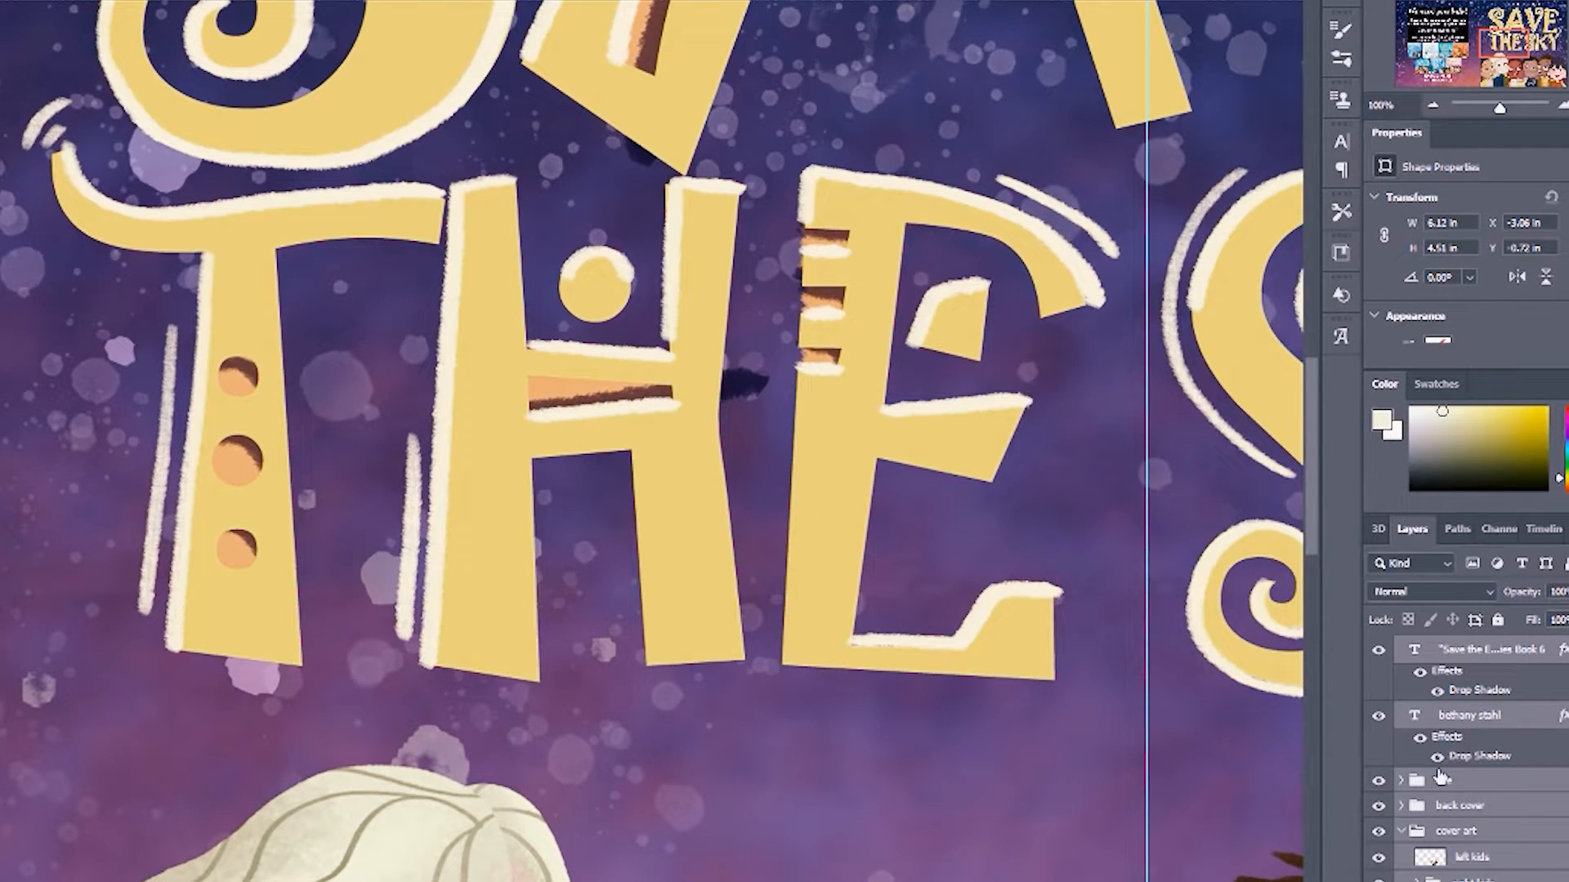
{"action": "left_click", "coordinate": [1438, 783]}
{"action": "left_click", "coordinate": [1400, 783]}
{"action": "scroll", "coordinate": [1399, 735], "scroll_direction": "down", "scroll_amount": 2}
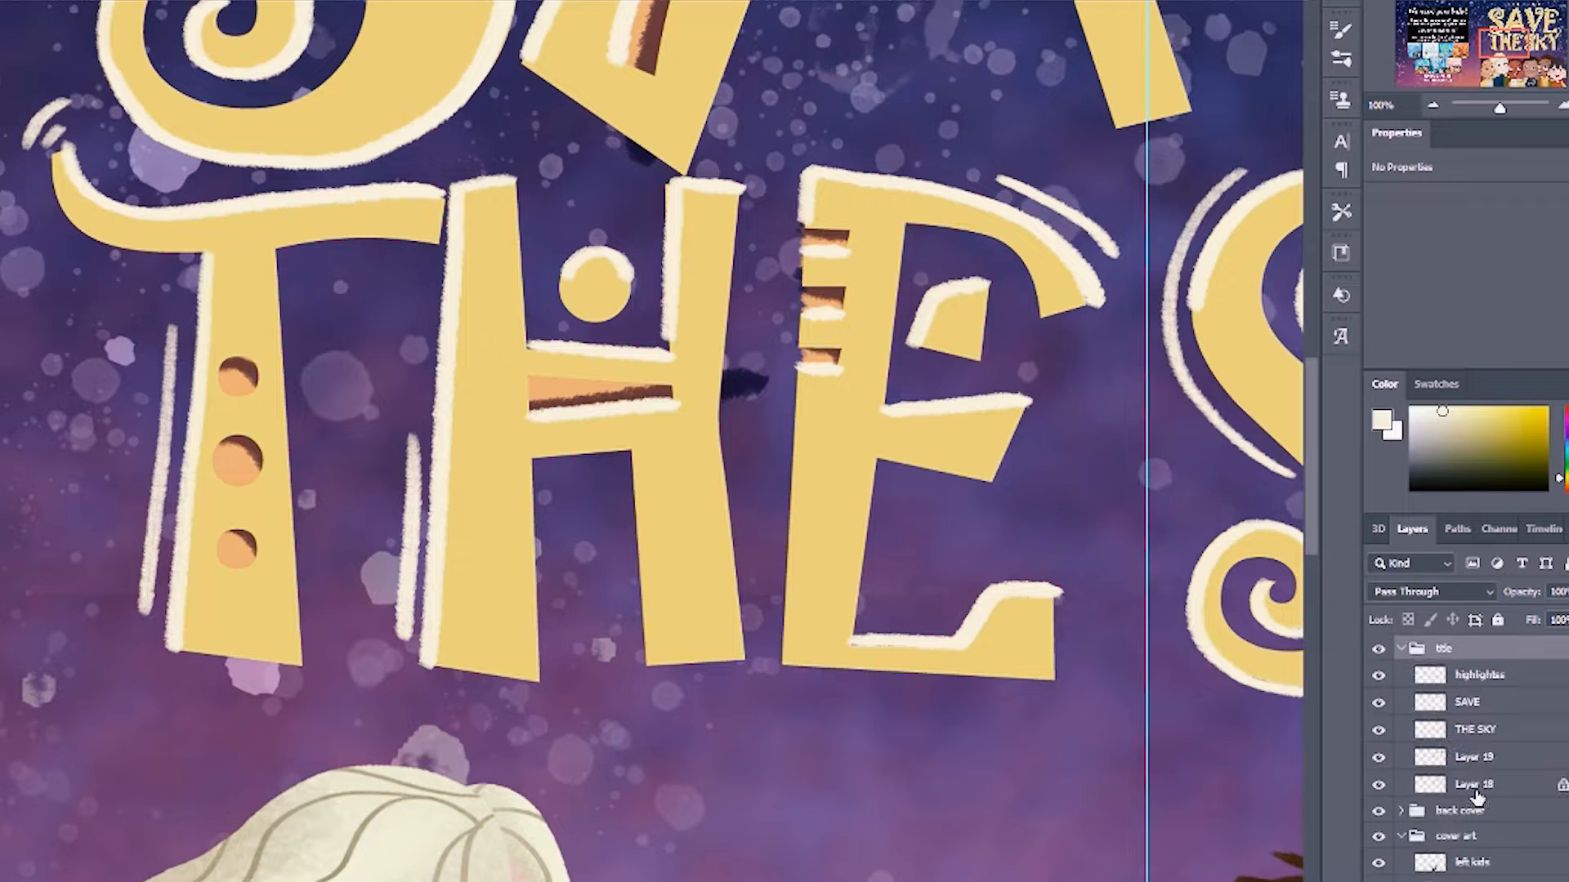
Hide and reshow the highlights, SAVE, THE SKY and shadow layers one by one to examine how the title lettering is built.
{"action": "left_click", "coordinate": [1378, 677]}
{"action": "left_click", "coordinate": [1378, 675]}
{"action": "left_click", "coordinate": [1379, 701]}
{"action": "left_click", "coordinate": [1379, 702]}
{"action": "left_click", "coordinate": [1378, 728]}
{"action": "left_click", "coordinate": [1378, 728]}
{"action": "left_click", "coordinate": [1381, 758]}
{"action": "left_click", "coordinate": [1379, 757]}
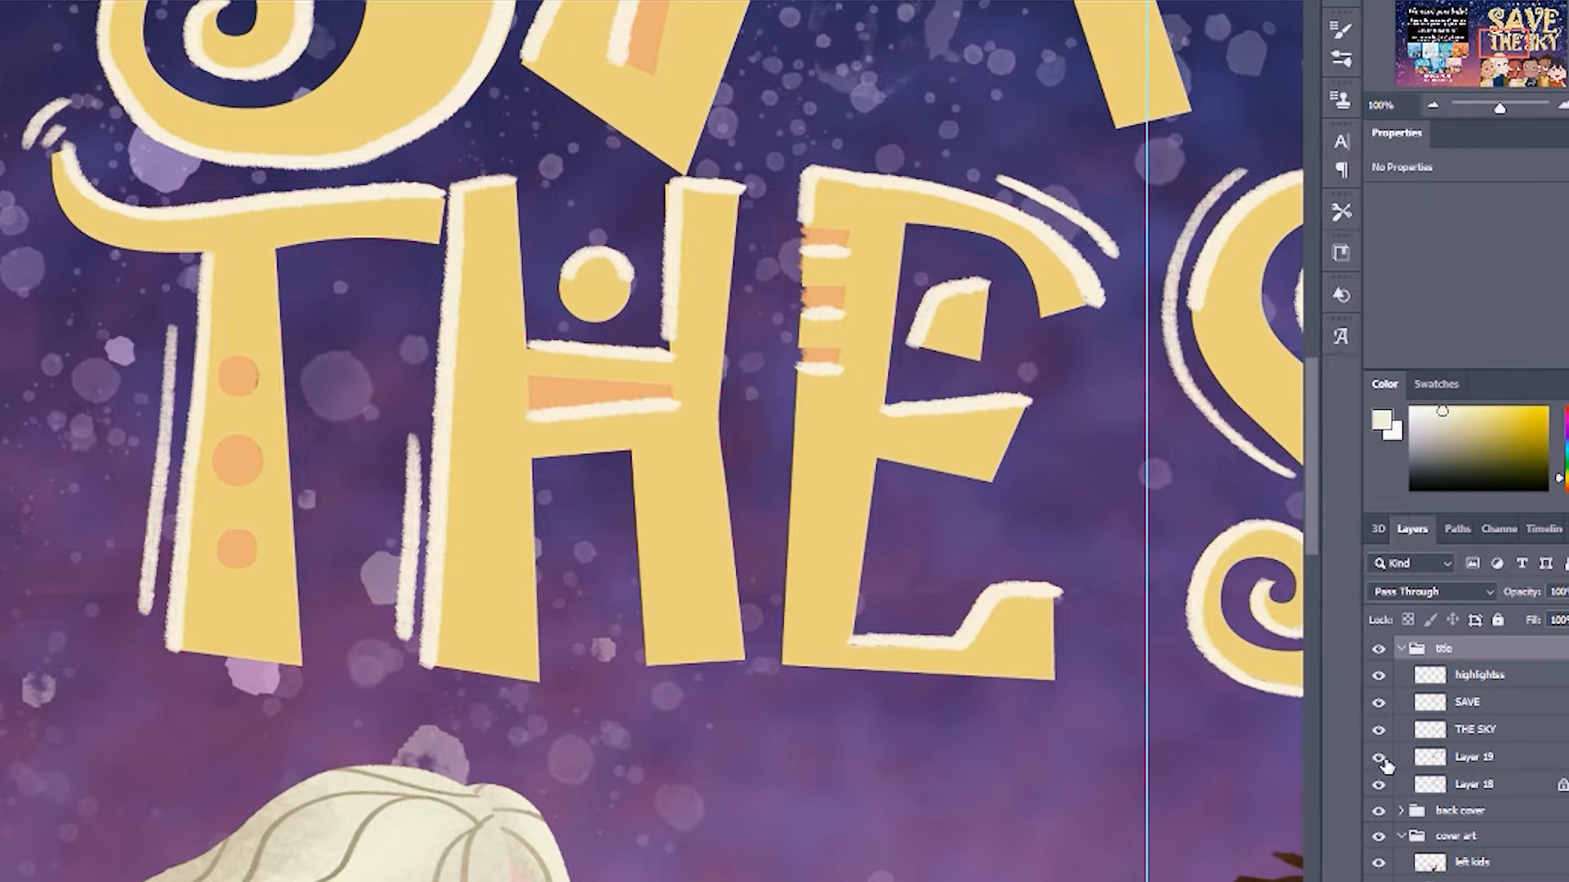
{"action": "left_click", "coordinate": [1471, 757]}
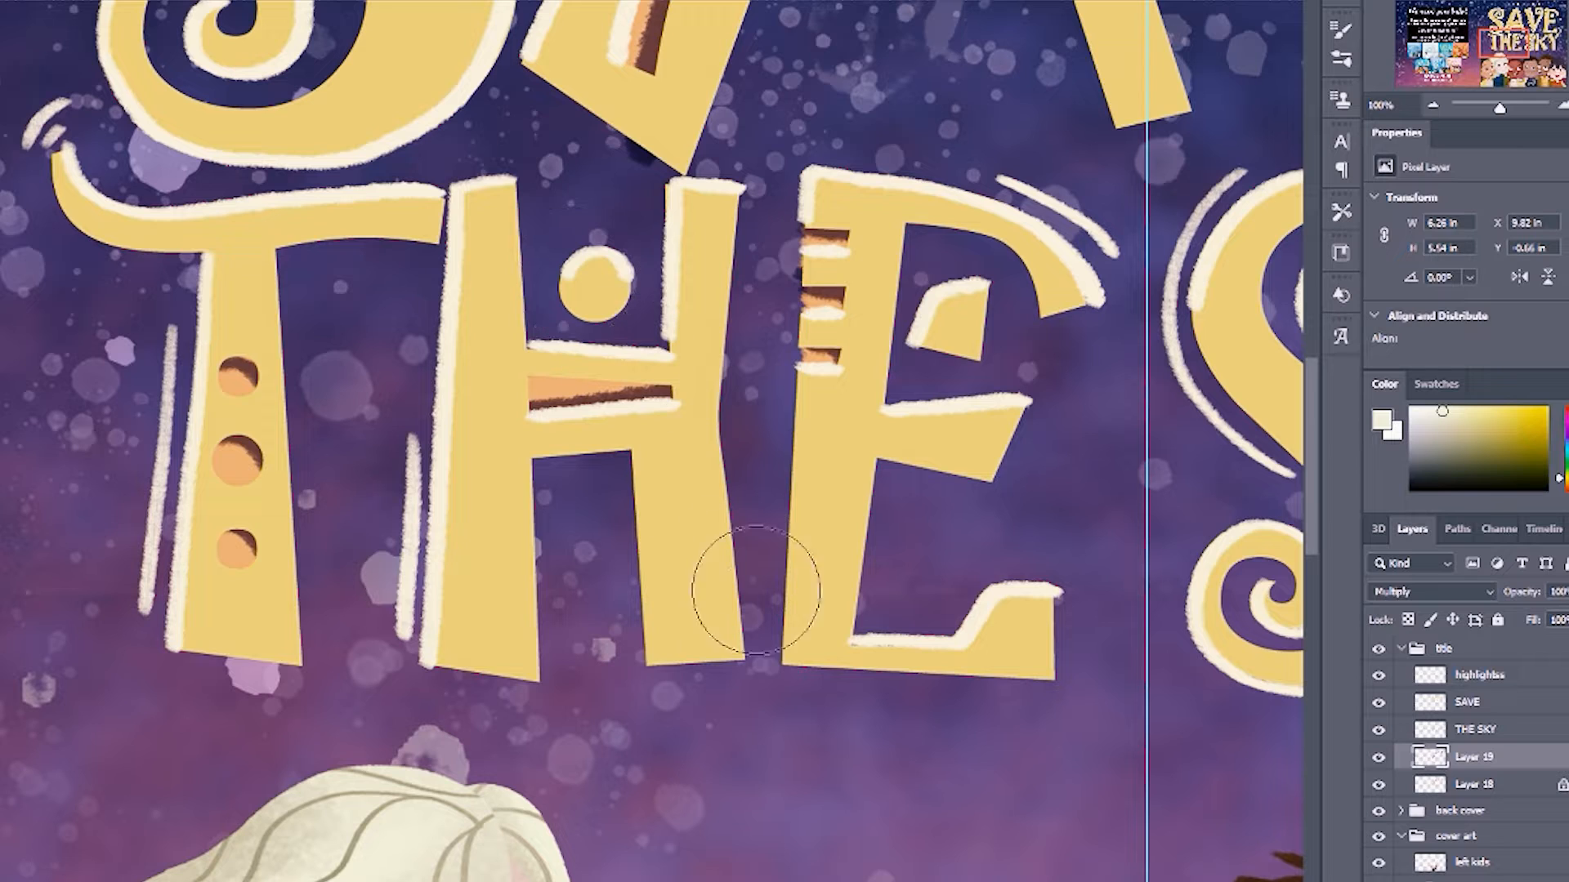
{"action": "key", "text": "ctrl+minus"}
{"action": "key", "text": "ctrl+minus"}
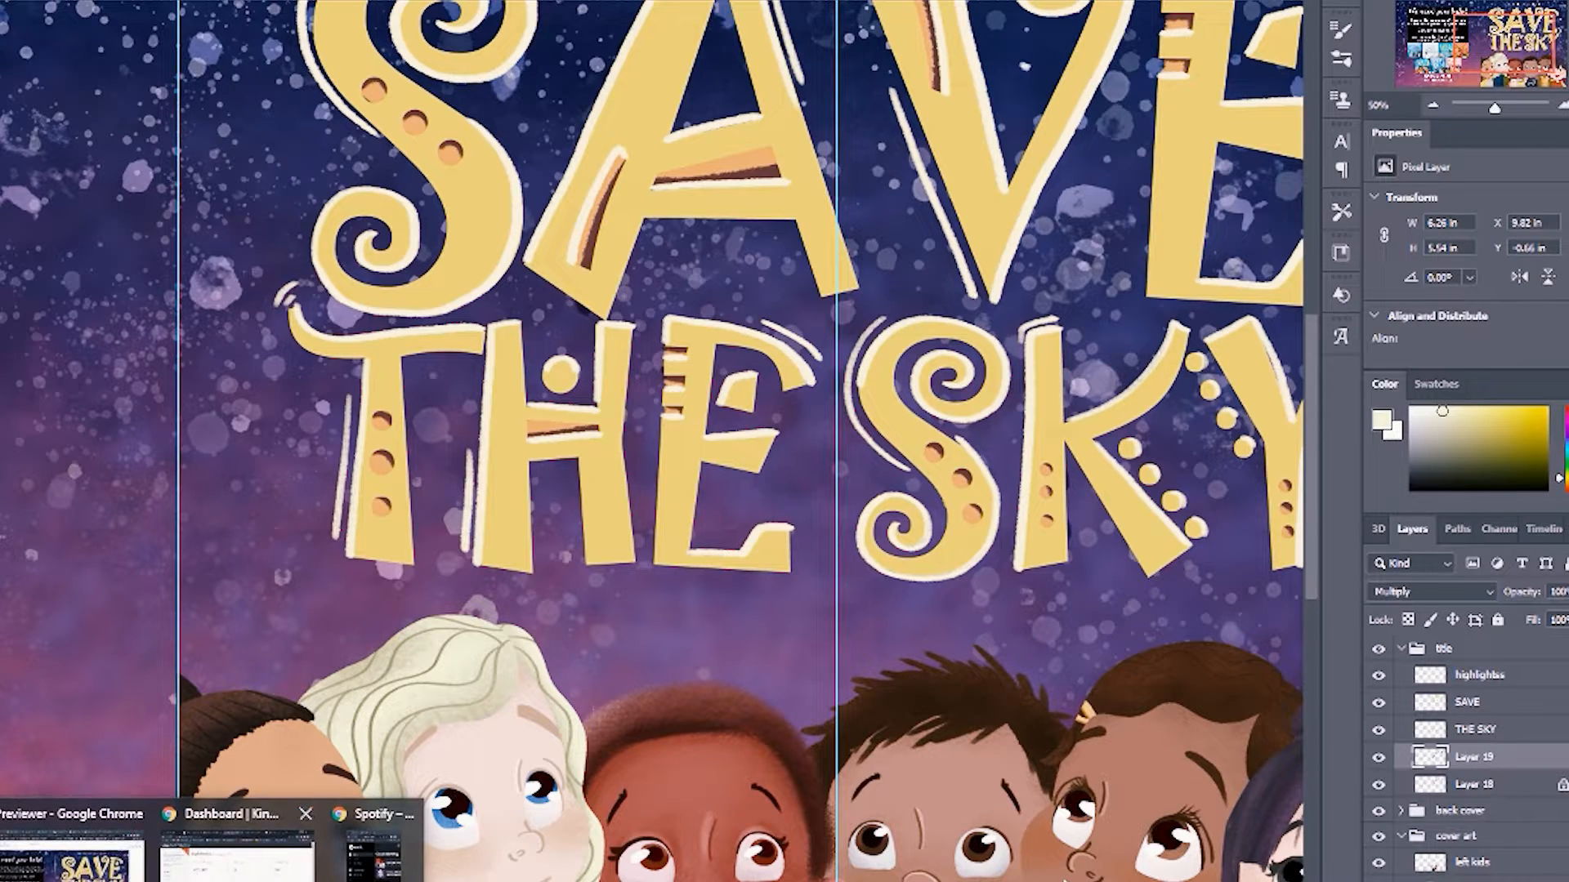
Switch back to the KDP print previewer and go through the interior spreads up to pages 30-31, checking them against the guides.
{"action": "left_click", "coordinate": [88, 865]}
{"action": "left_click", "coordinate": [1449, 401]}
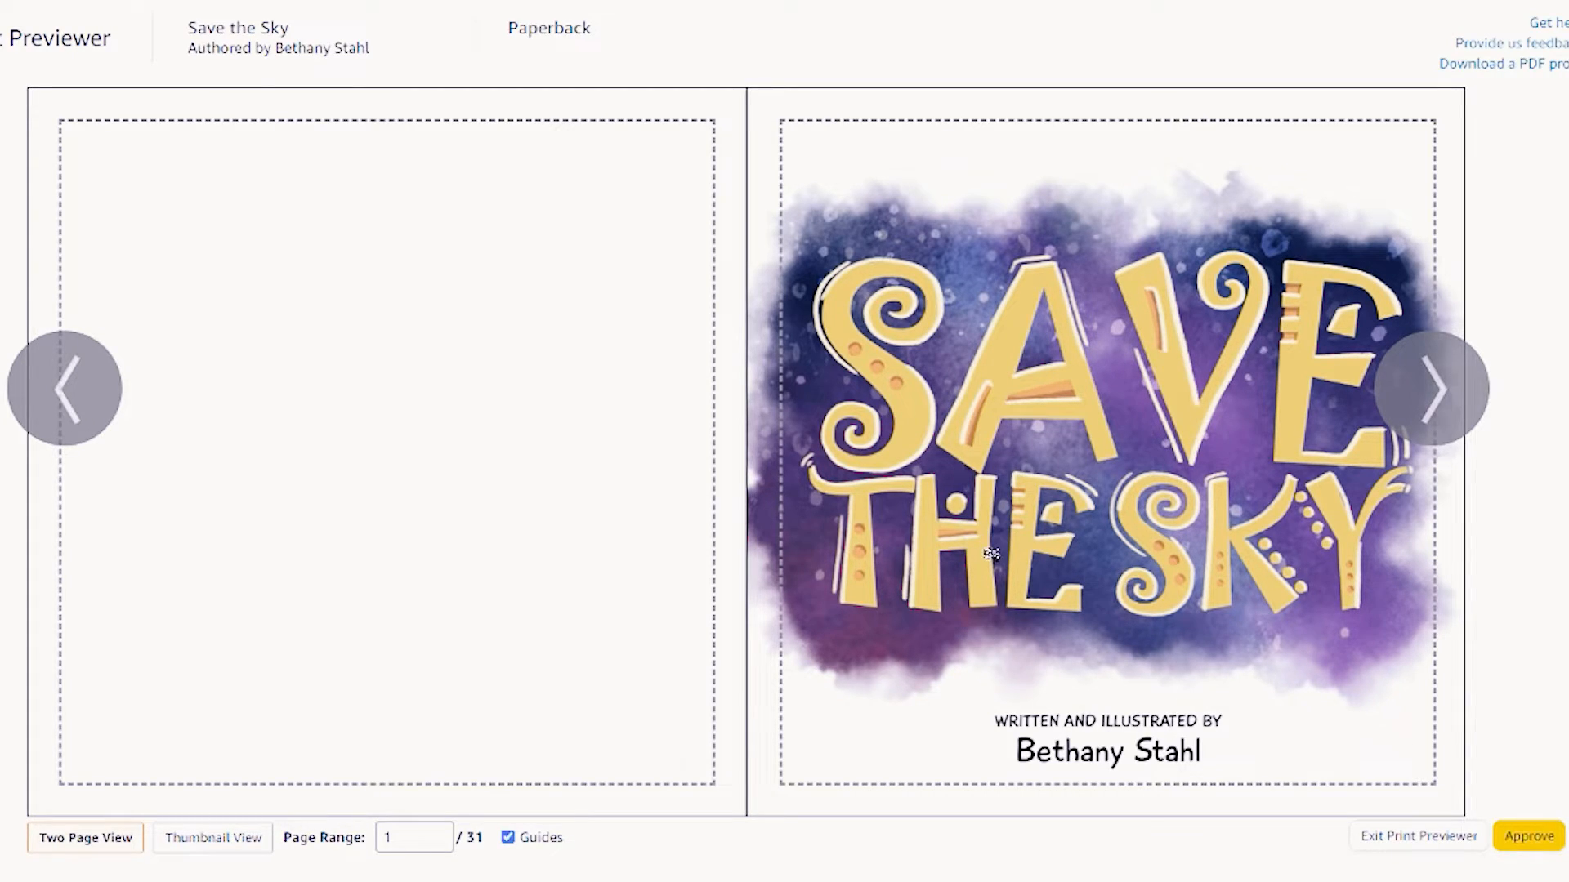
{"action": "mouse_move", "coordinate": [991, 554]}
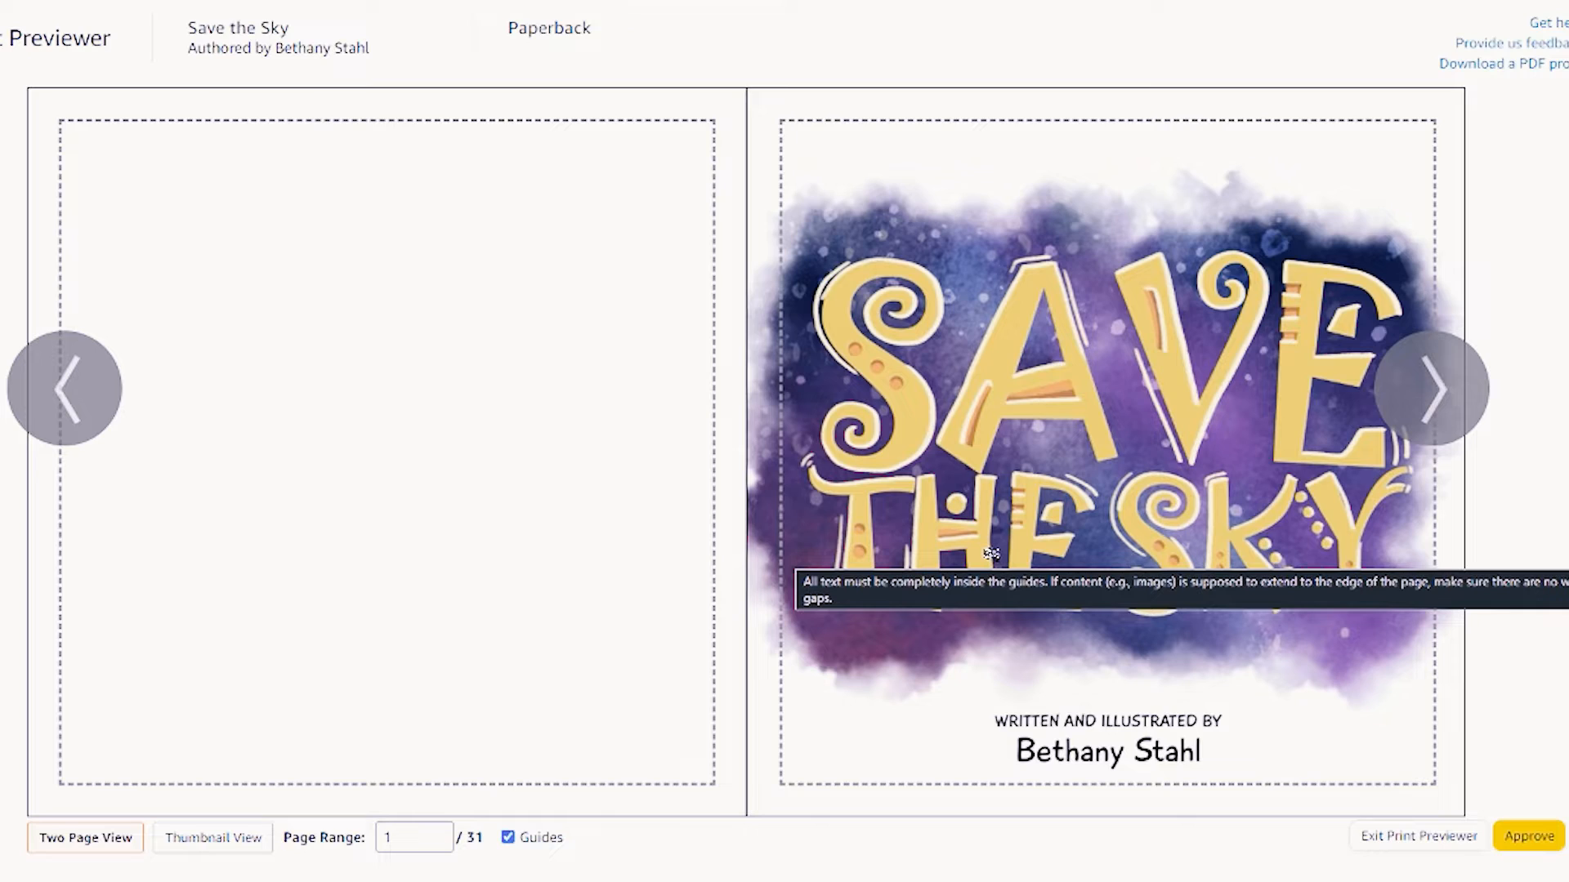
{"action": "left_click", "coordinate": [1418, 372]}
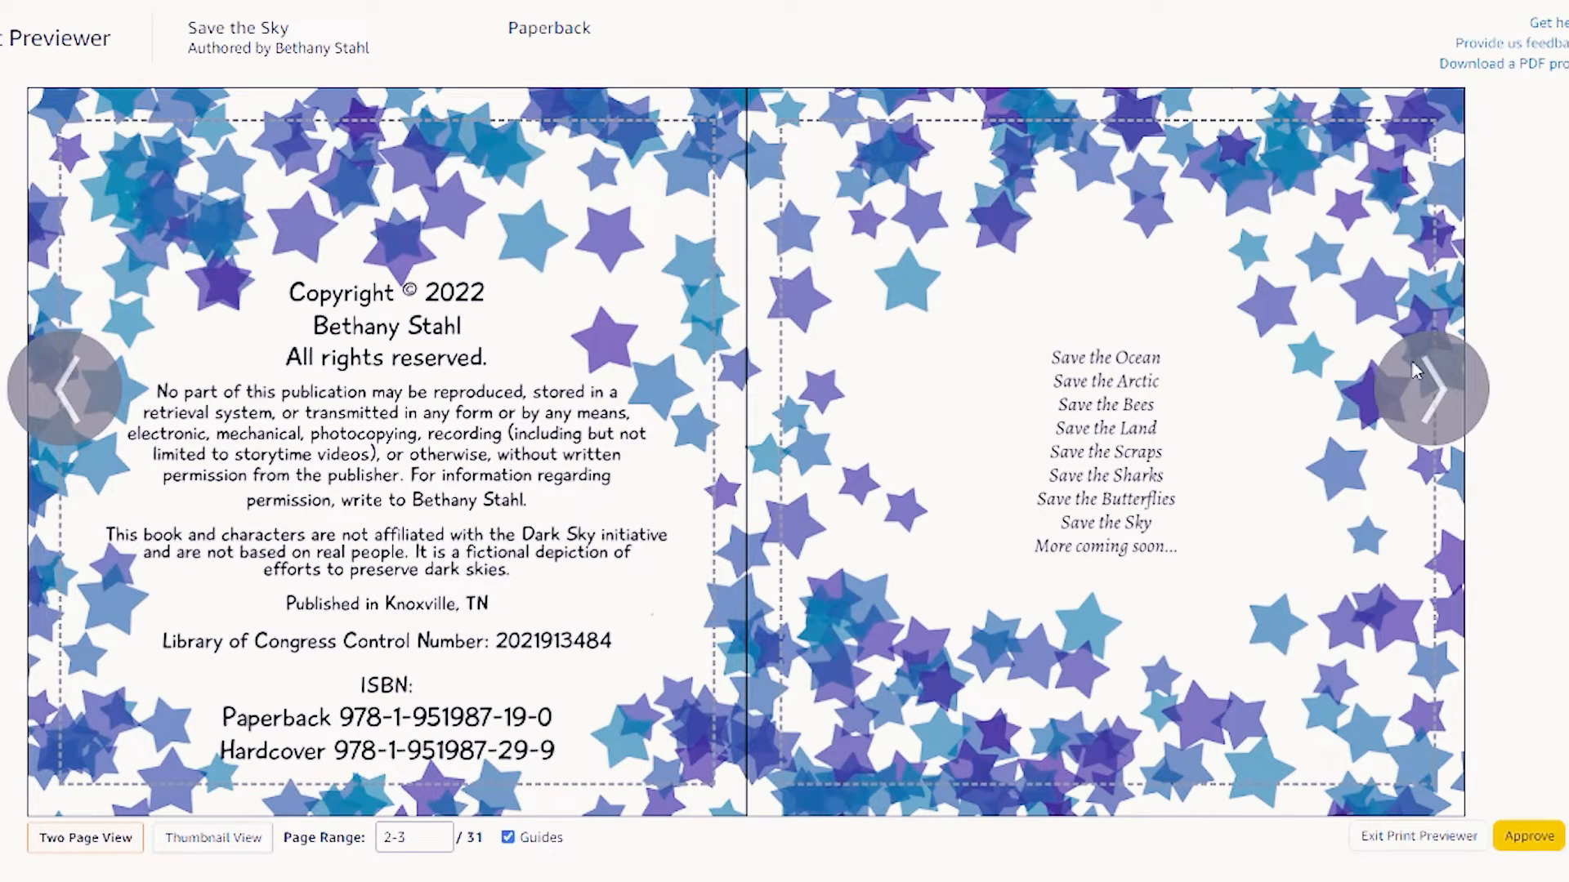
{"action": "left_click", "coordinate": [1418, 372]}
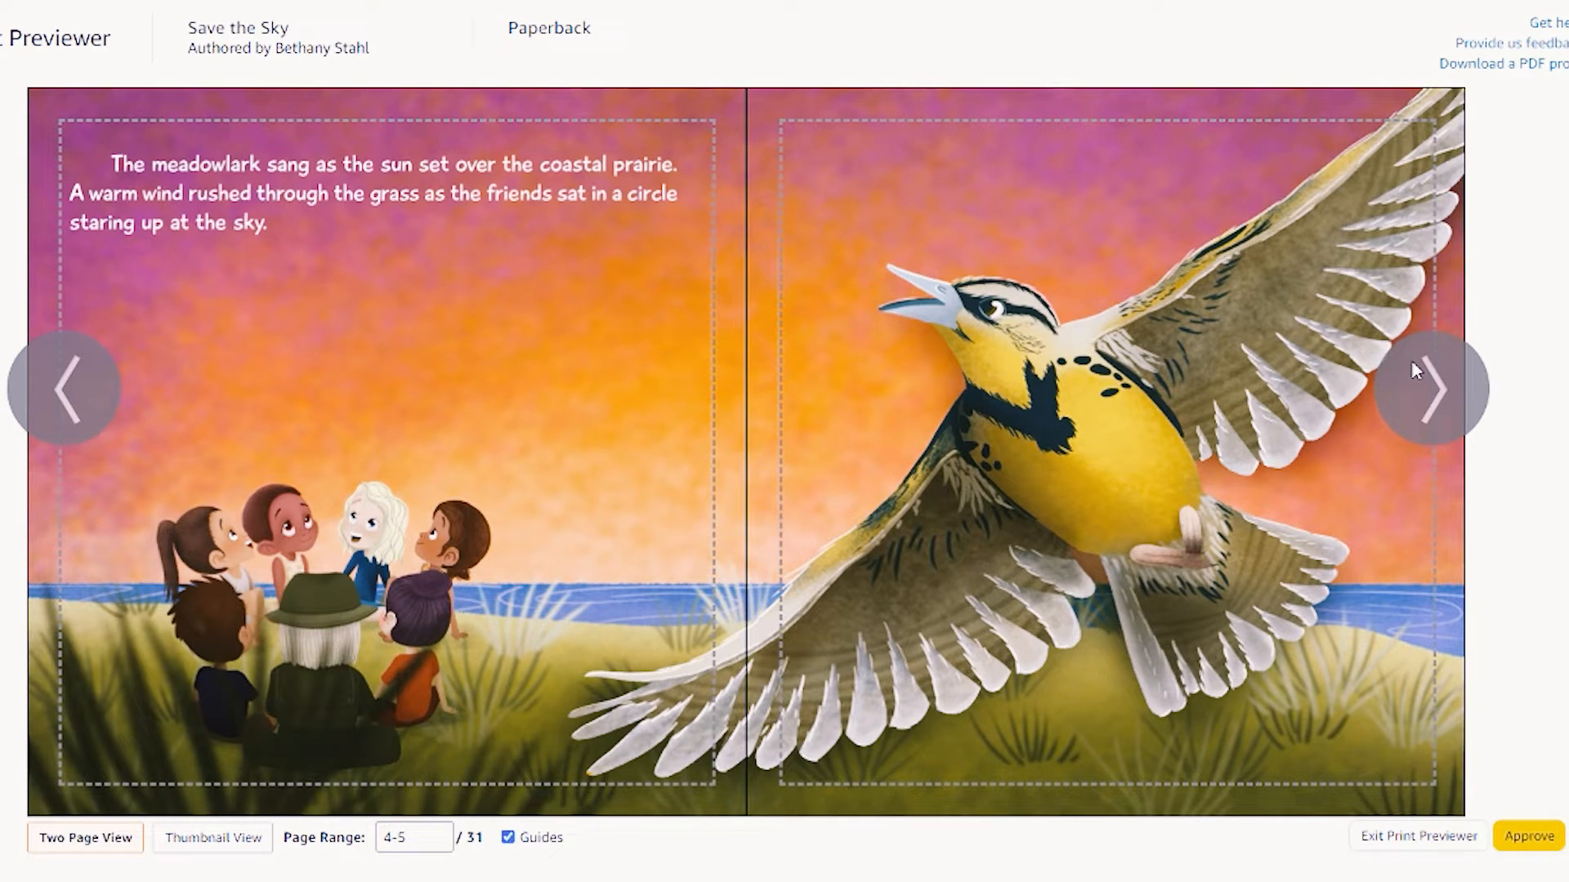
{"action": "left_click", "coordinate": [1417, 373]}
{"action": "left_click", "coordinate": [1418, 372]}
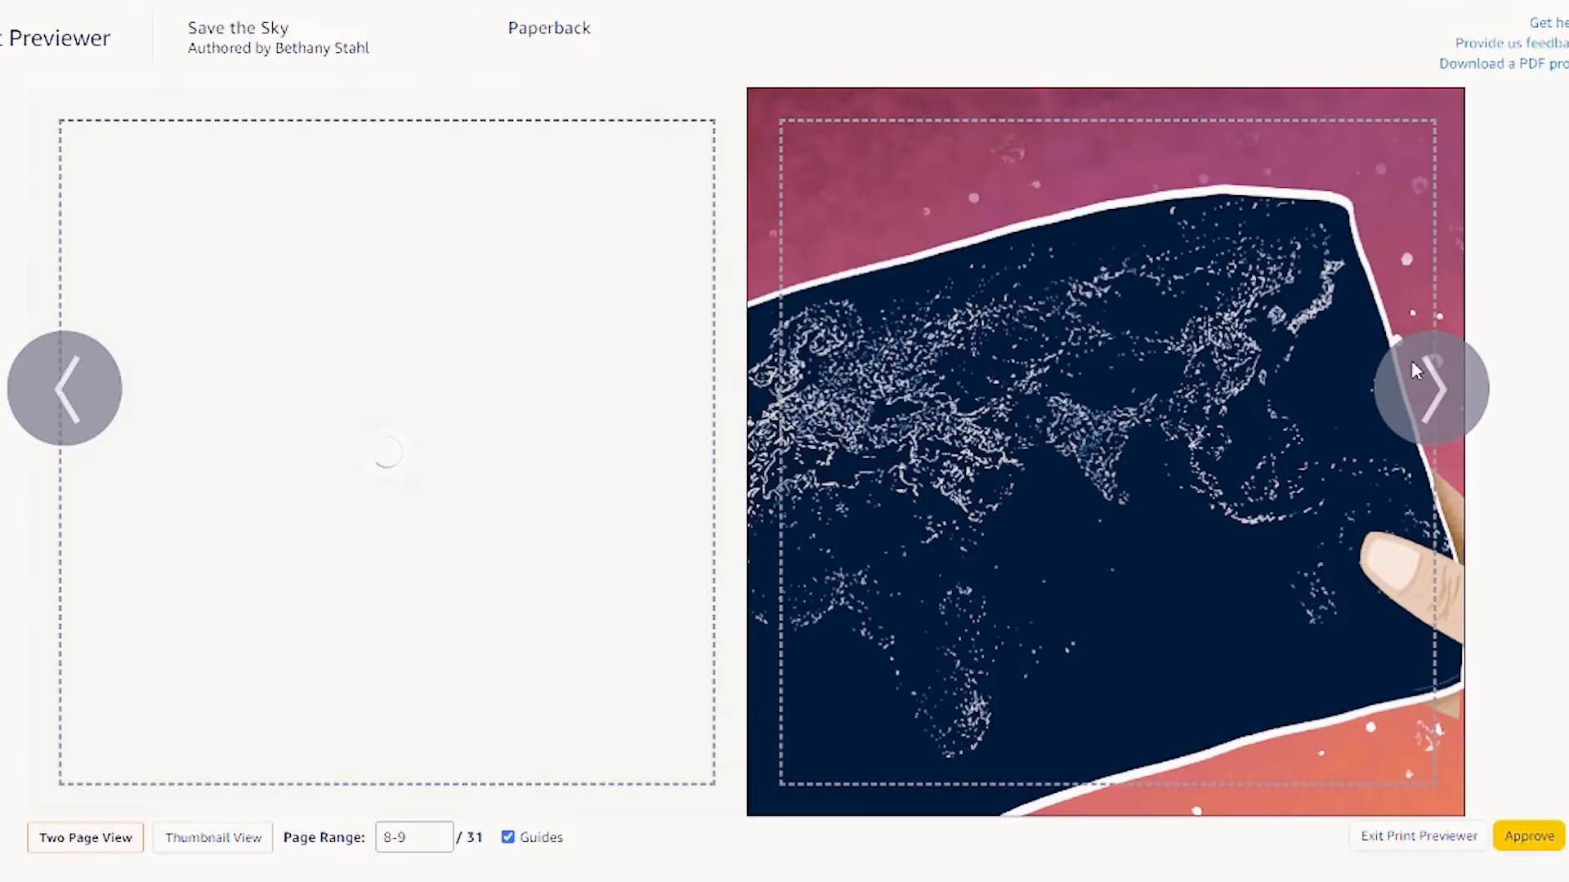
{"action": "left_click", "coordinate": [1417, 372]}
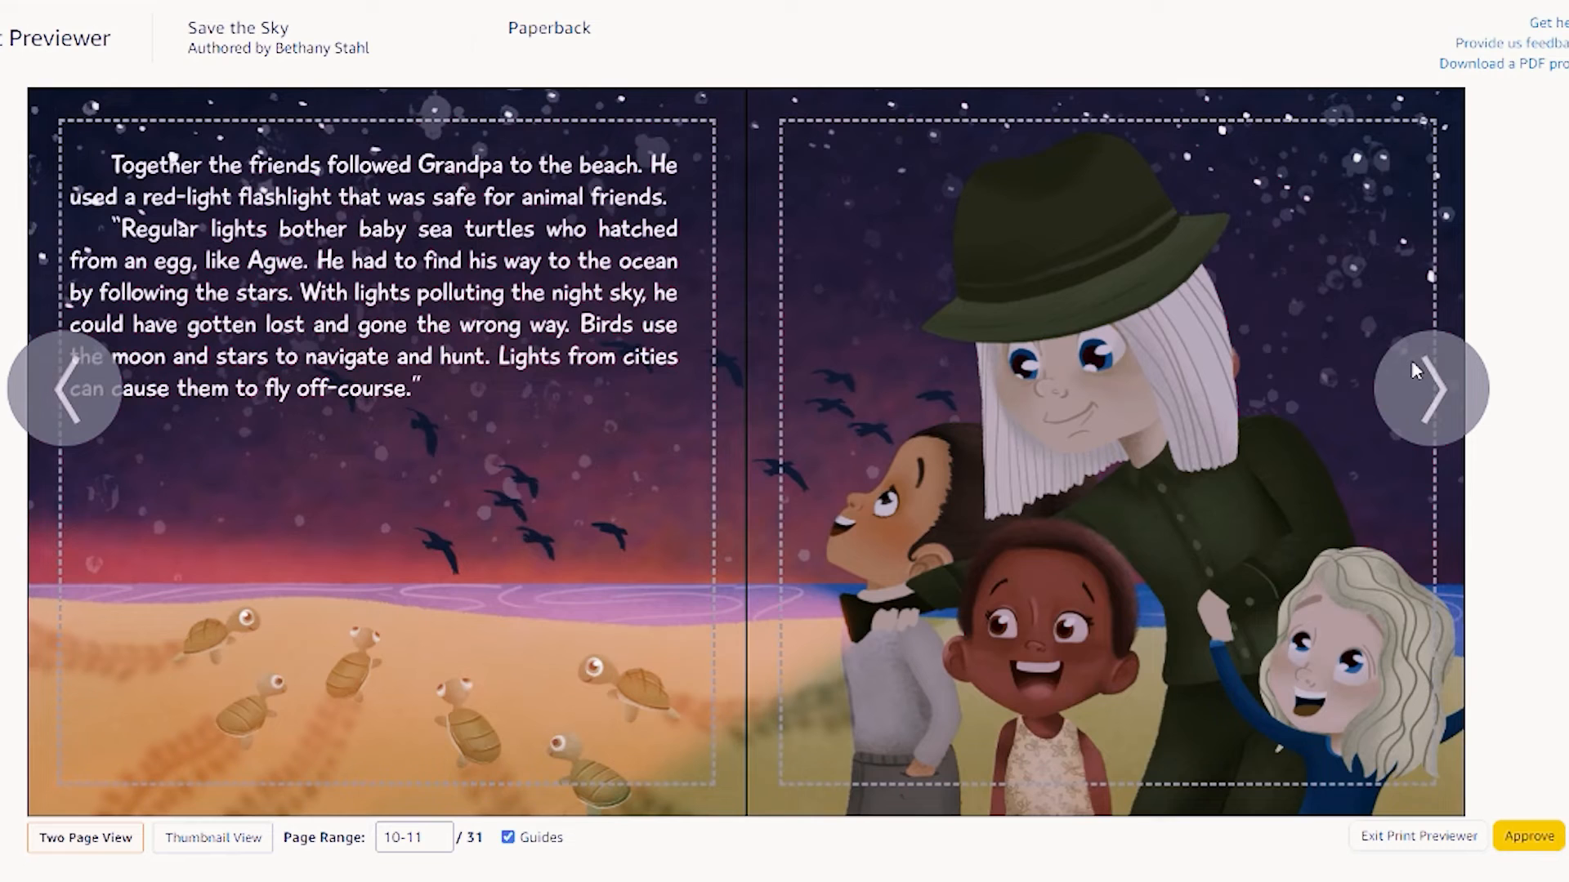
{"action": "left_click", "coordinate": [1418, 372]}
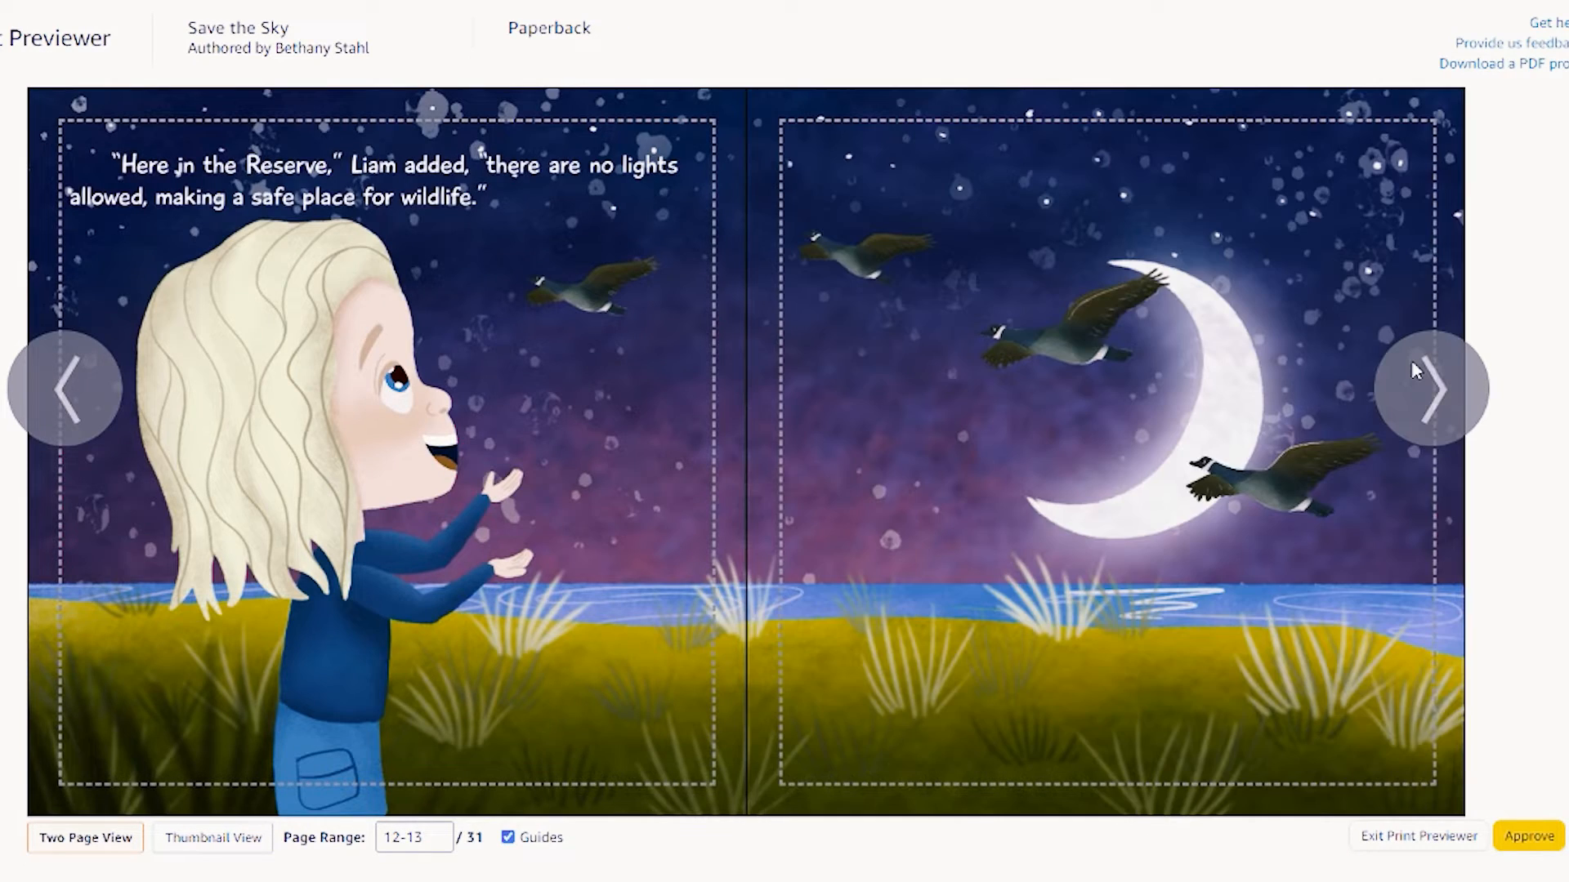
{"action": "left_click", "coordinate": [1418, 373]}
{"action": "left_click", "coordinate": [1418, 373]}
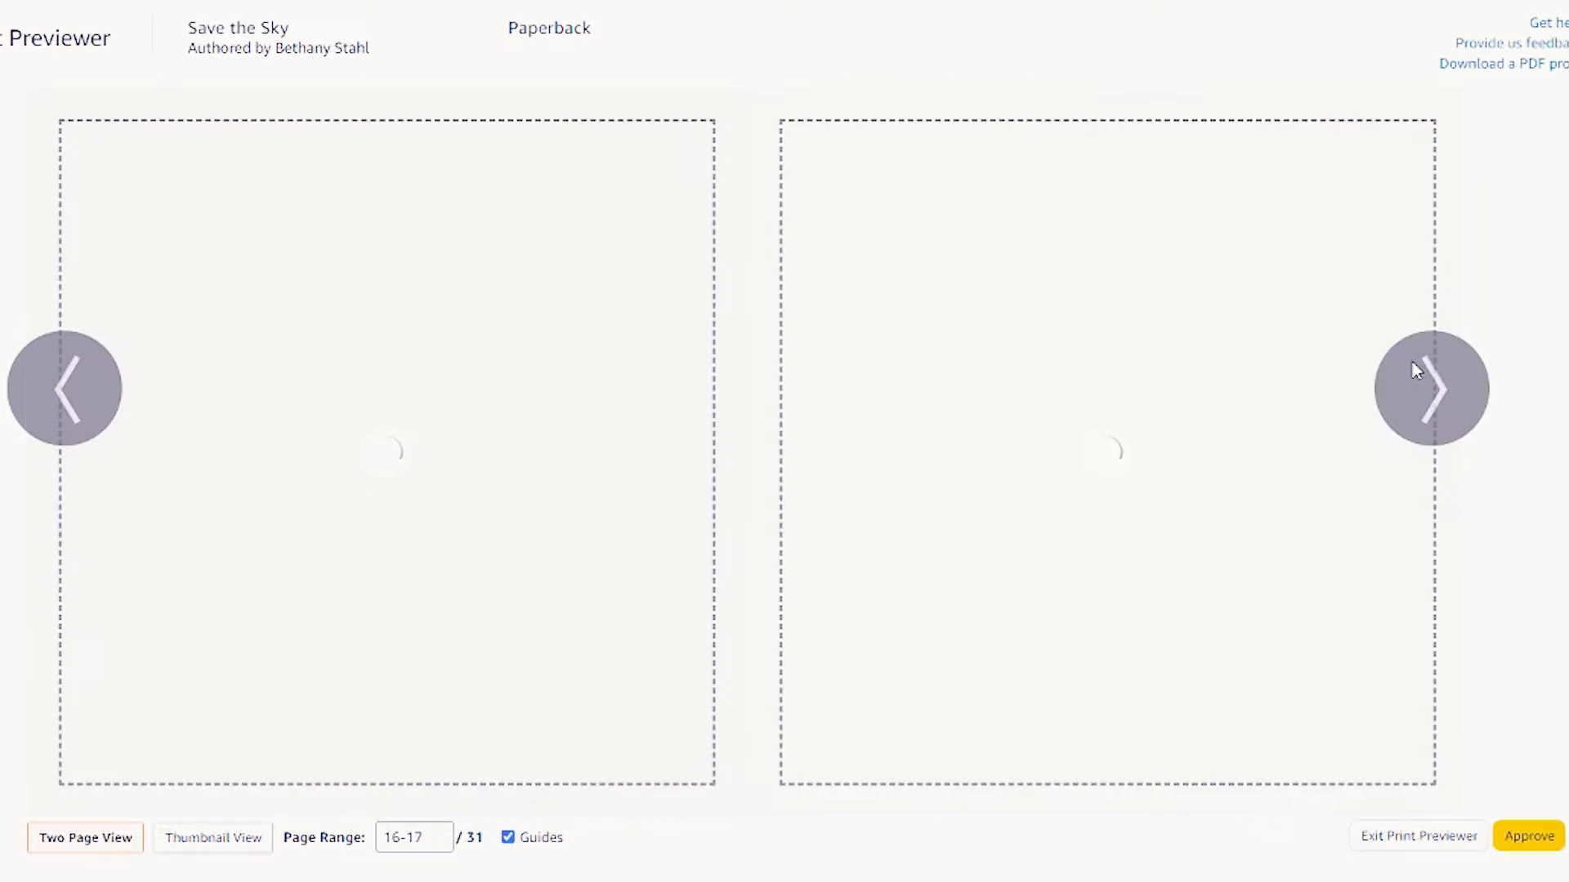
{"action": "left_click", "coordinate": [1418, 373]}
{"action": "left_click", "coordinate": [1417, 373]}
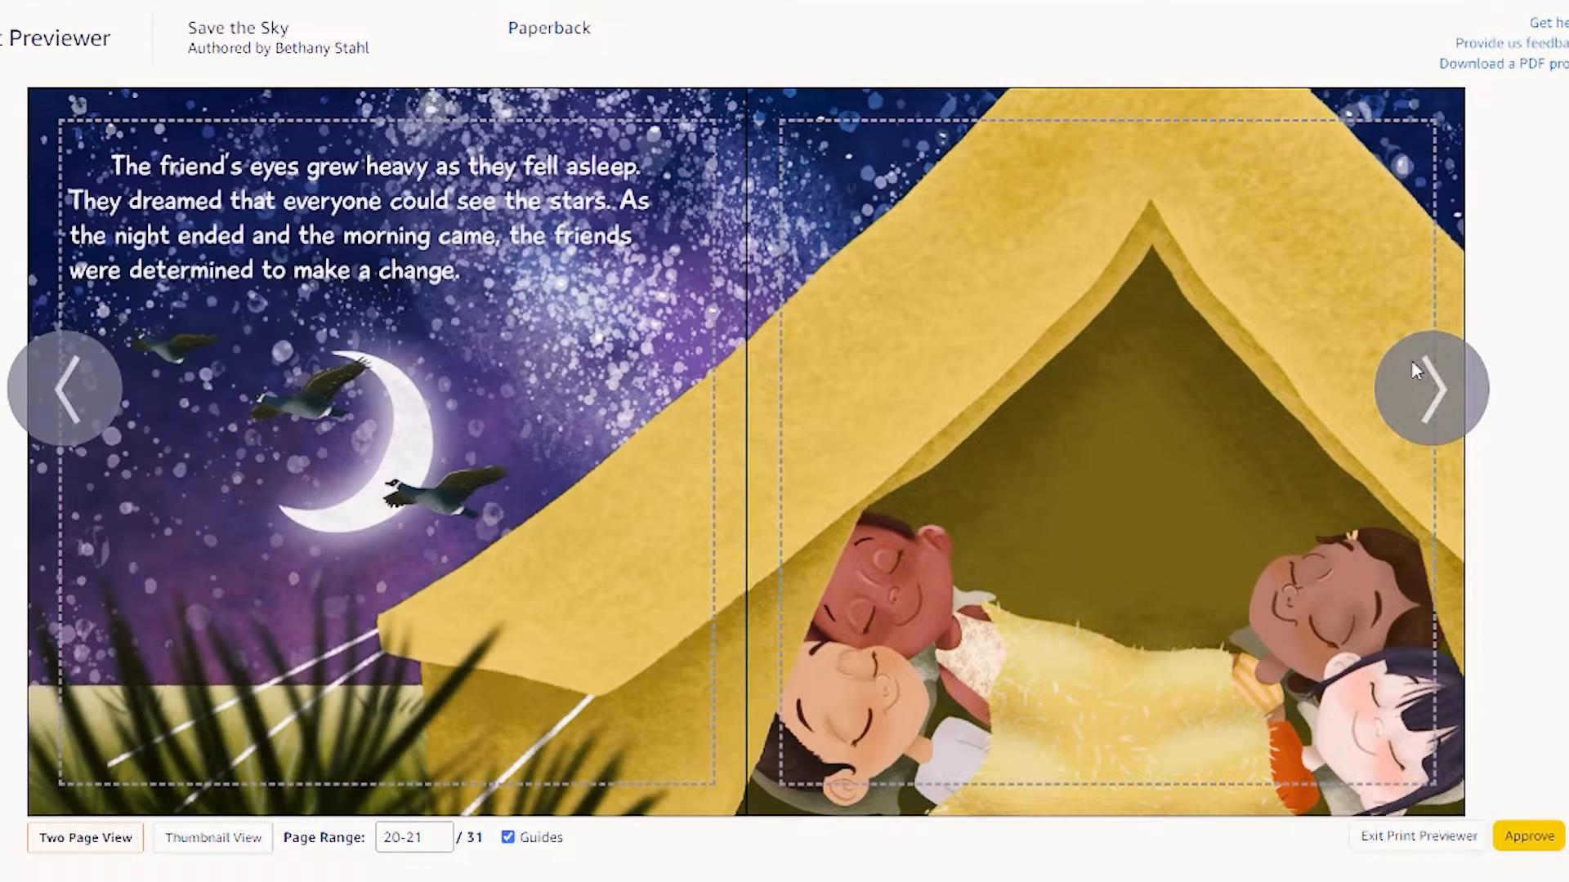
{"action": "left_click", "coordinate": [1417, 372]}
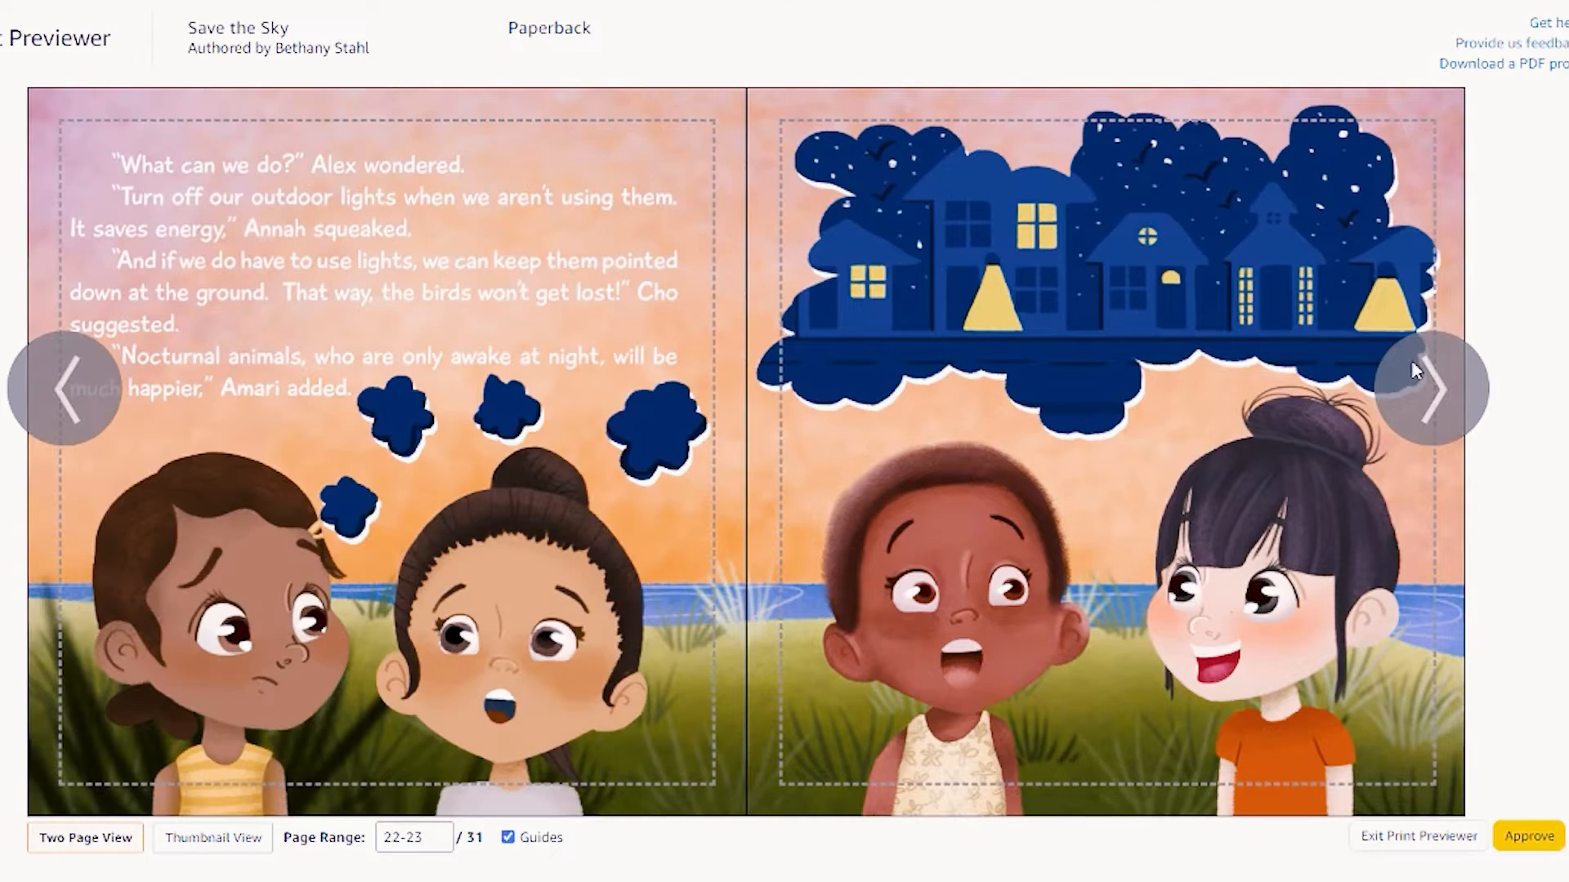
{"action": "left_click", "coordinate": [1418, 373]}
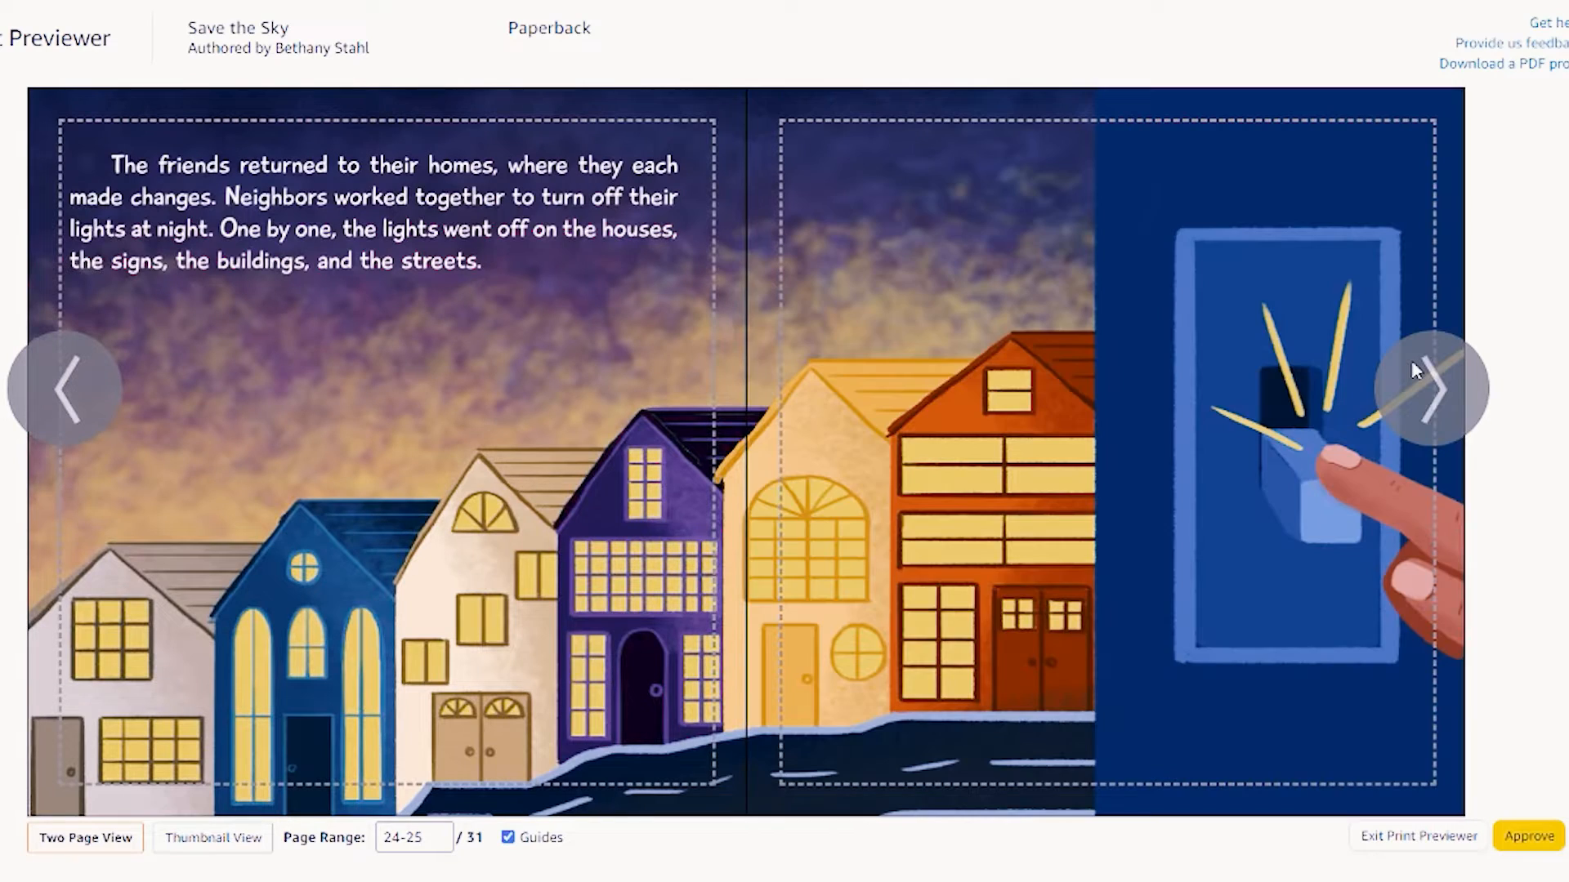
{"action": "left_click", "coordinate": [1418, 373]}
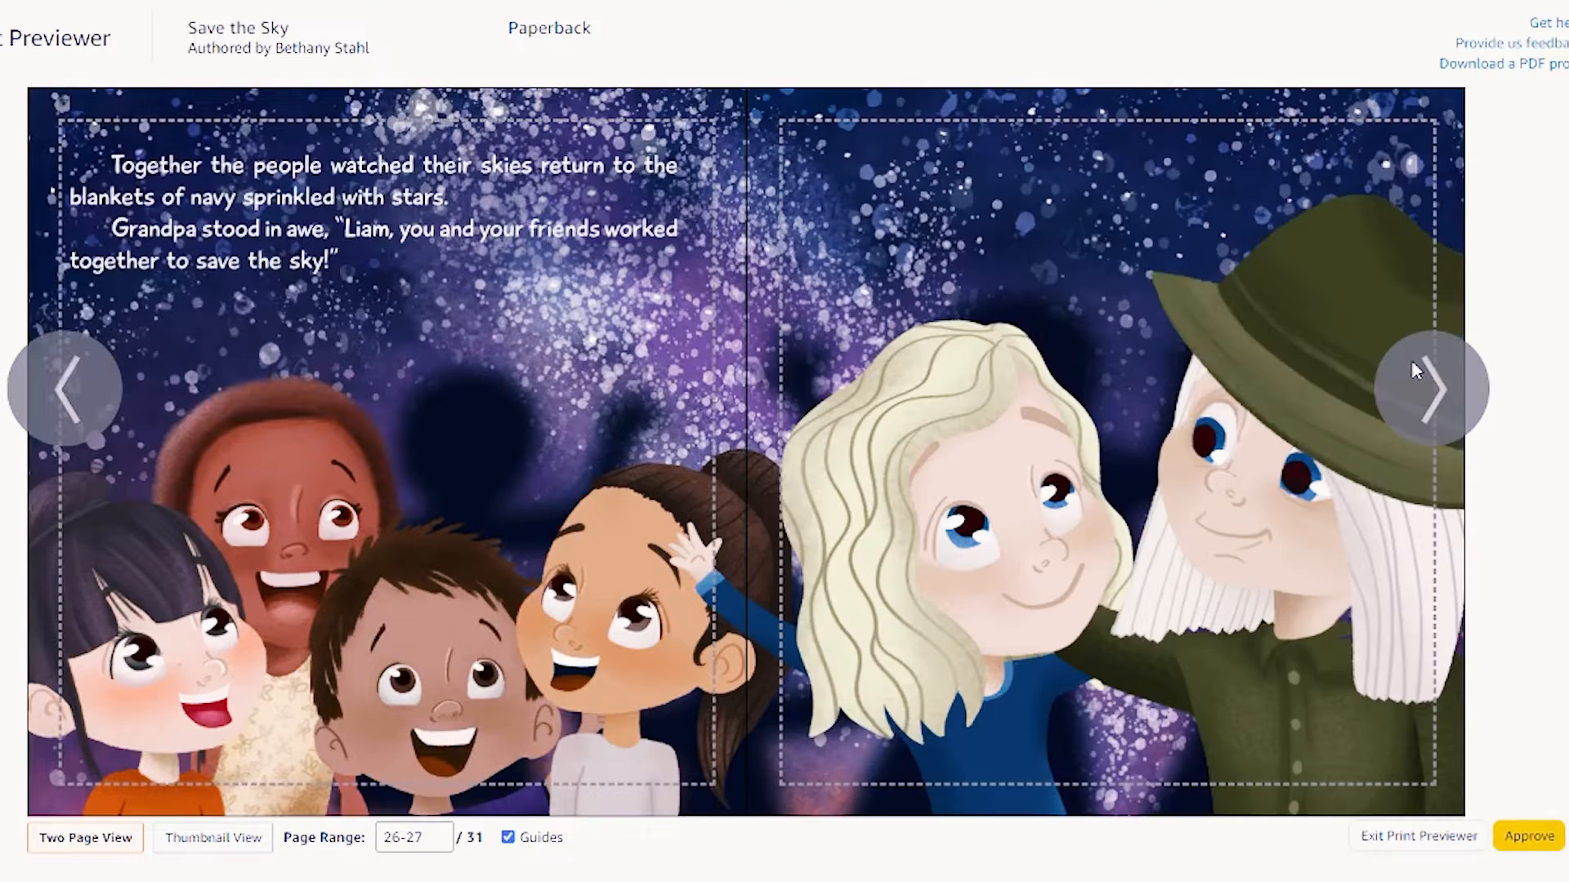
{"action": "left_click", "coordinate": [1417, 373]}
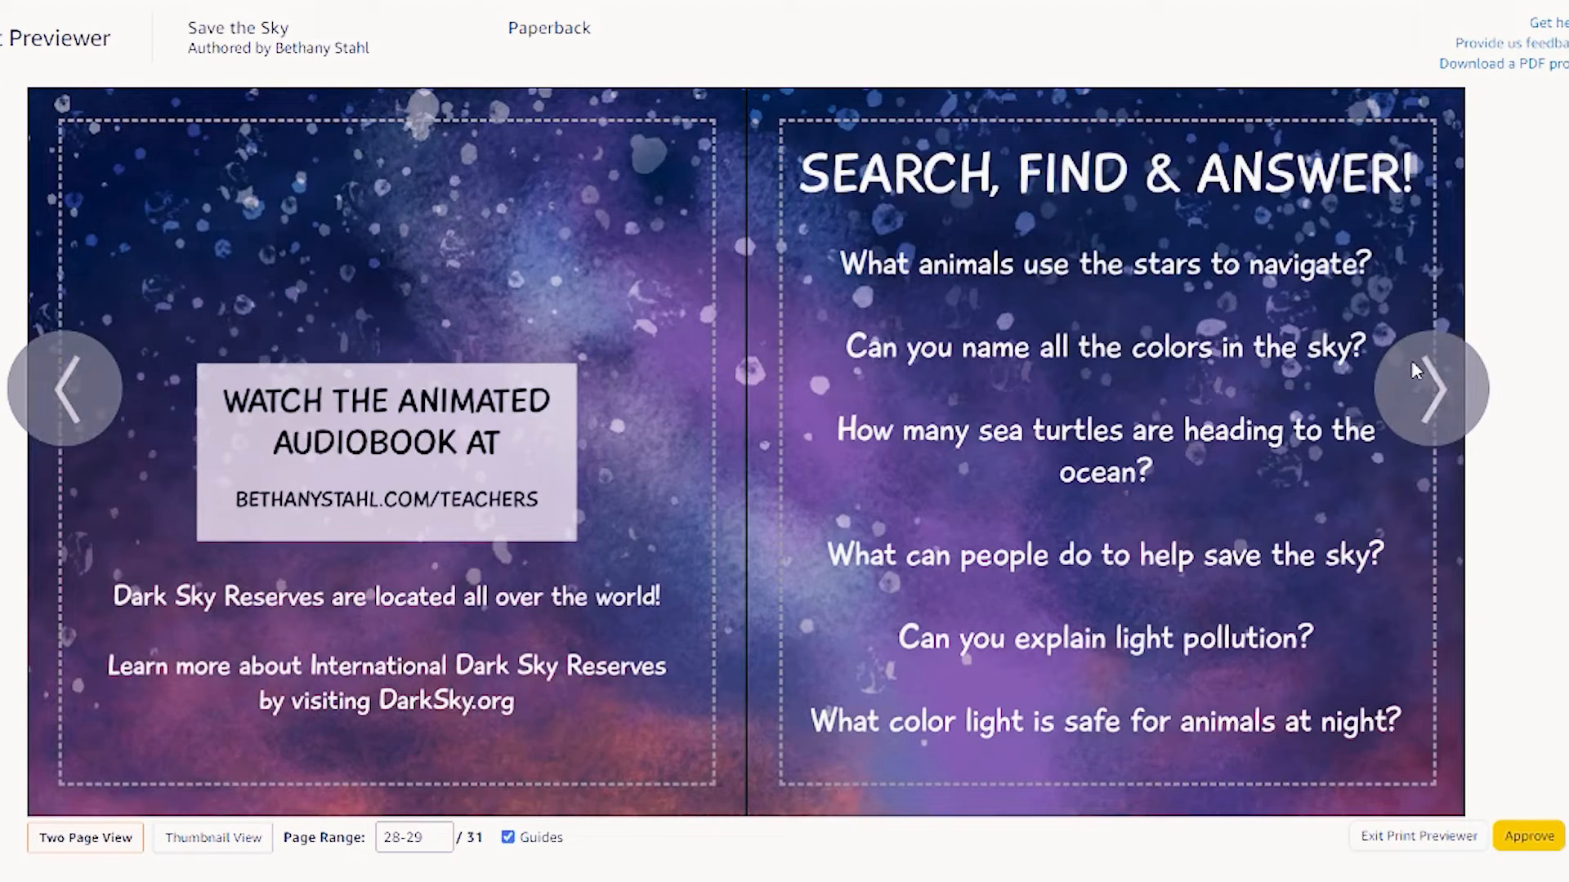
{"action": "left_click", "coordinate": [1418, 373]}
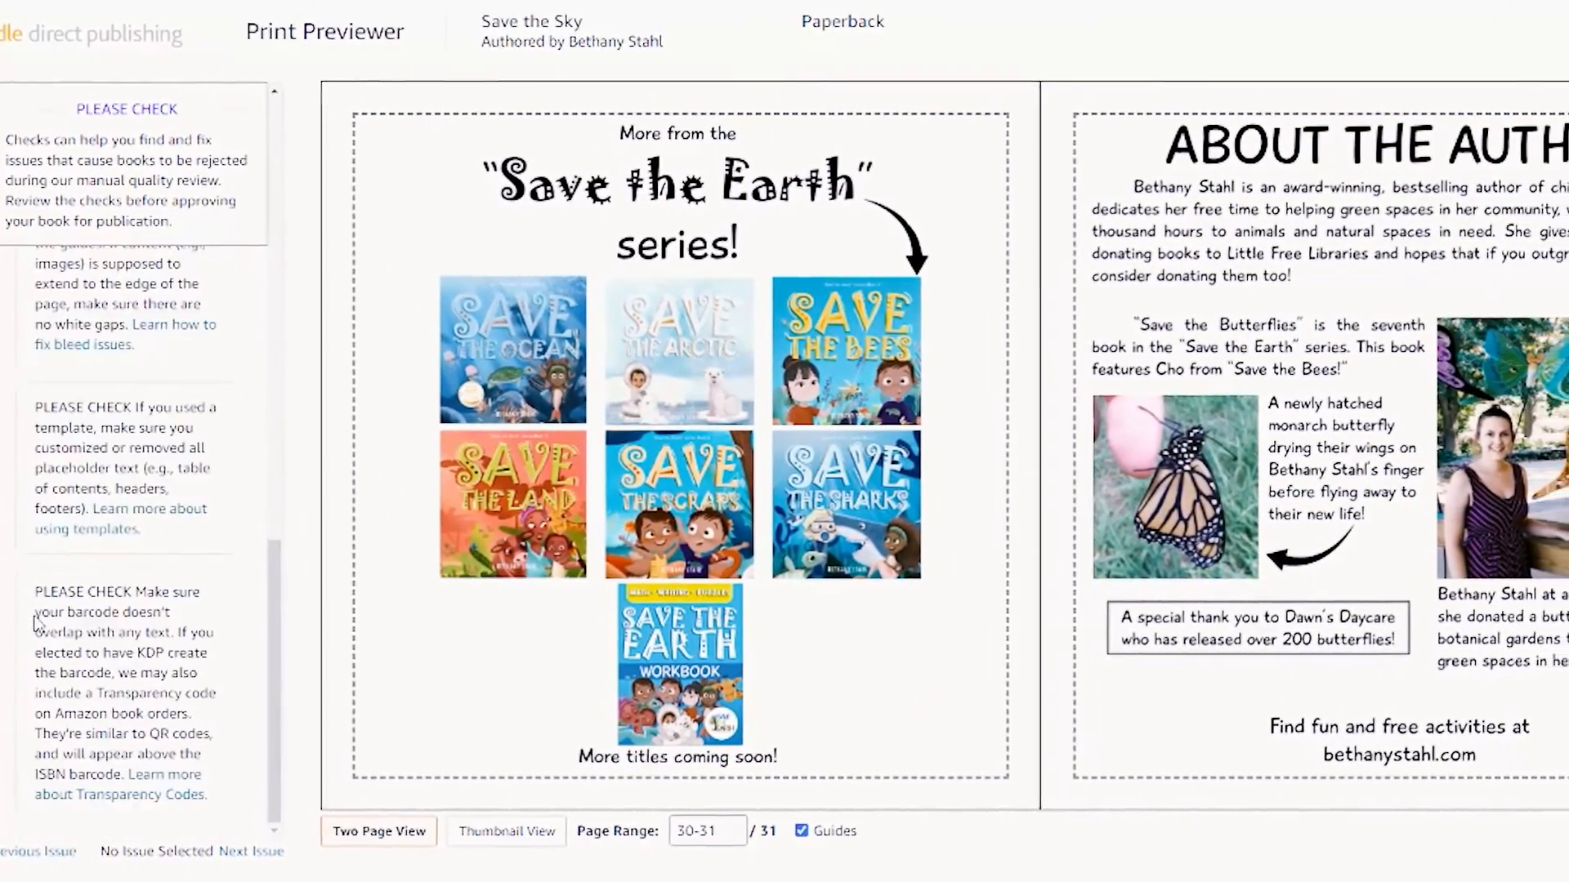
Review the list of print checks, exit the print previewer and look over the manuscript and cover sections of the content page.
{"action": "scroll", "coordinate": [174, 718], "scroll_direction": "up", "scroll_amount": 4}
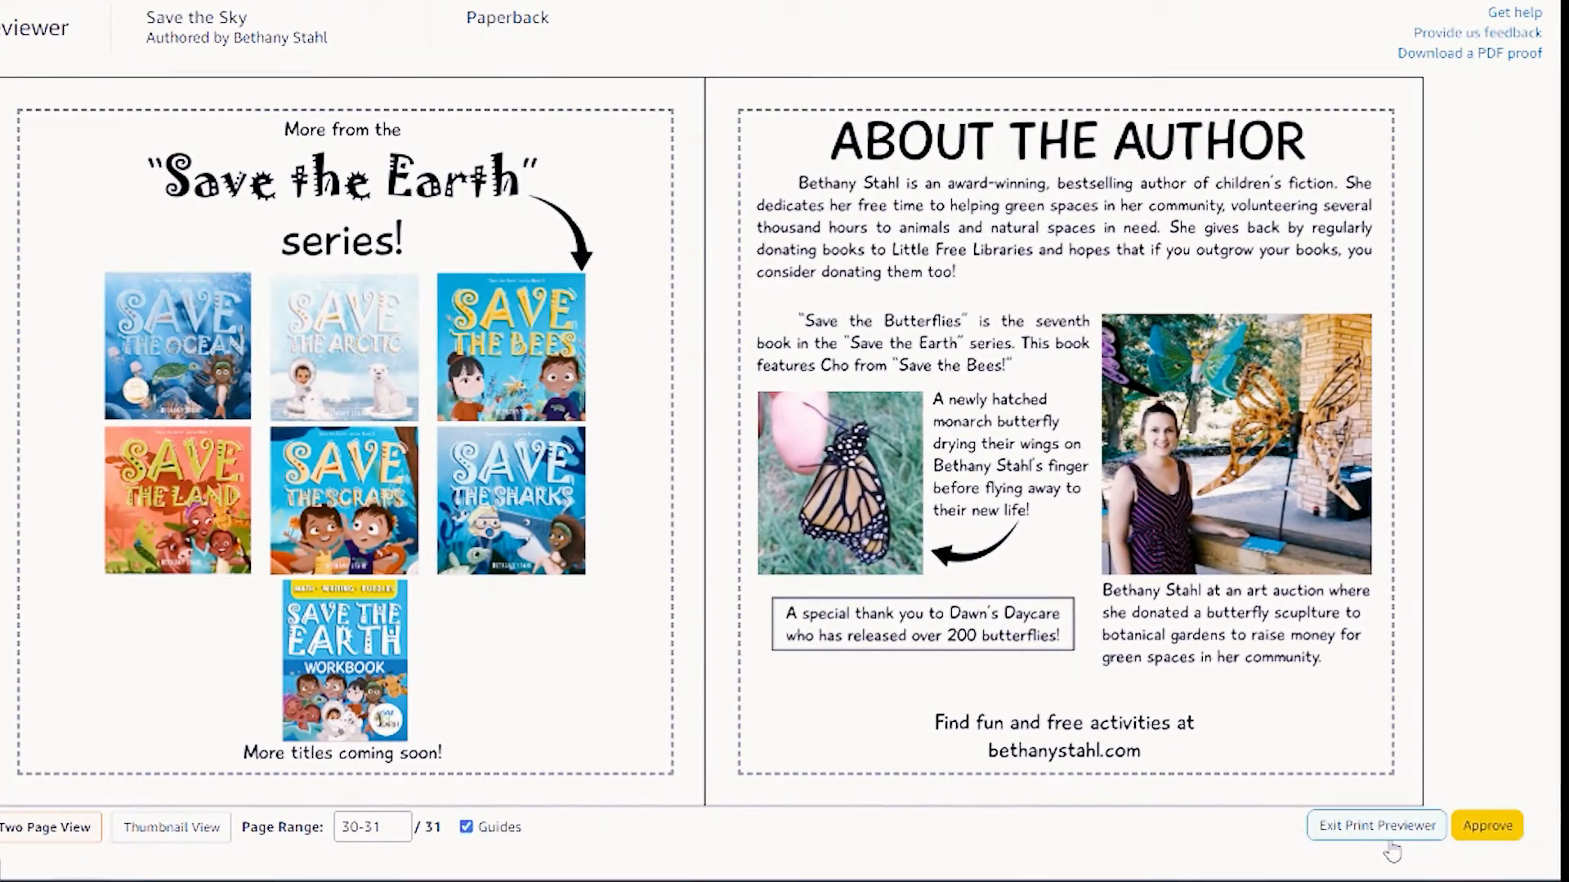
{"action": "left_click", "coordinate": [1487, 826]}
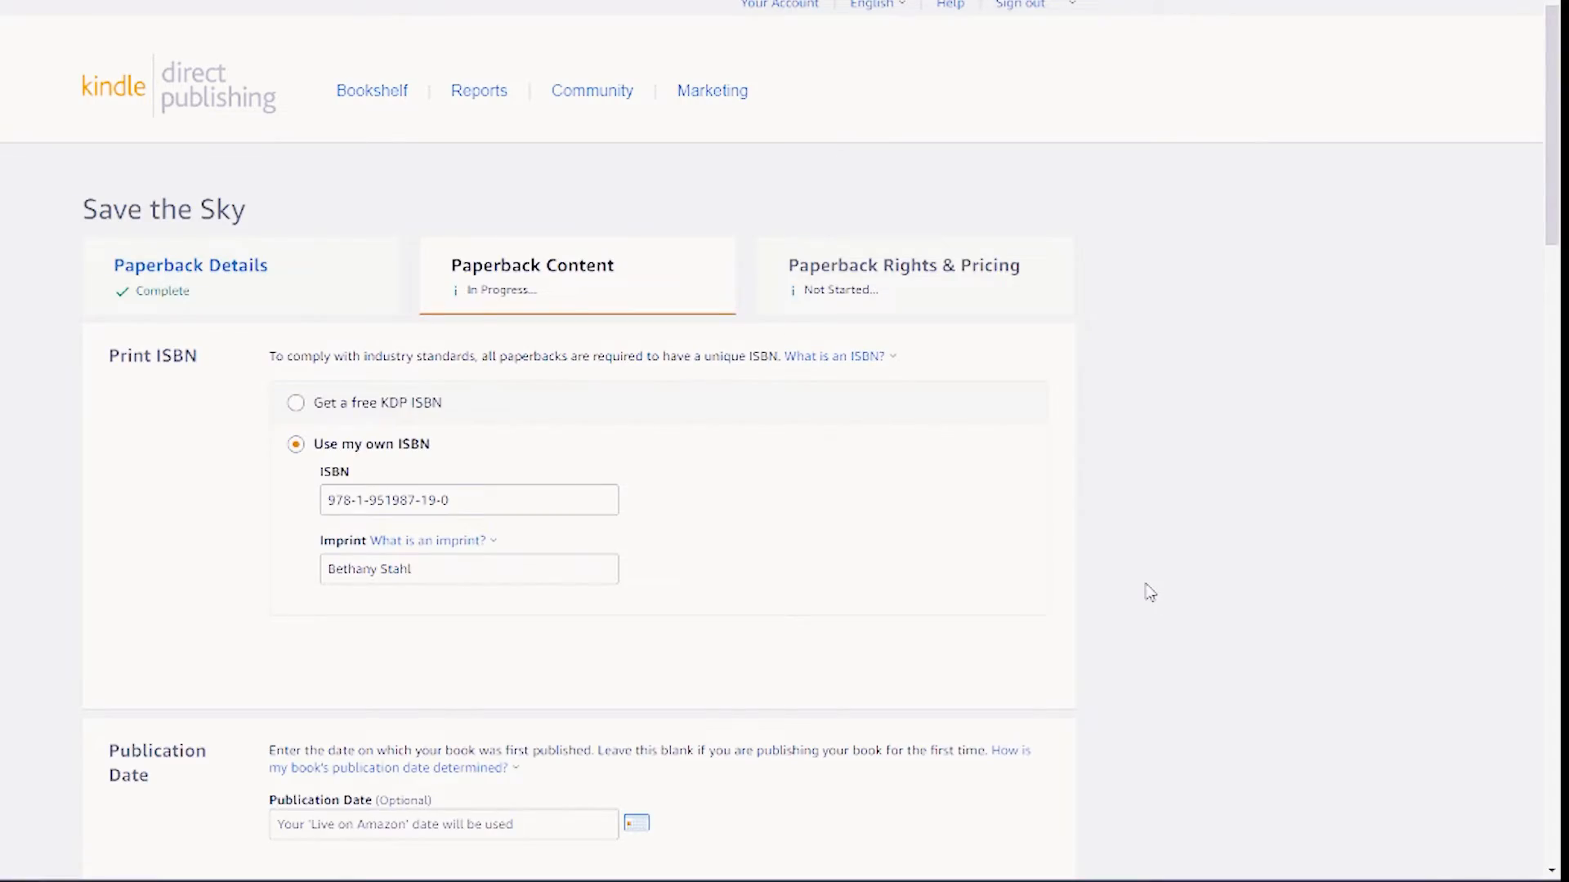
{"action": "scroll", "coordinate": [1149, 593], "scroll_direction": "down", "scroll_amount": 15}
{"action": "scroll", "coordinate": [1150, 593], "scroll_direction": "up", "scroll_amount": 3}
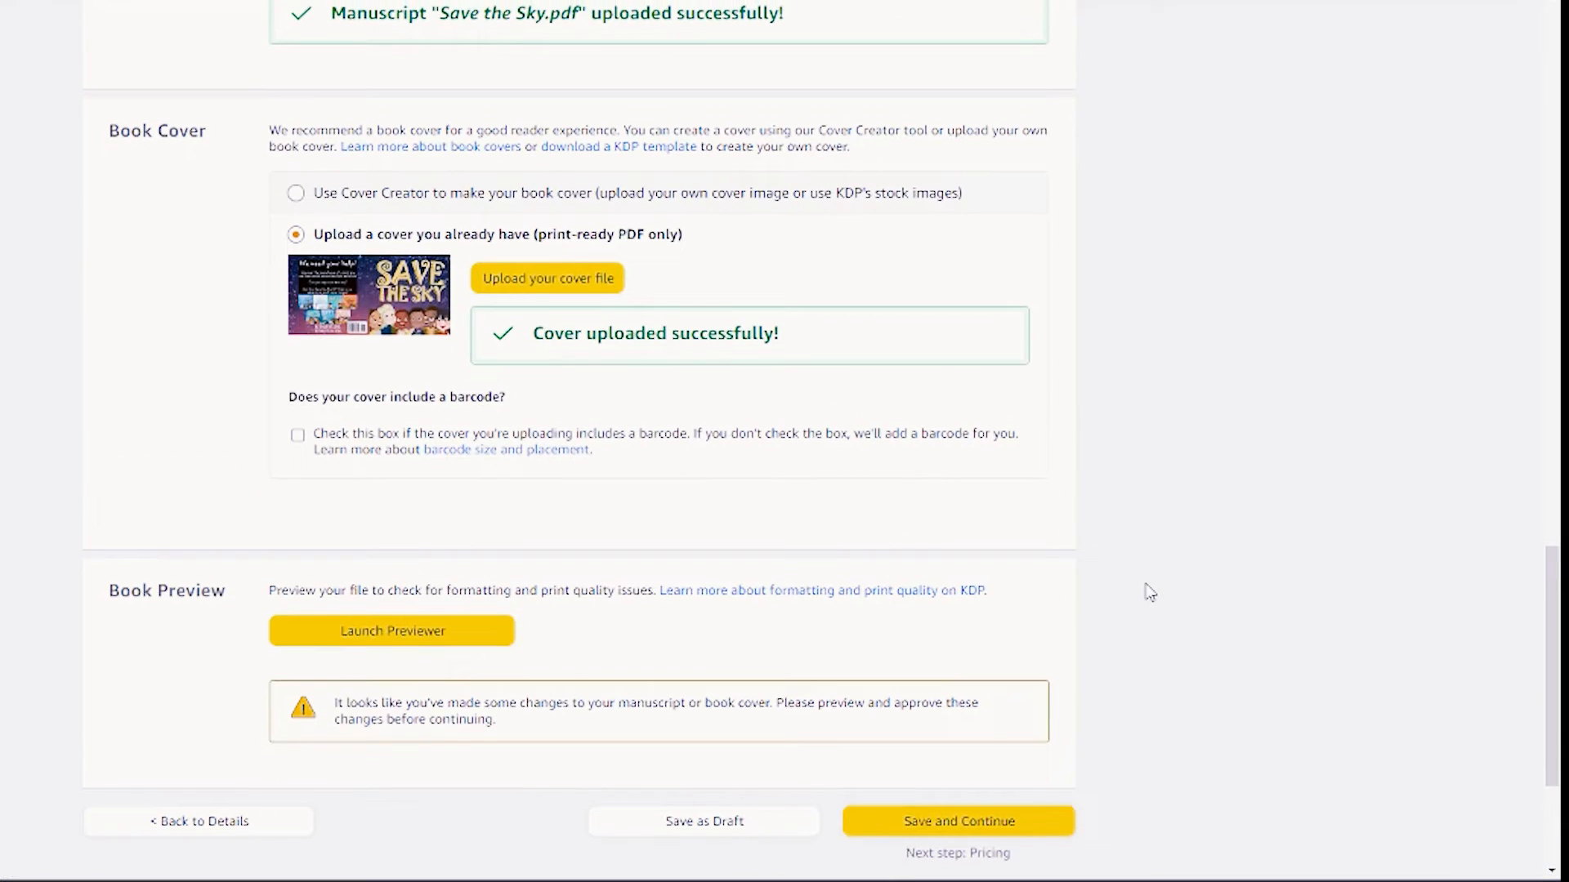
{"action": "scroll", "coordinate": [1150, 592], "scroll_direction": "up", "scroll_amount": 3}
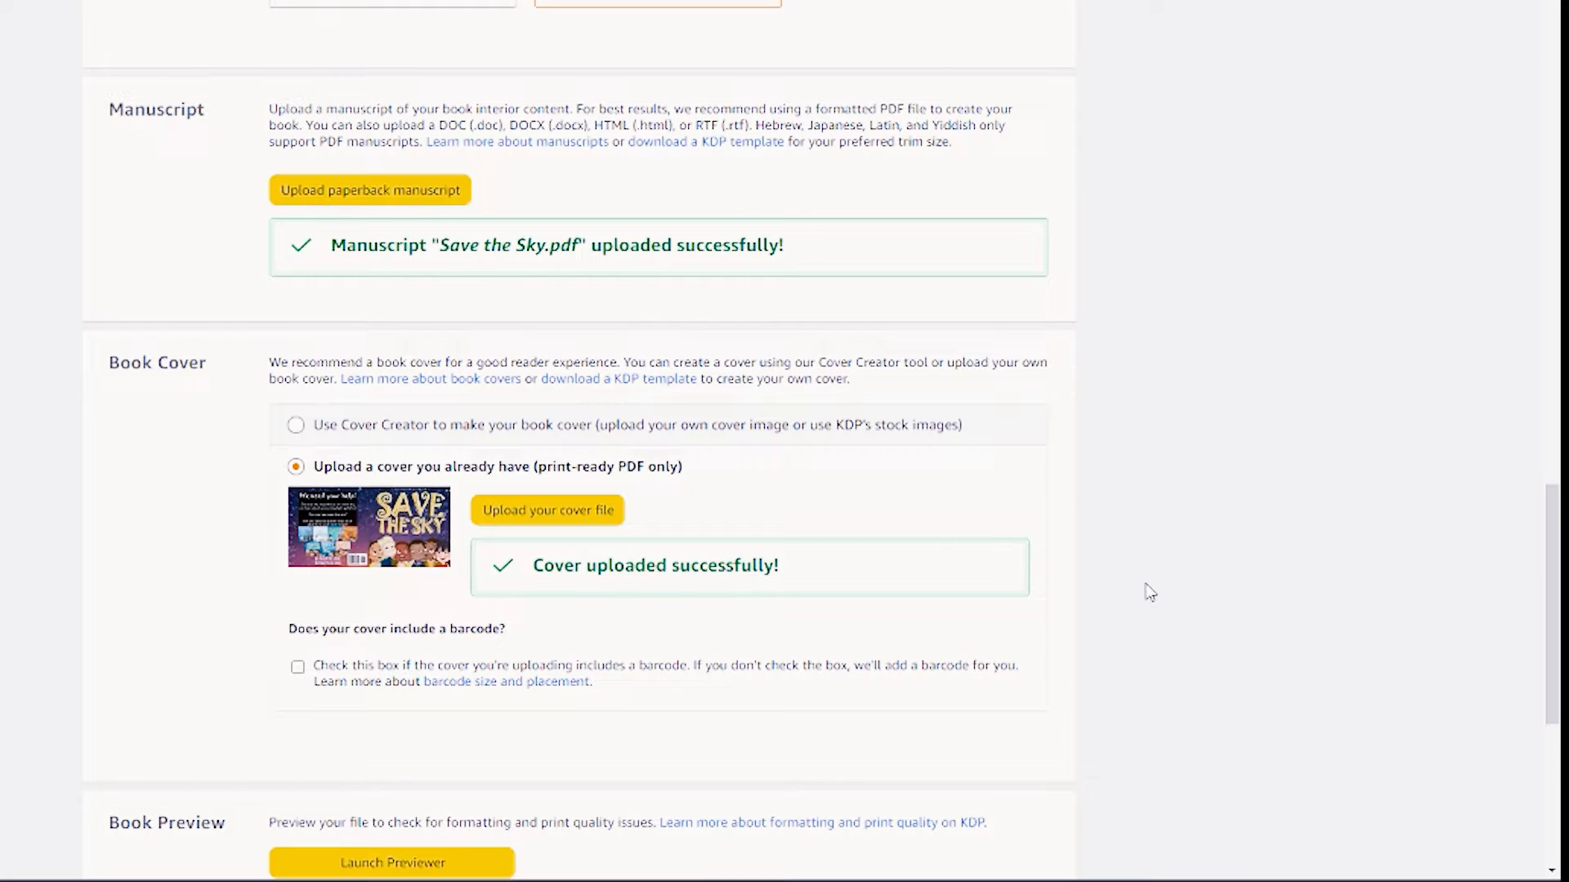
Launch the print previewer, page through from the cover to pages 30-31, and approve the paperback files.
{"action": "left_click", "coordinate": [392, 862]}
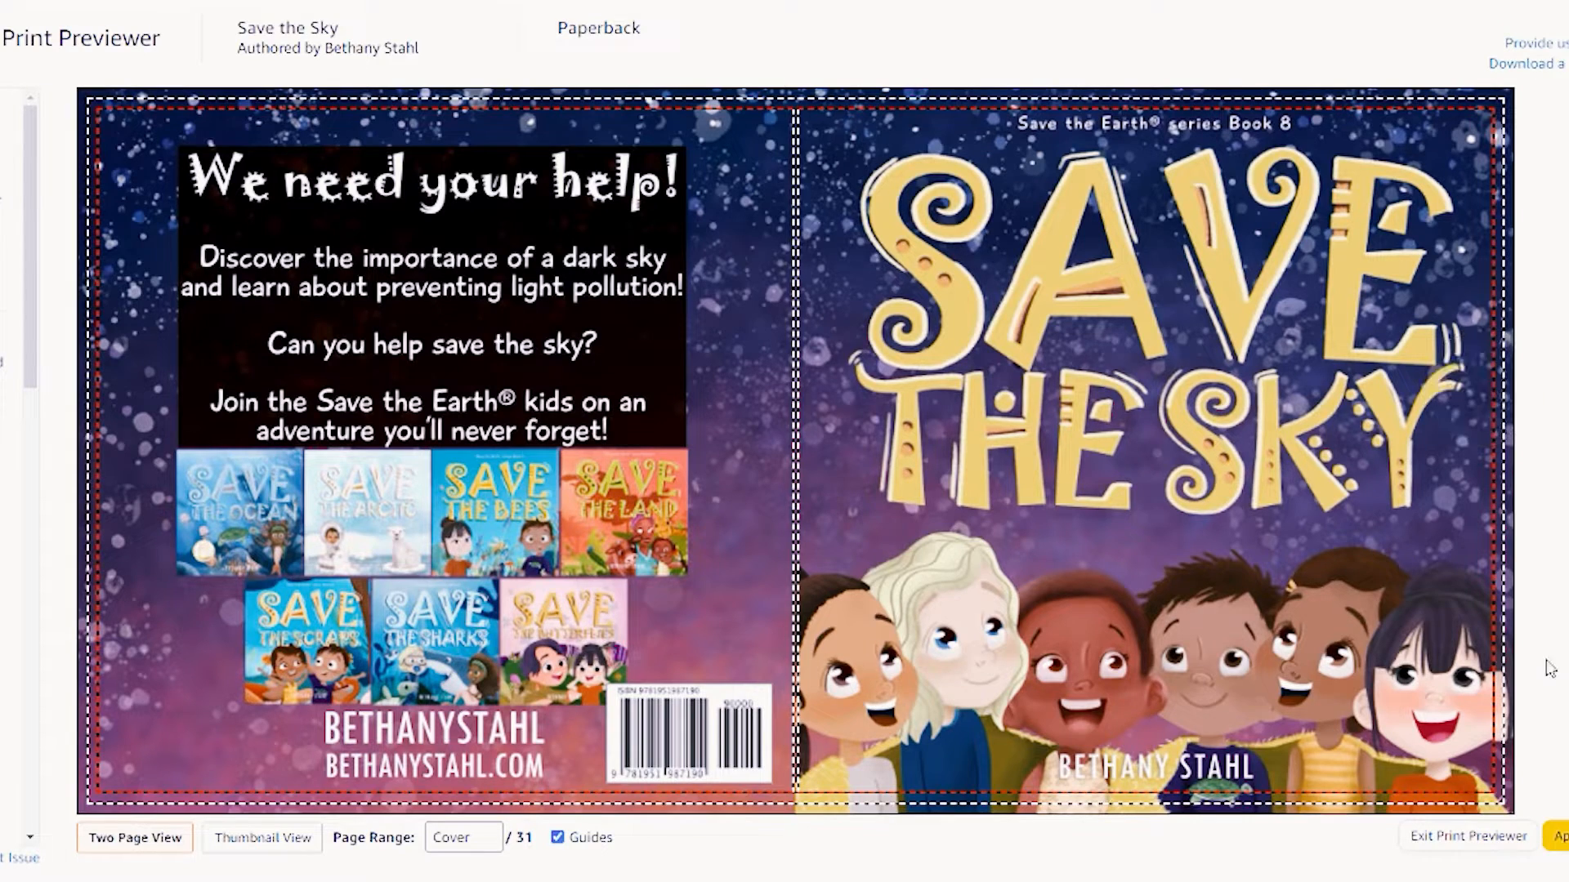
{"action": "left_click", "coordinate": [1483, 388]}
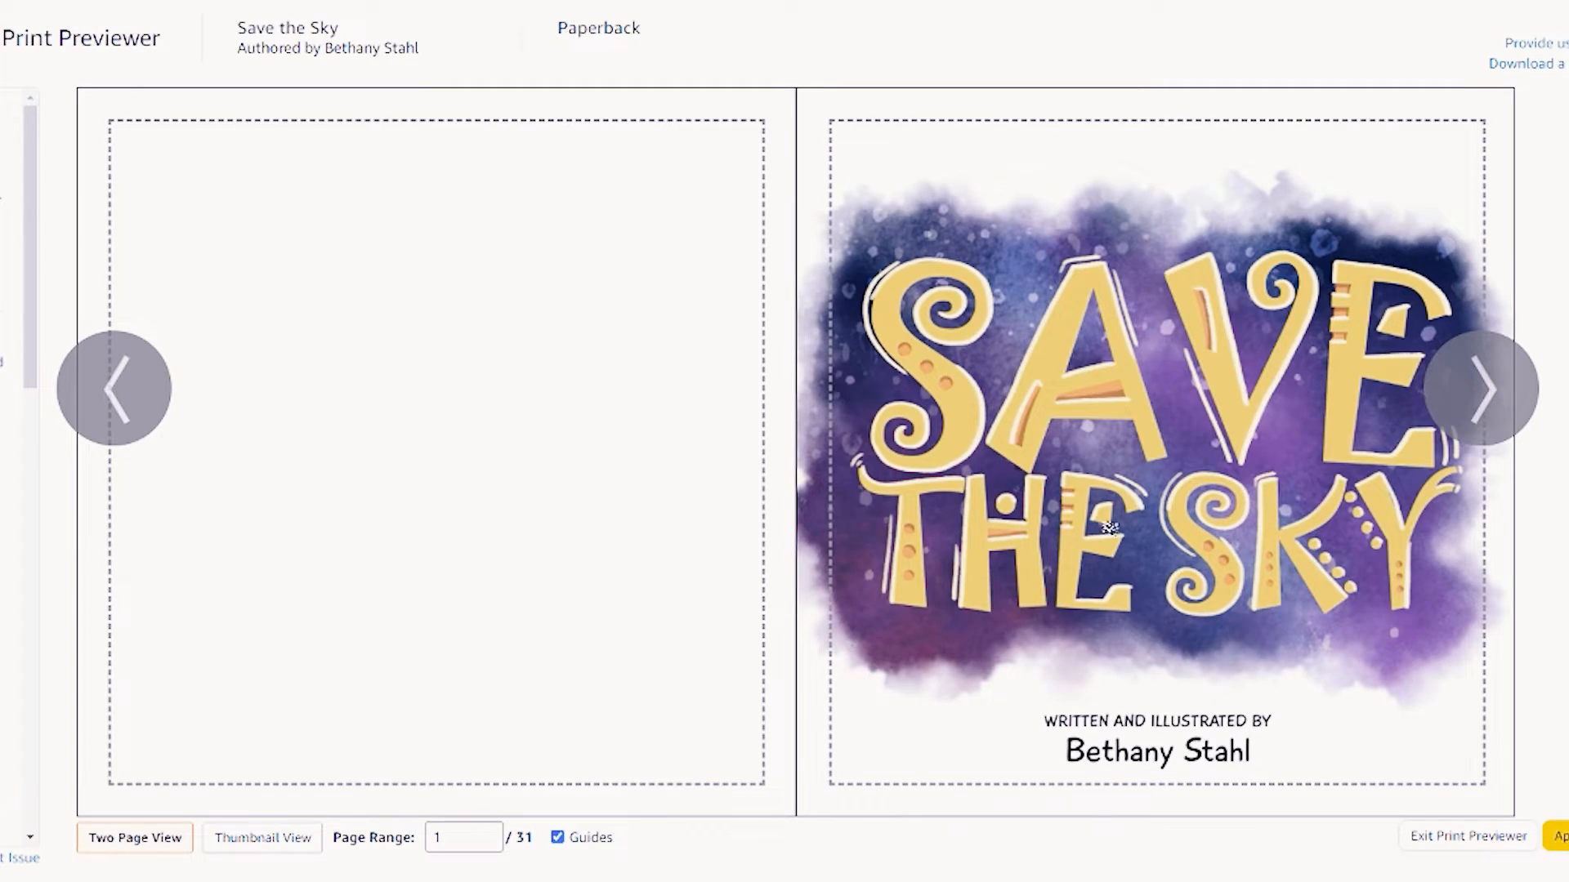
{"action": "left_click", "coordinate": [1489, 363]}
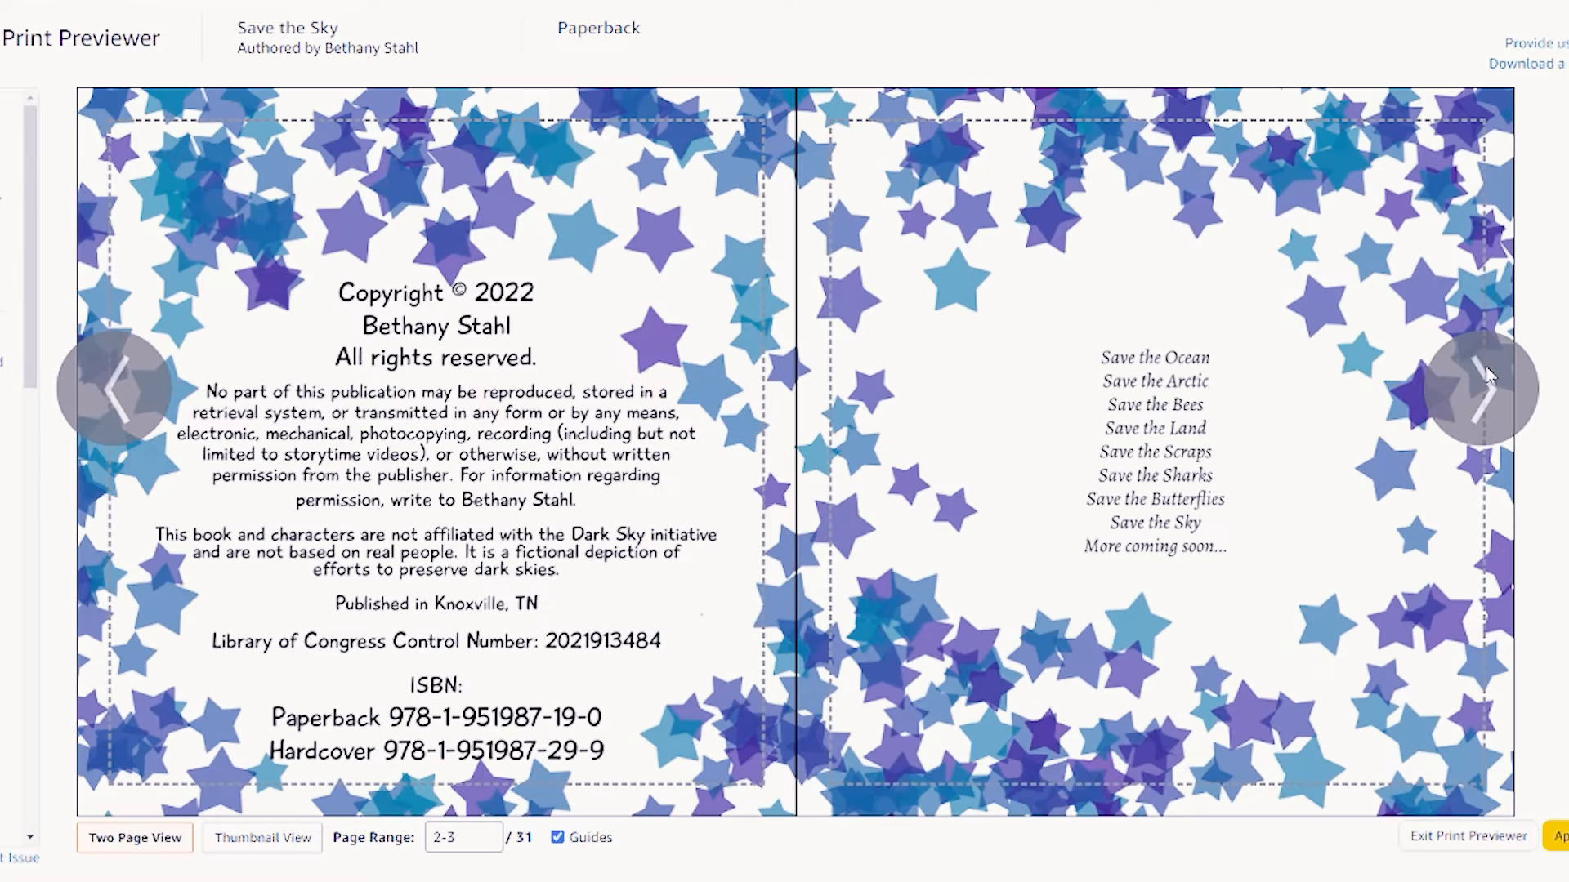
{"action": "left_click", "coordinate": [1489, 374]}
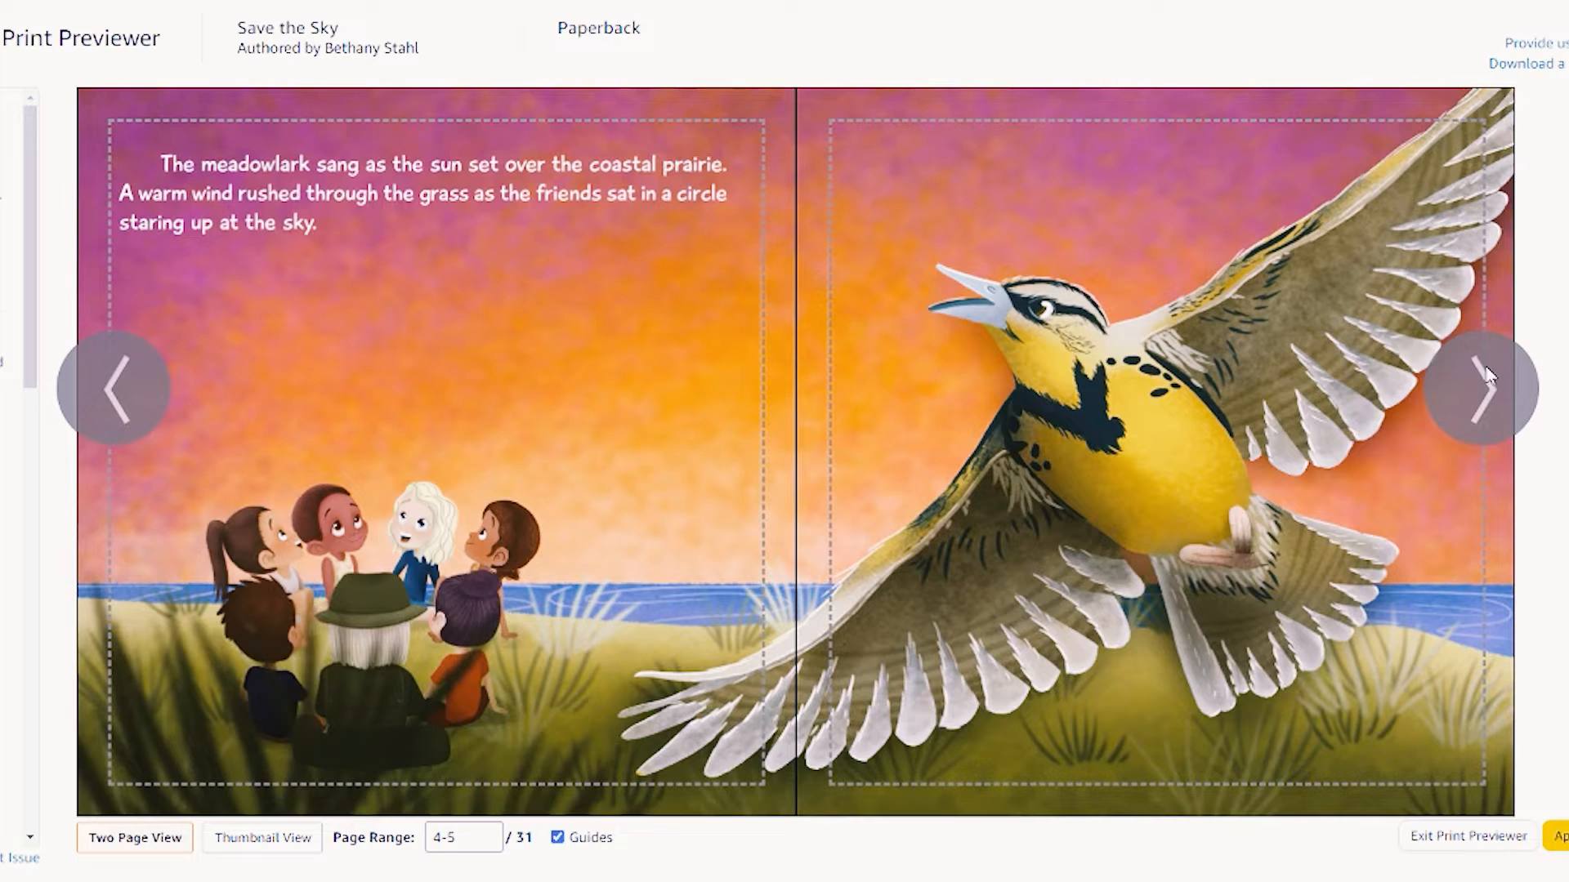
{"action": "left_click", "coordinate": [1489, 373]}
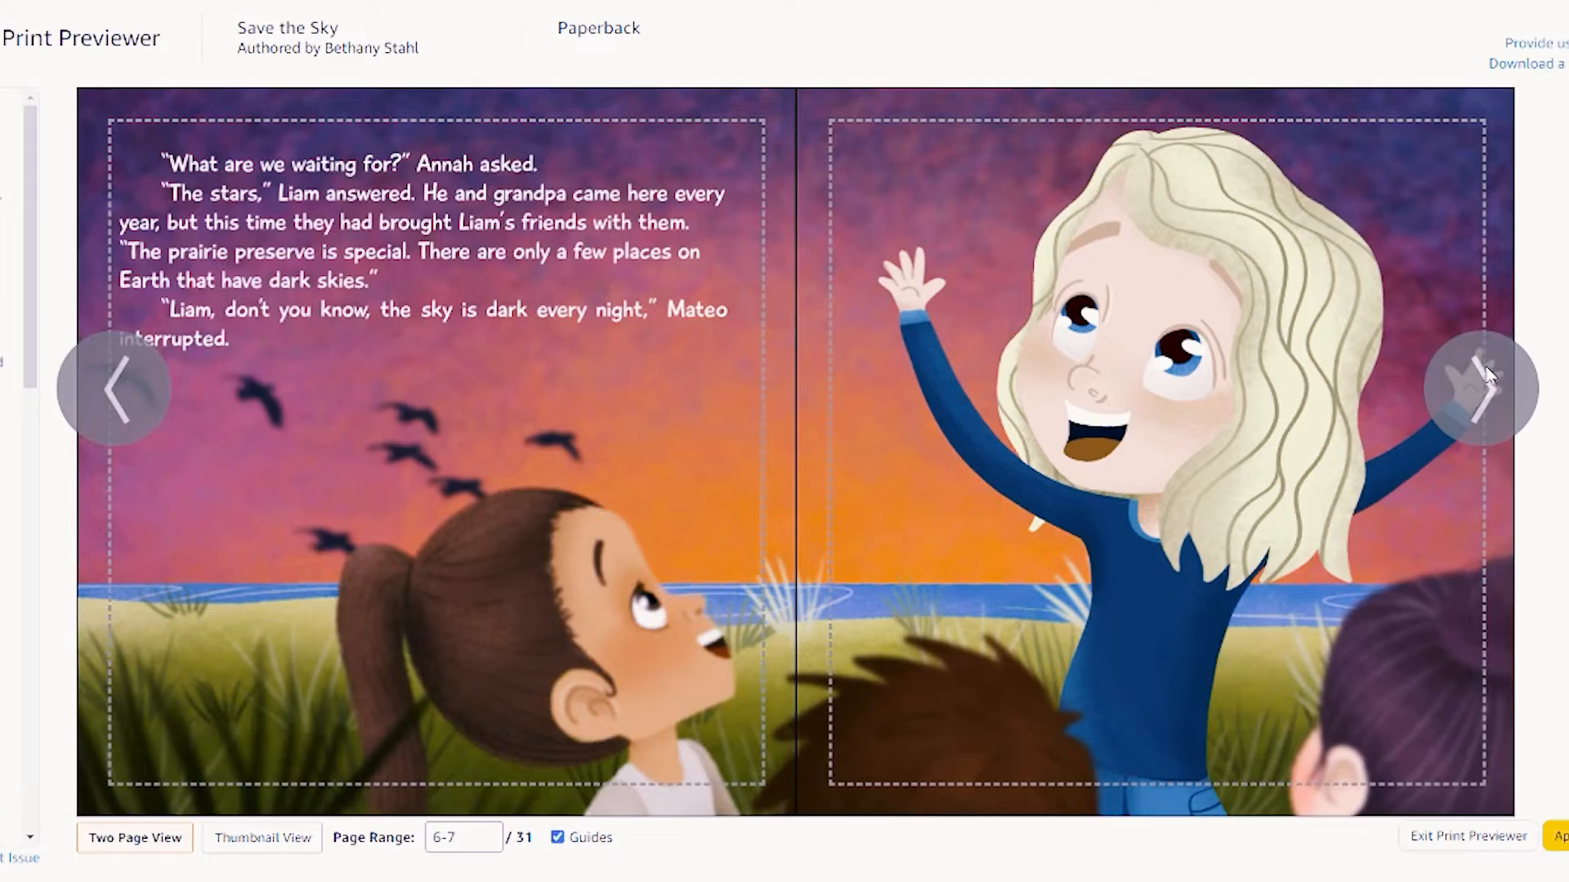
{"action": "left_click", "coordinate": [1489, 373]}
{"action": "left_click", "coordinate": [1489, 373]}
{"action": "left_click", "coordinate": [1490, 373]}
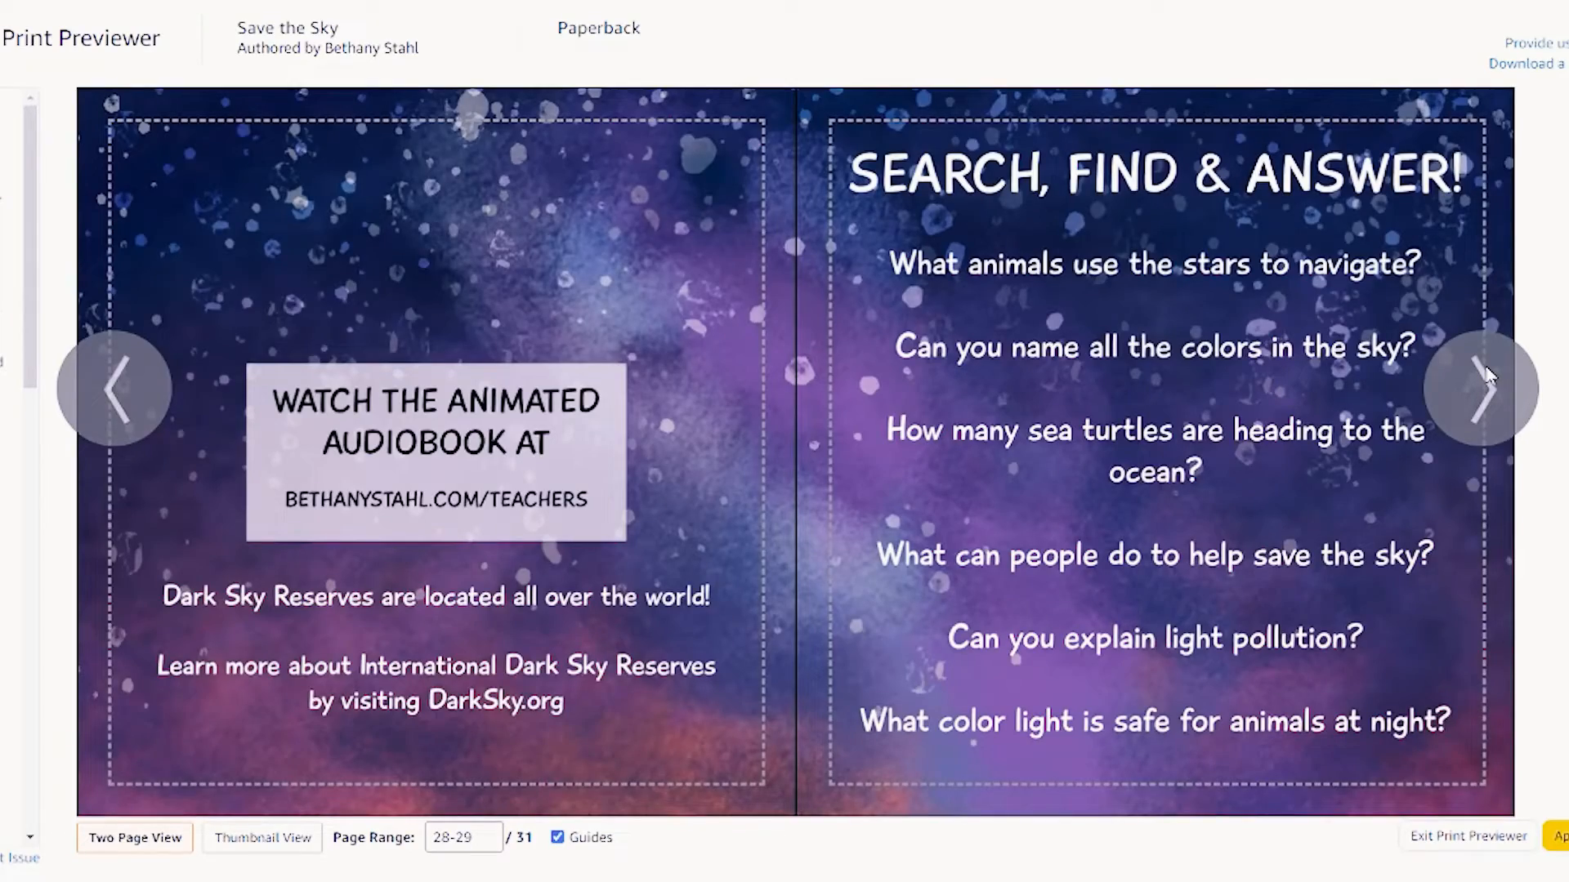
{"action": "left_click", "coordinate": [1490, 373]}
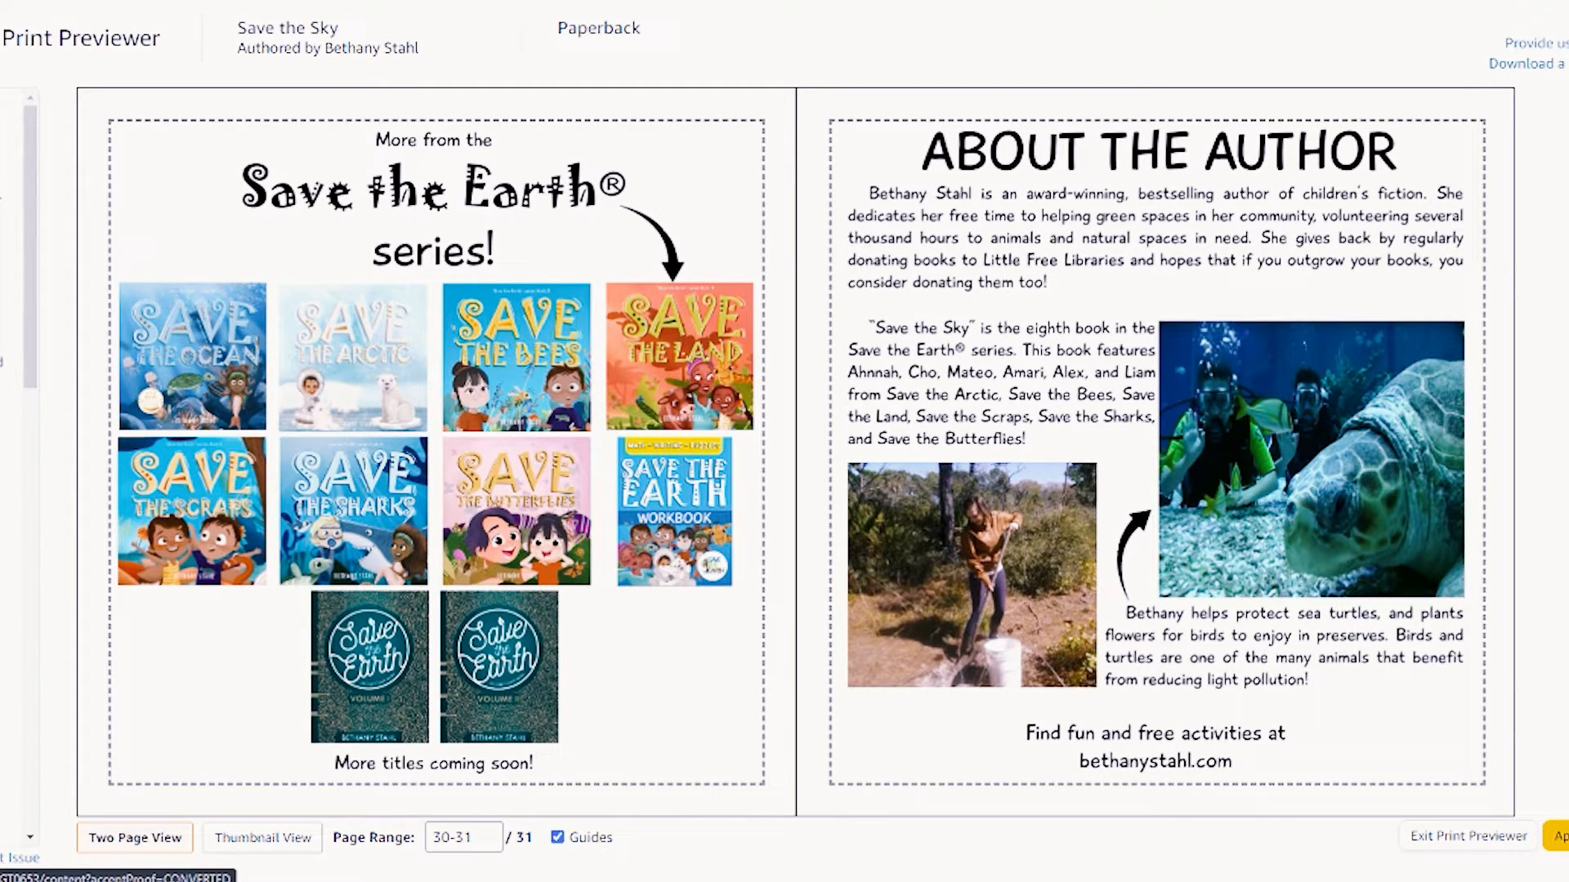
{"action": "left_click", "coordinate": [1559, 836]}
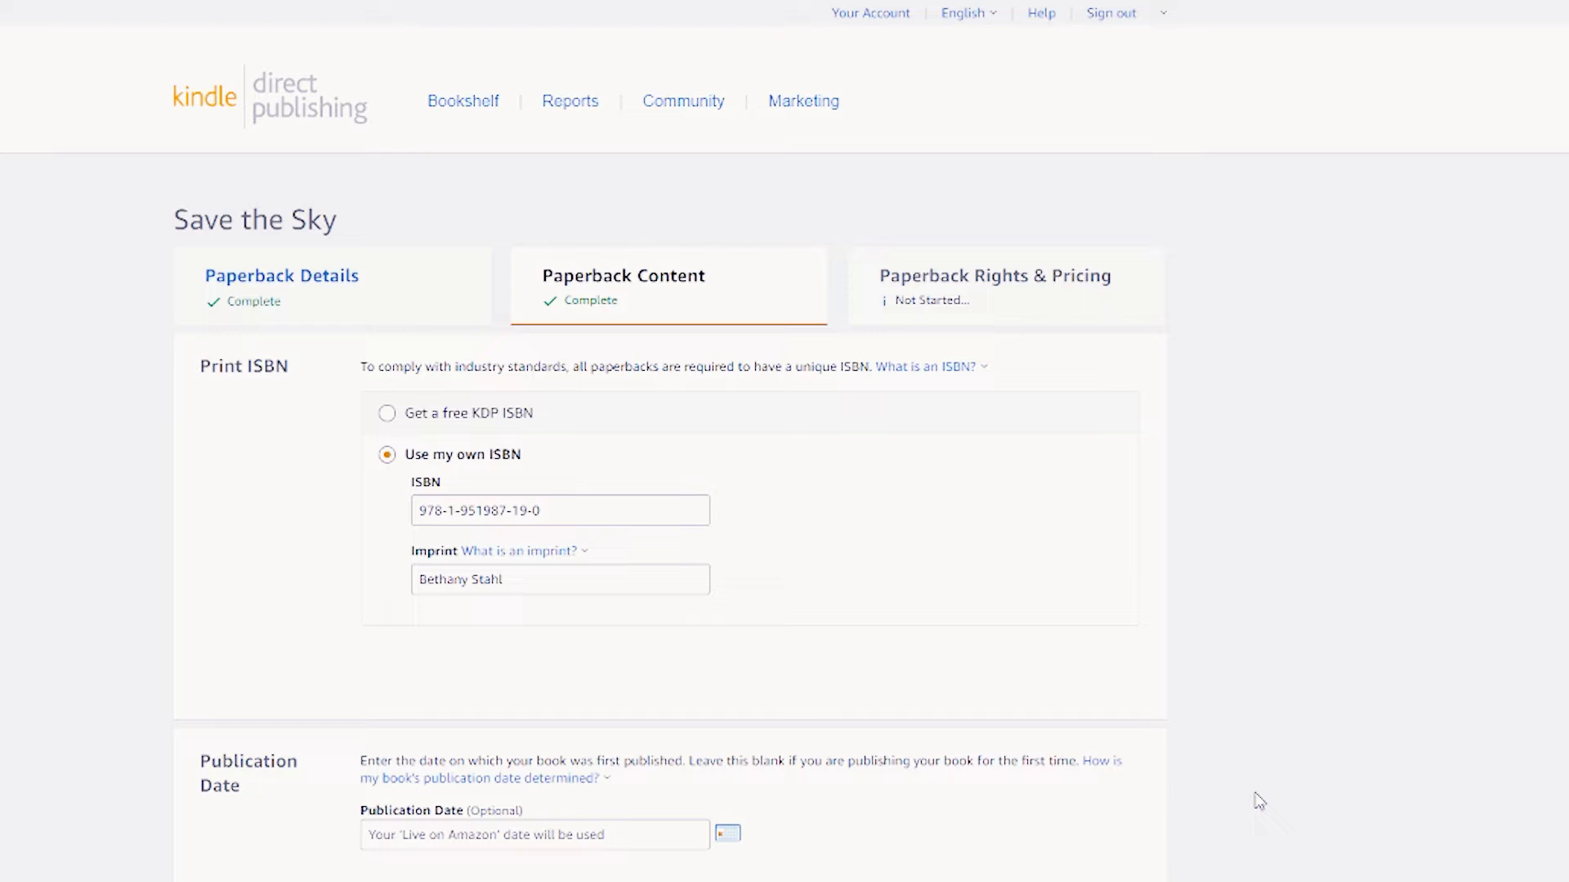
Review the paperback content sections down to the printing cost summary, save and continue to the rights and pricing page.
{"action": "scroll", "coordinate": [1394, 641], "scroll_direction": "down", "scroll_amount": 15}
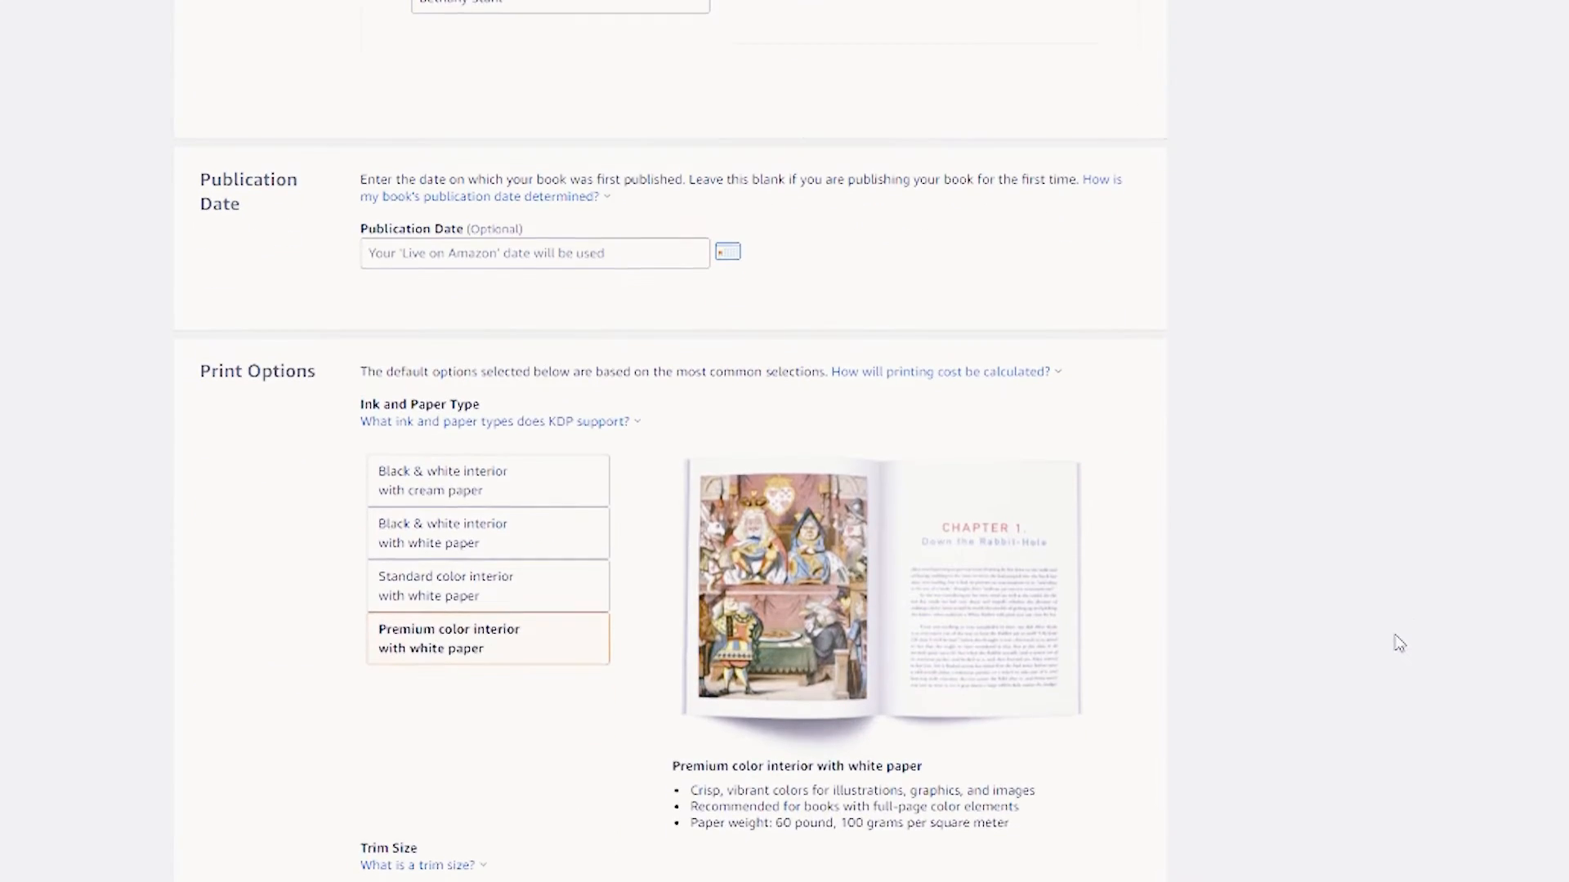
{"action": "scroll", "coordinate": [1399, 643], "scroll_direction": "down", "scroll_amount": 4}
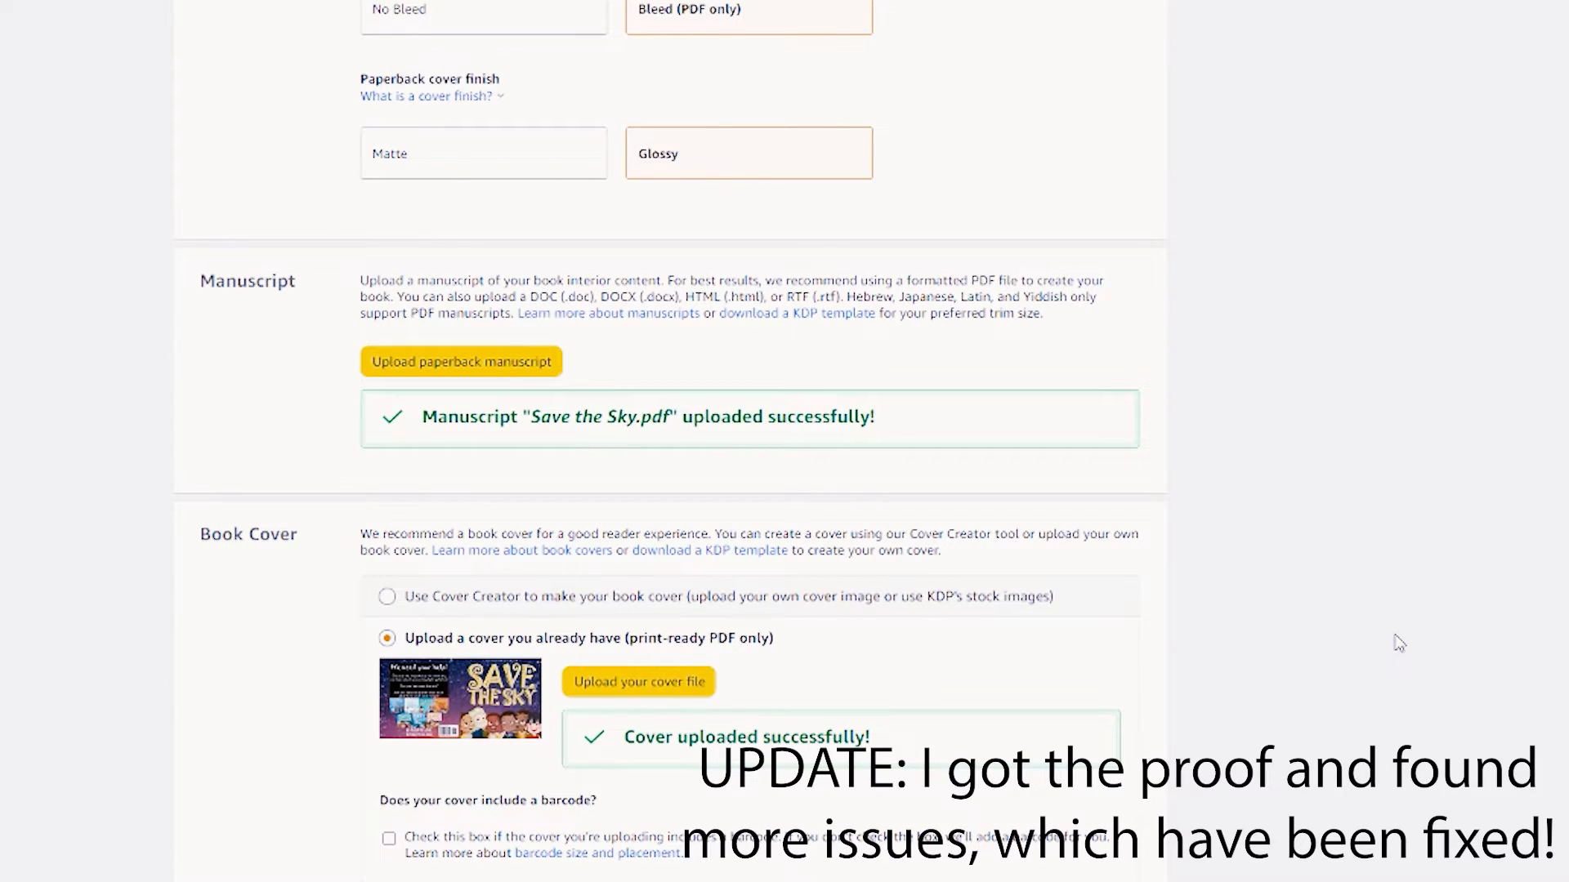
{"action": "scroll", "coordinate": [1399, 643], "scroll_direction": "down", "scroll_amount": 1}
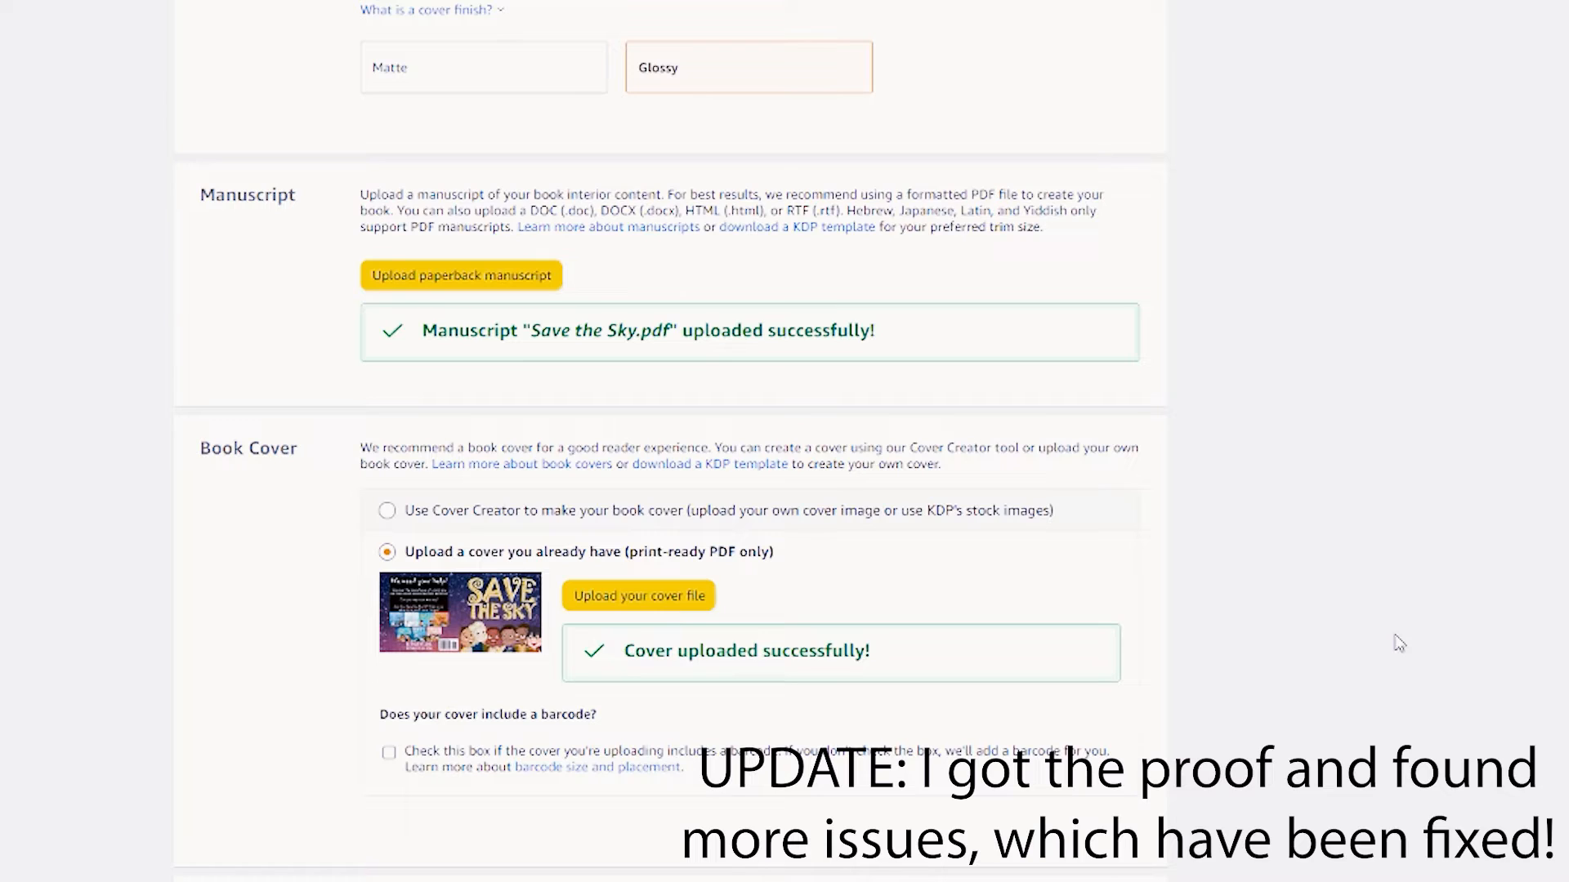
{"action": "scroll", "coordinate": [1399, 643], "scroll_direction": "down", "scroll_amount": 5}
{"action": "scroll", "coordinate": [1399, 643], "scroll_direction": "down", "scroll_amount": 2}
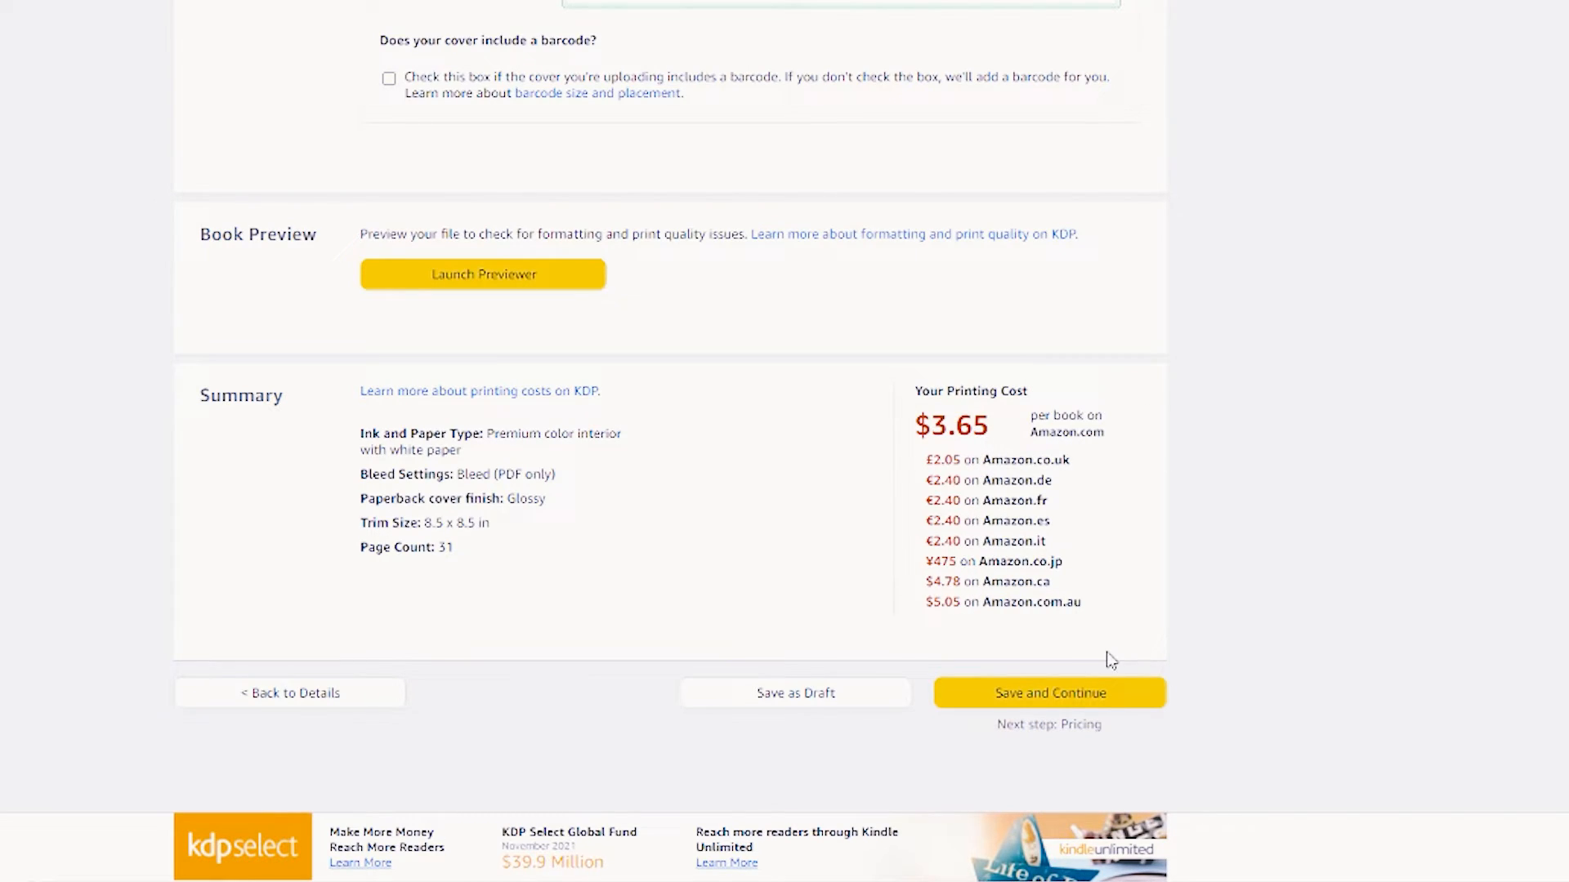
{"action": "left_click", "coordinate": [1095, 707]}
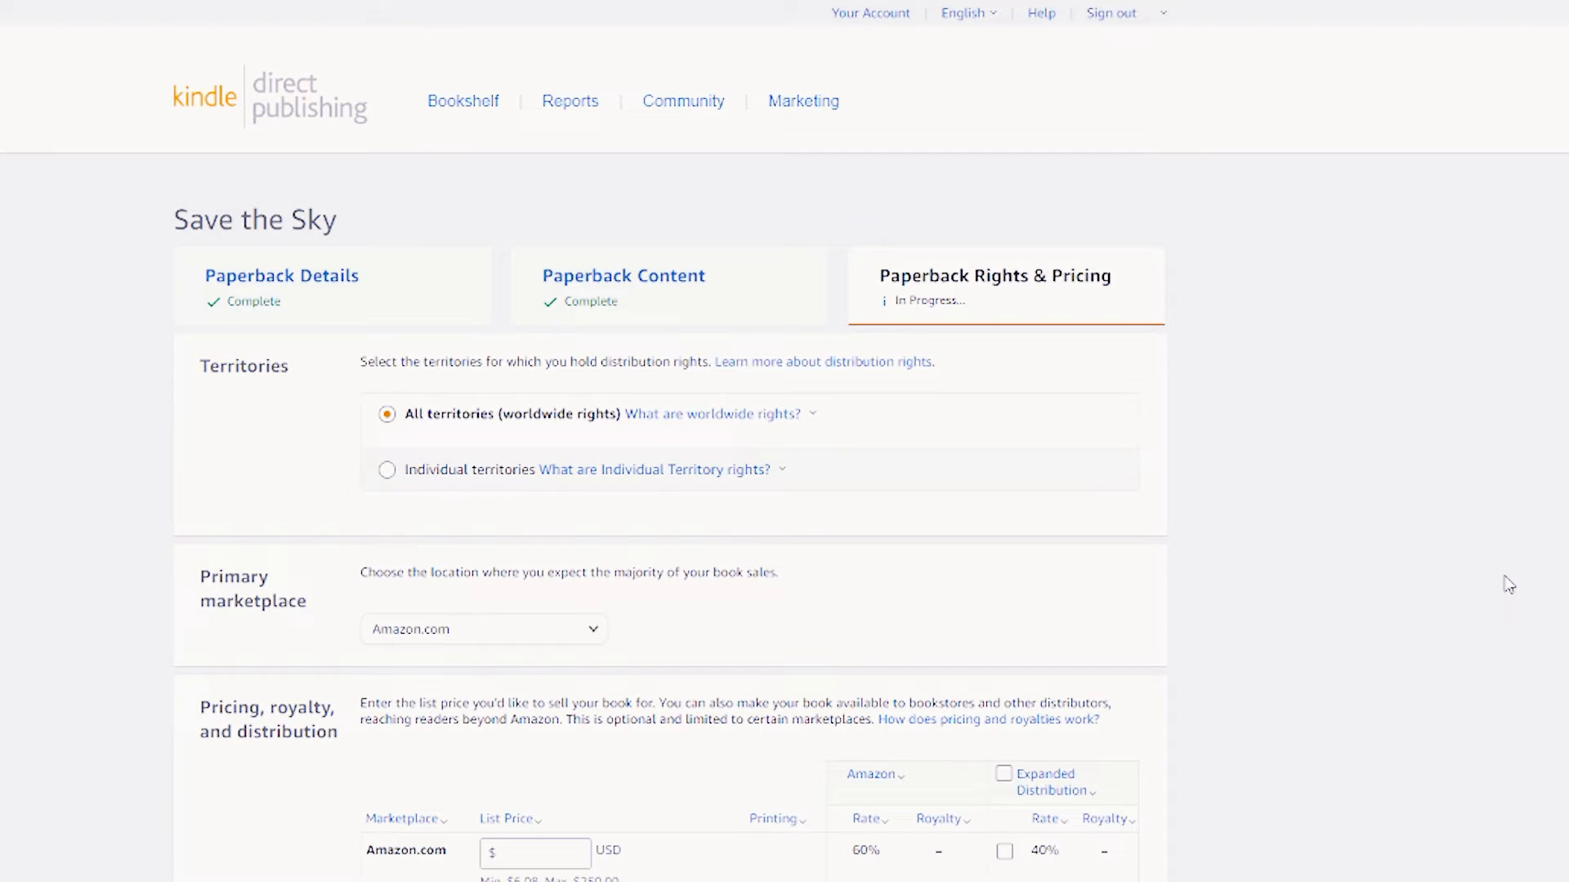
Look over the territory rights and select Amazon.com as the primary marketplace.
{"action": "scroll", "coordinate": [1340, 515], "scroll_direction": "down", "scroll_amount": 3}
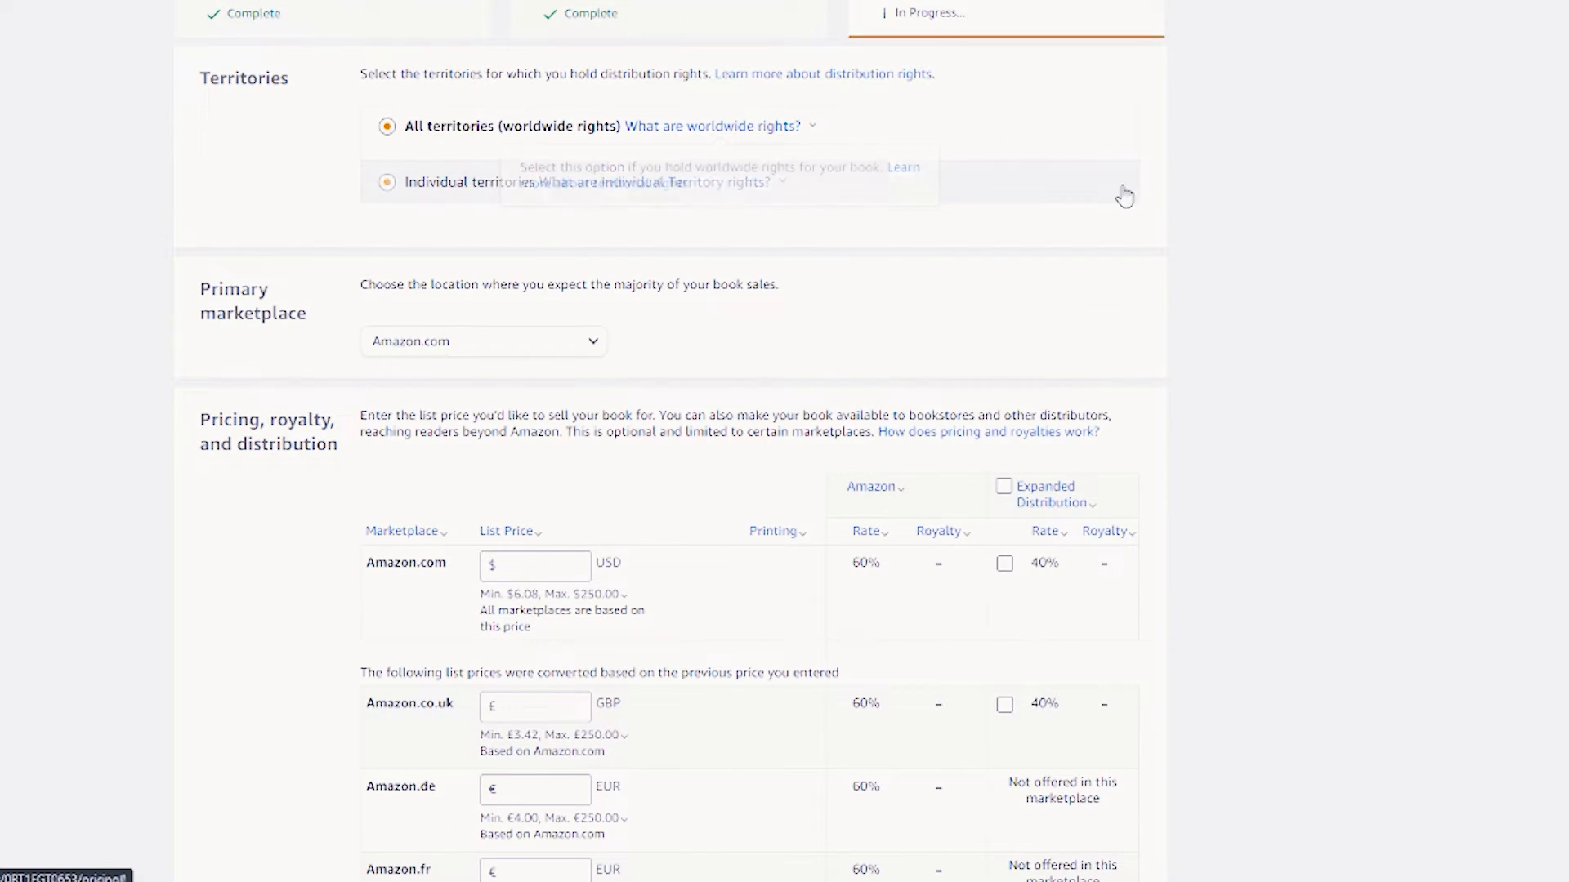
{"action": "scroll", "coordinate": [1125, 194], "scroll_direction": "up", "scroll_amount": 1}
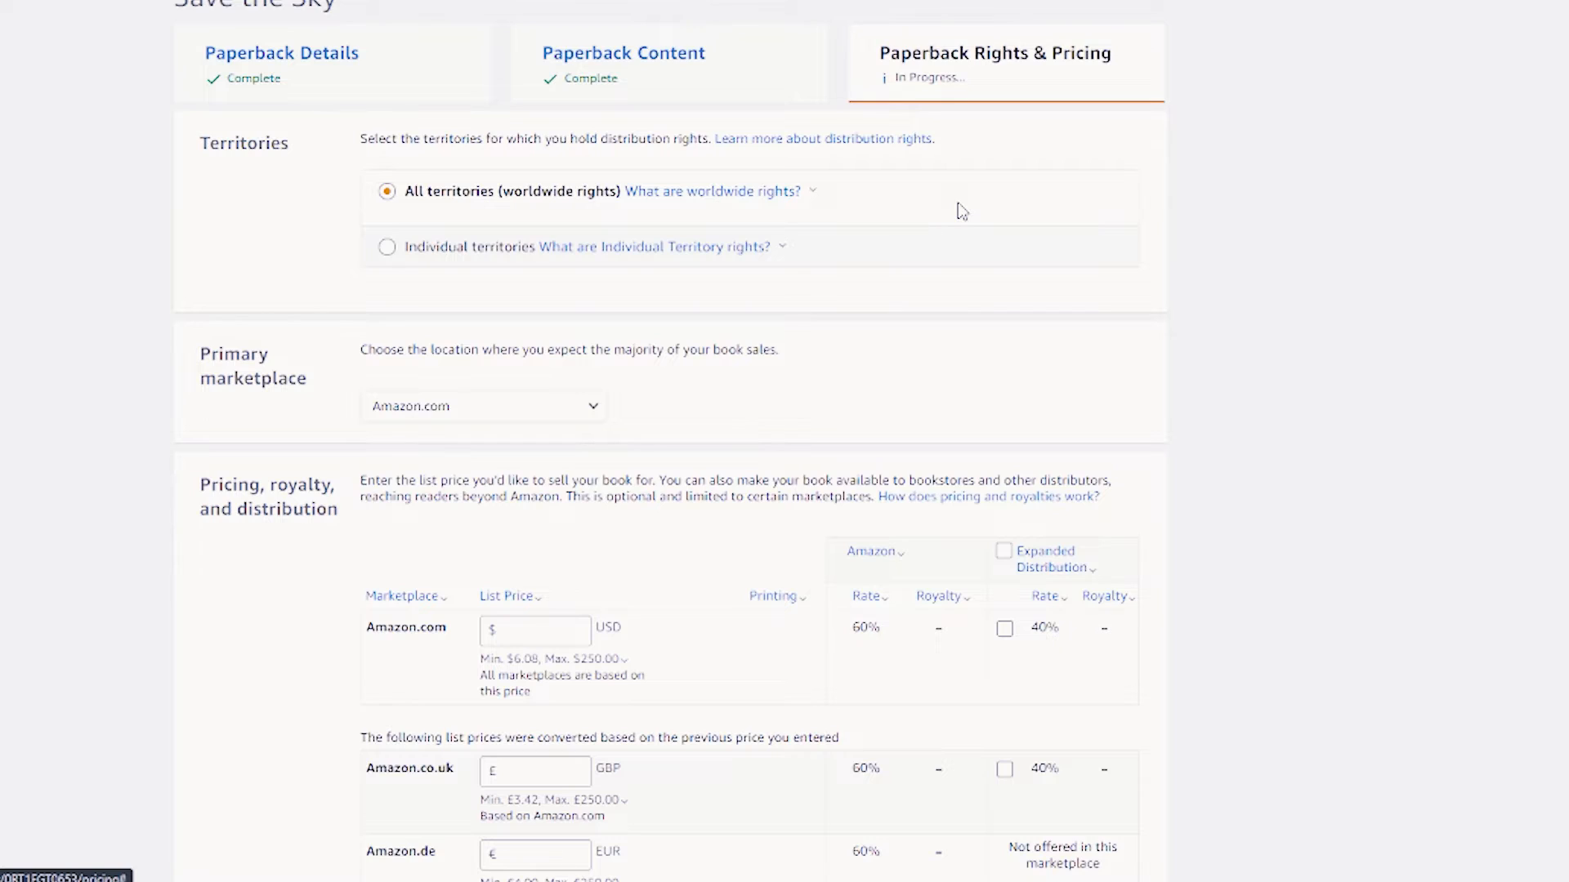
{"action": "scroll", "coordinate": [962, 211], "scroll_direction": "down", "scroll_amount": 3}
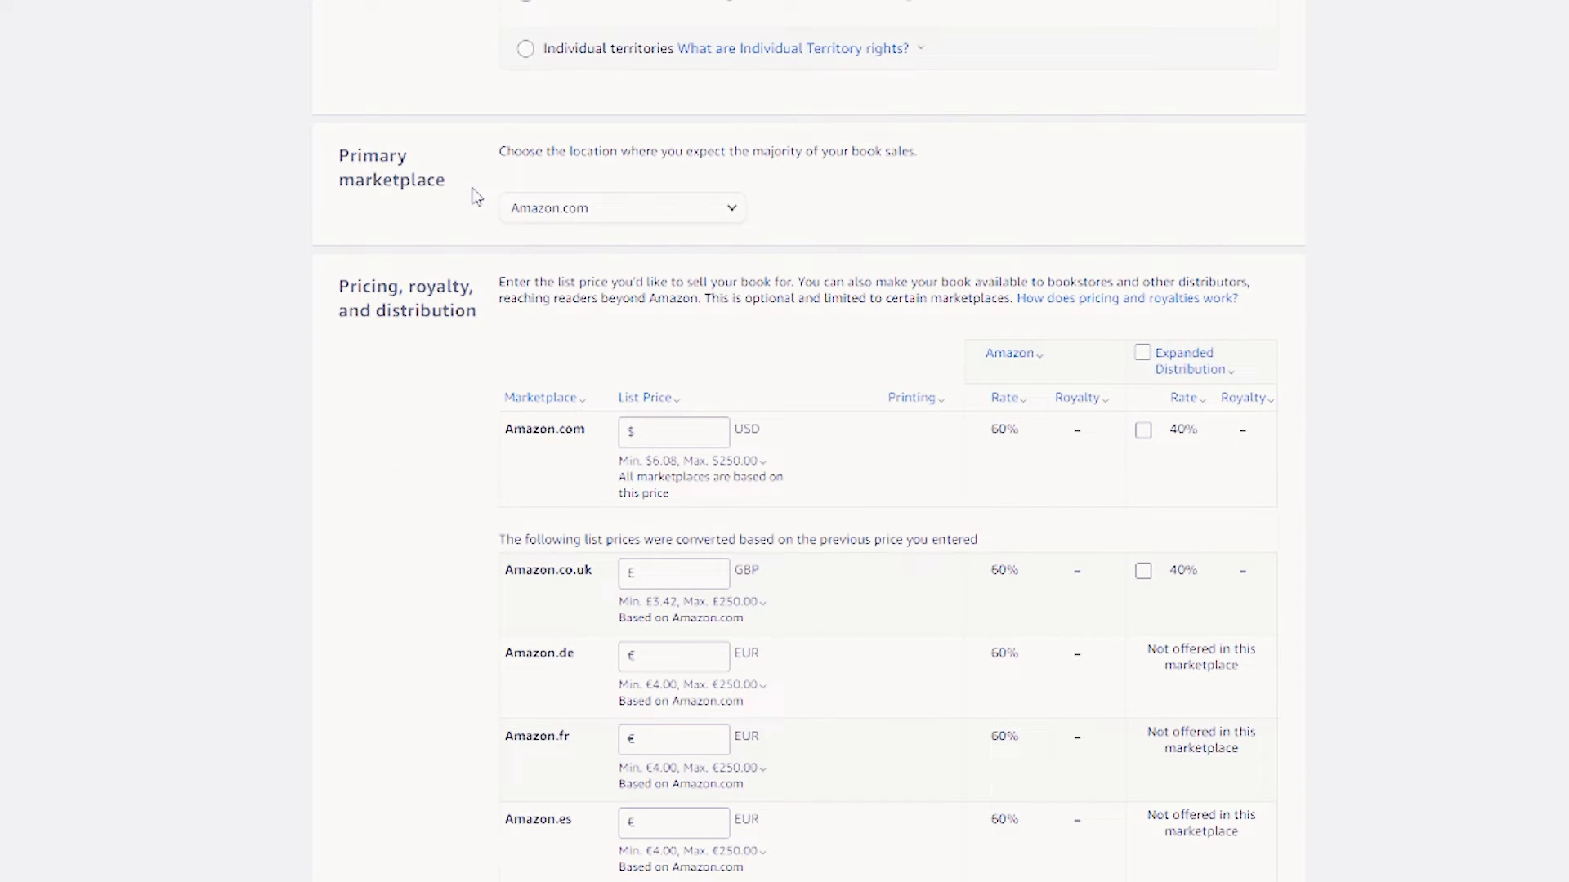
{"action": "left_click", "coordinate": [639, 222]}
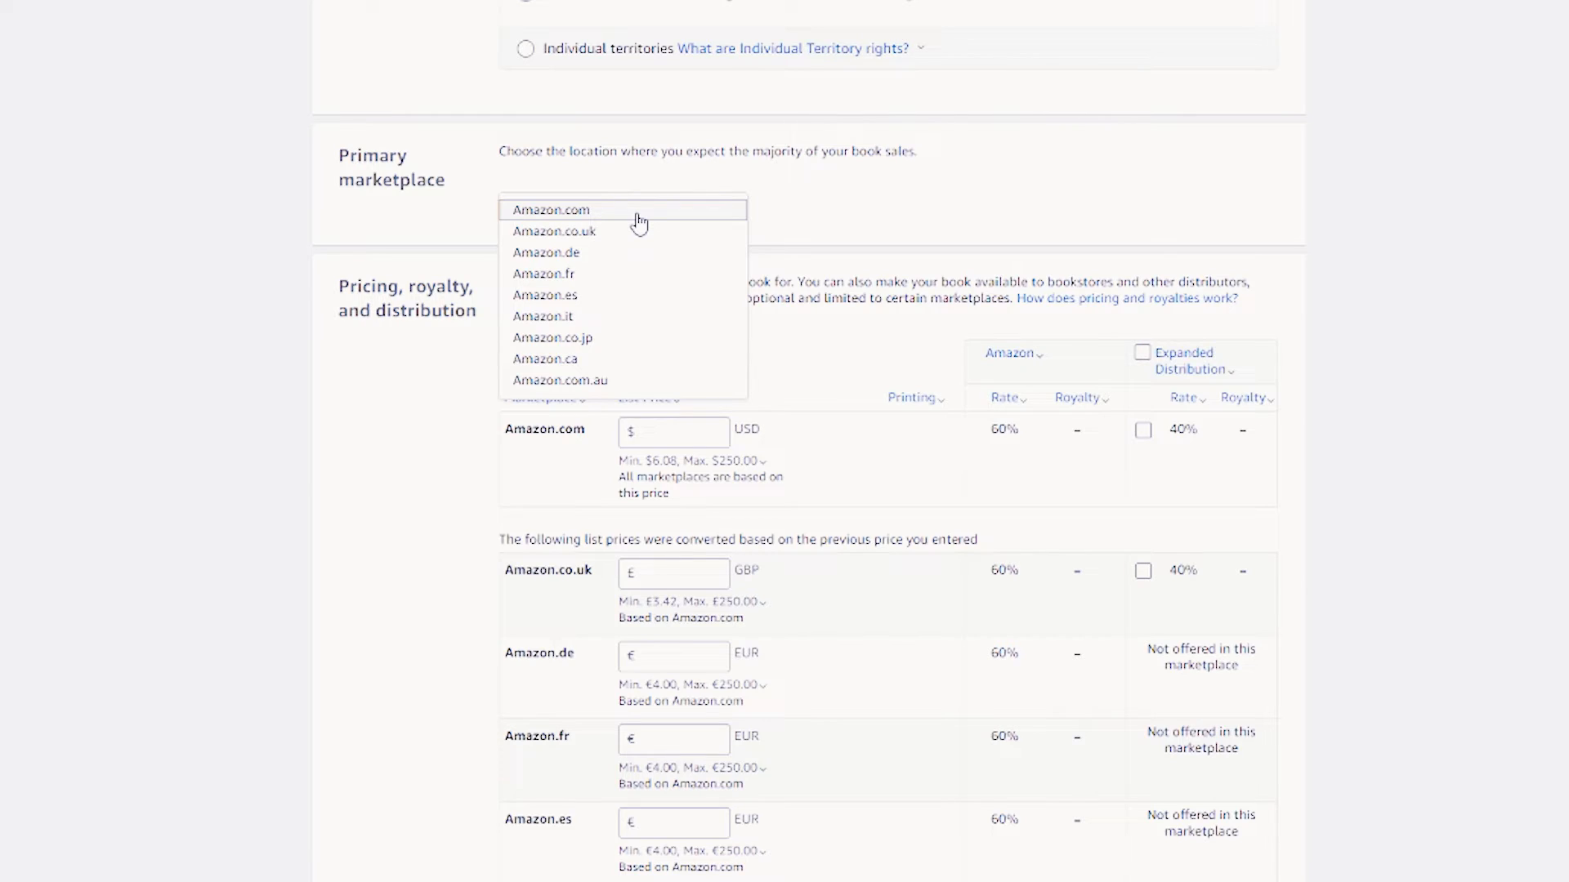
{"action": "left_click", "coordinate": [637, 214]}
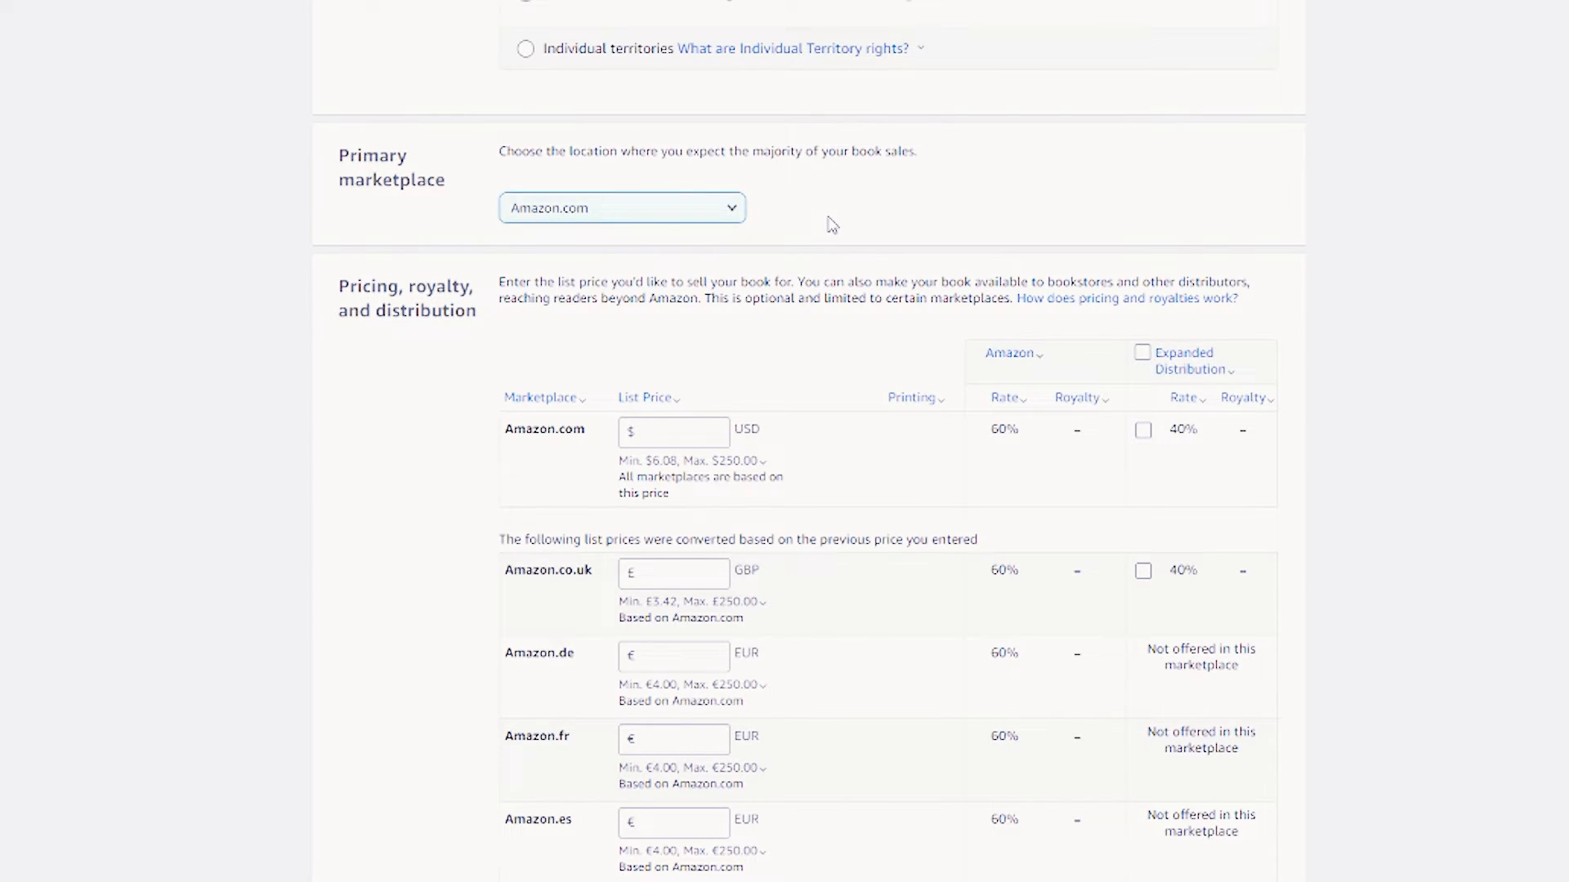
{"action": "left_click", "coordinate": [714, 214]}
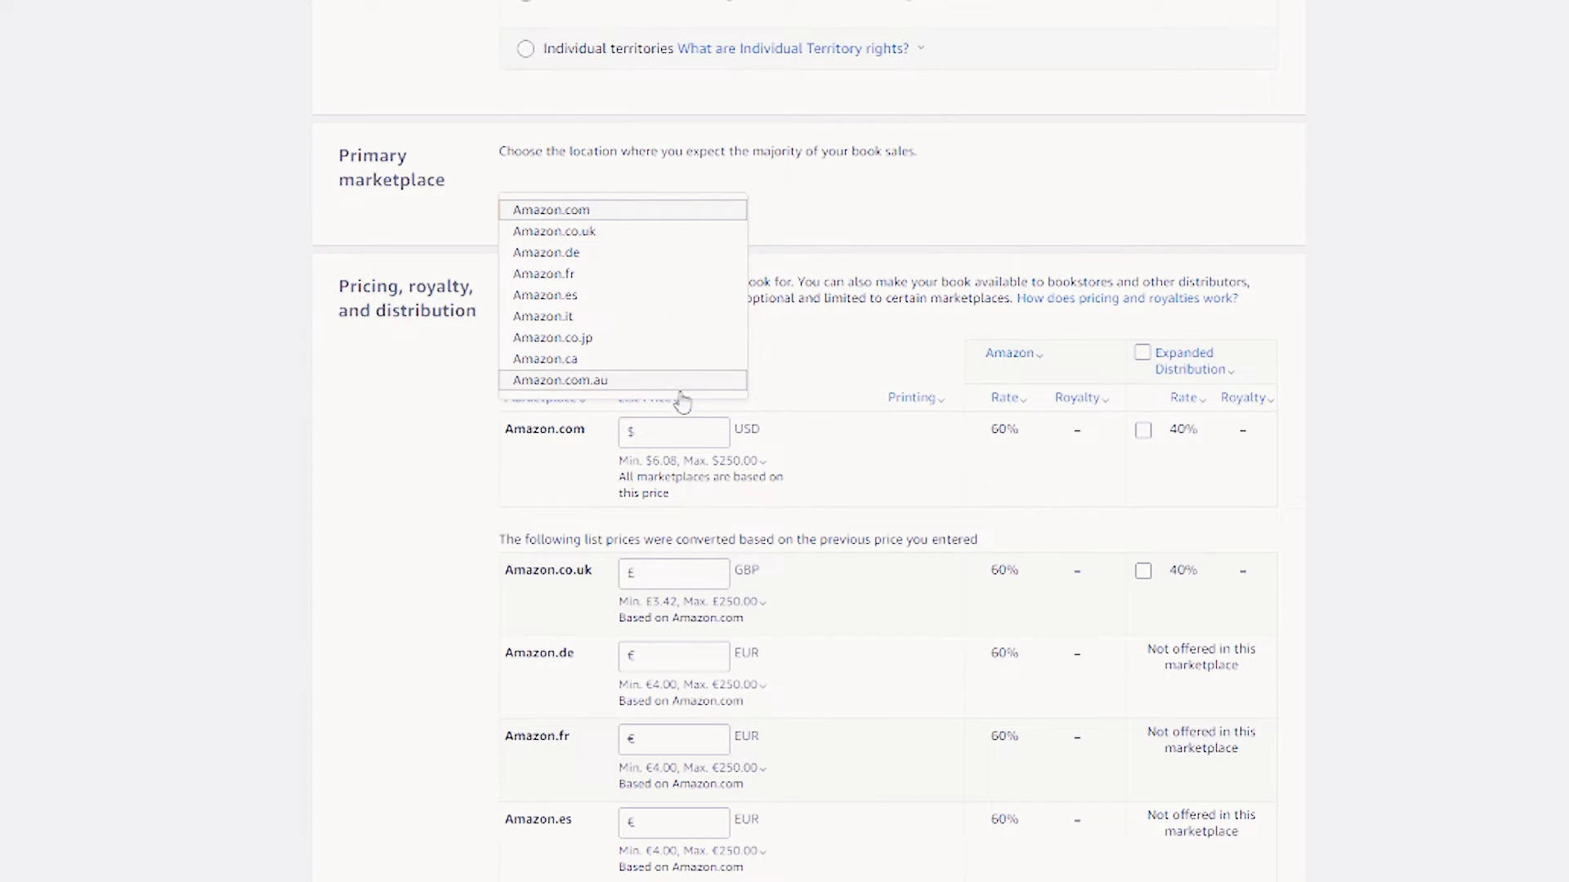
{"action": "left_click", "coordinate": [799, 222]}
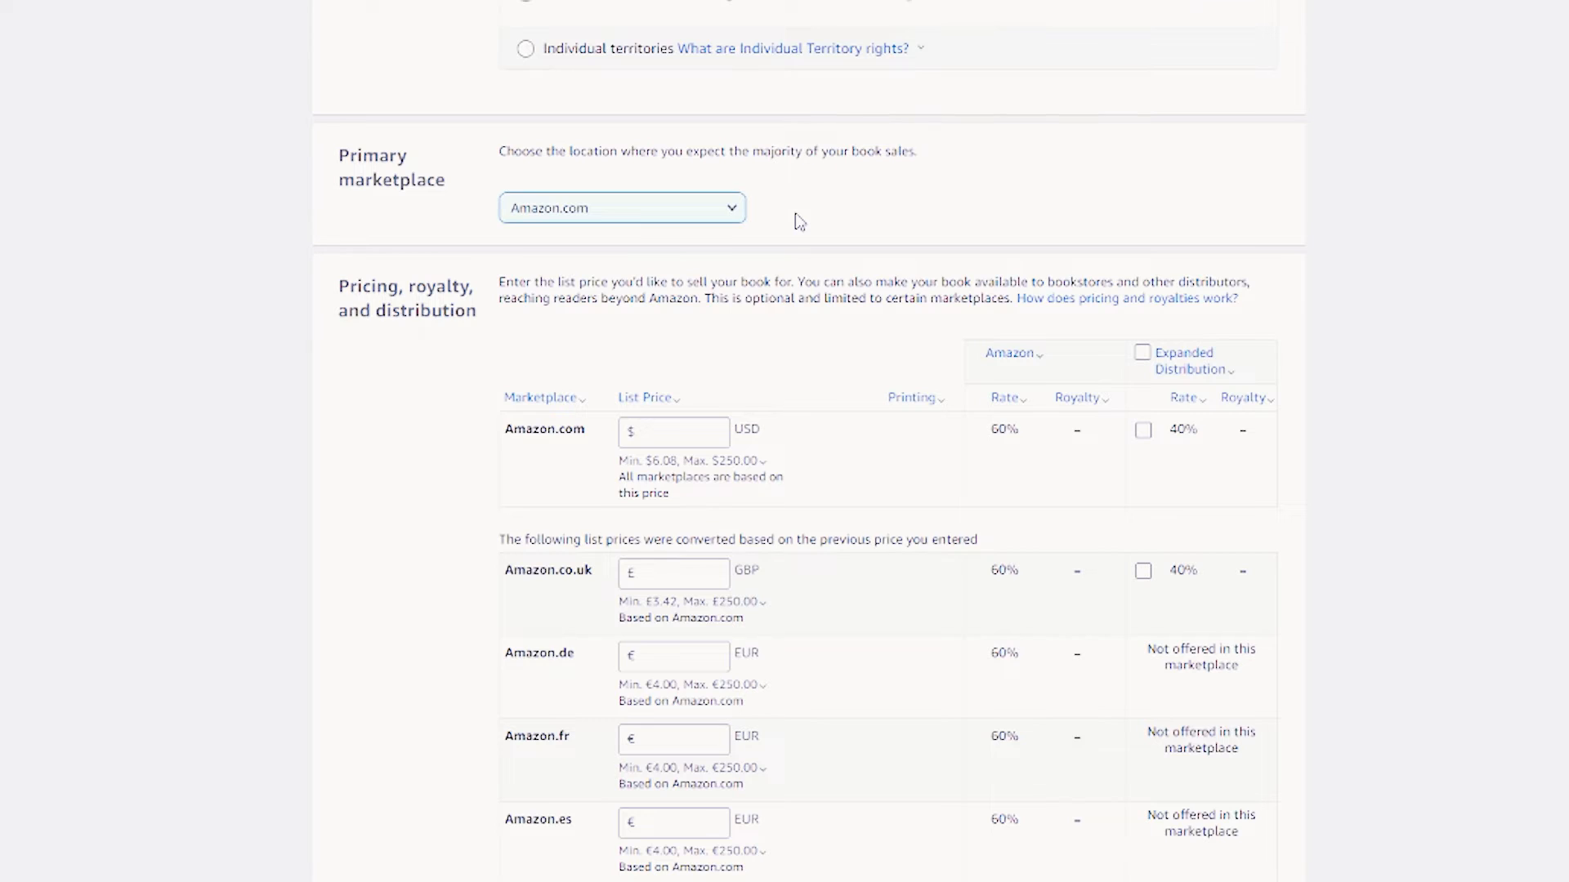
Set the Amazon.com list price to 12.99 USD and enable Expanded Distribution for all eligible marketplaces.
{"action": "scroll", "coordinate": [798, 220], "scroll_direction": "down", "scroll_amount": 2}
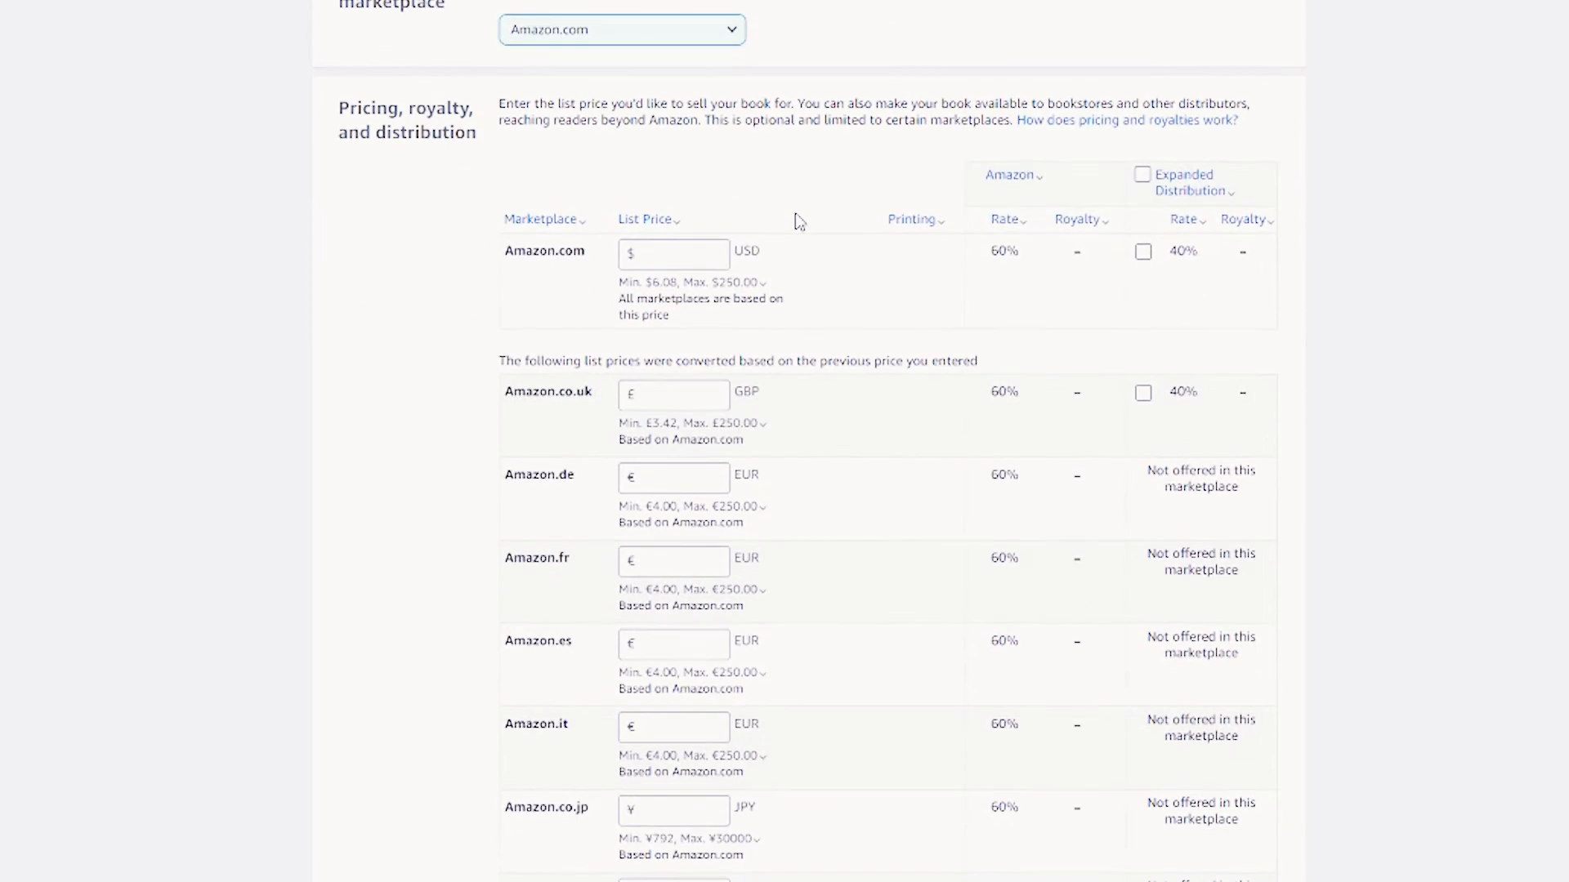
{"action": "left_click", "coordinate": [697, 254]}
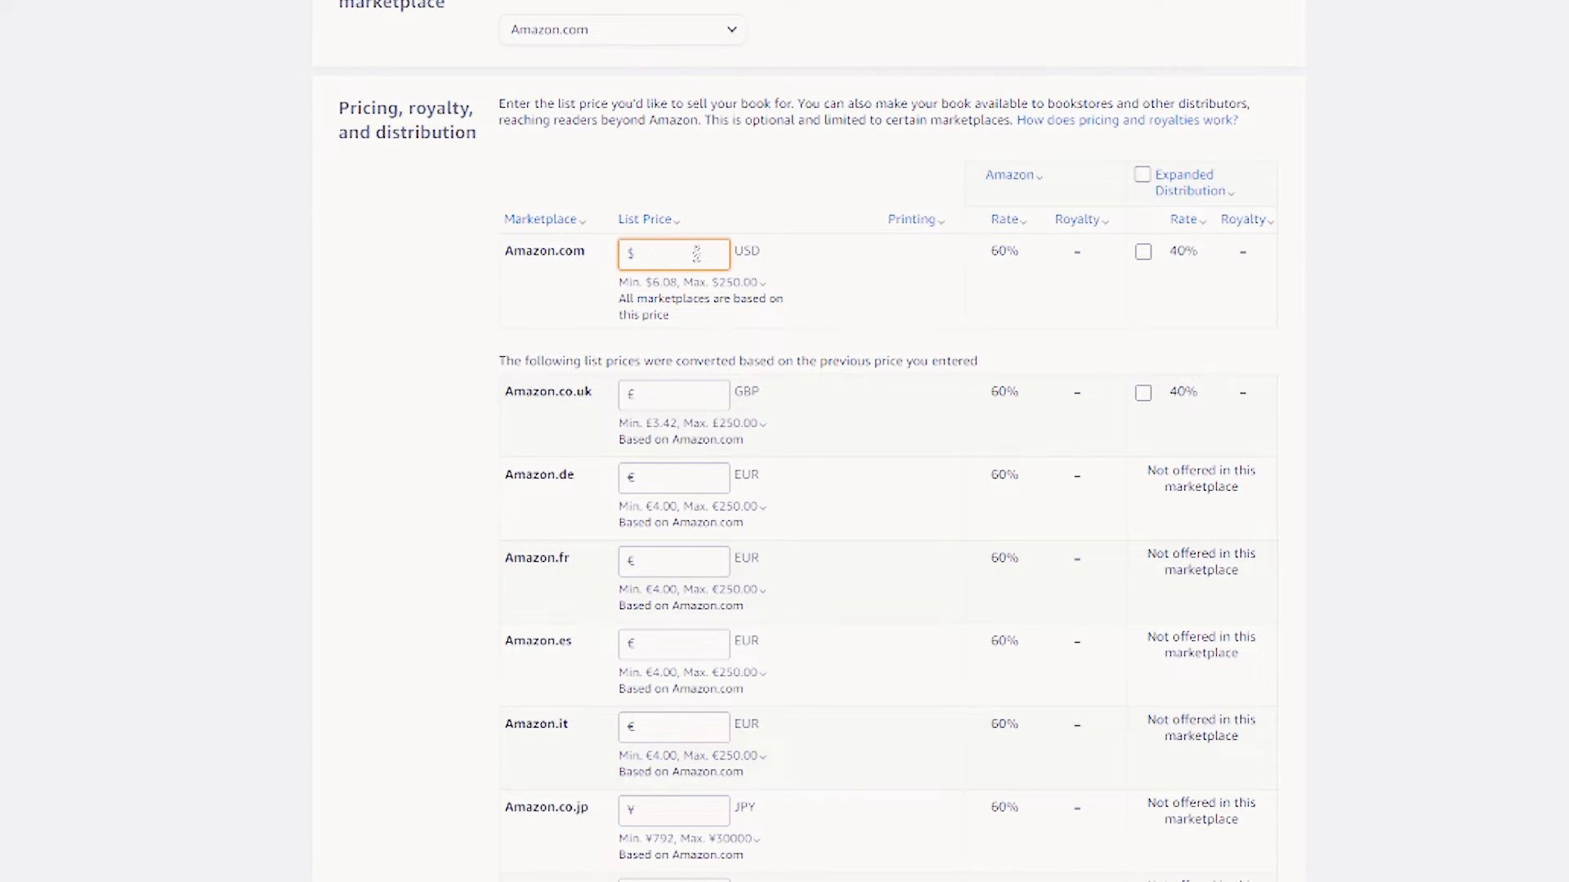
{"action": "type", "text": "12.99"}
{"action": "left_click", "coordinate": [844, 211]}
{"action": "left_click", "coordinate": [1142, 177]}
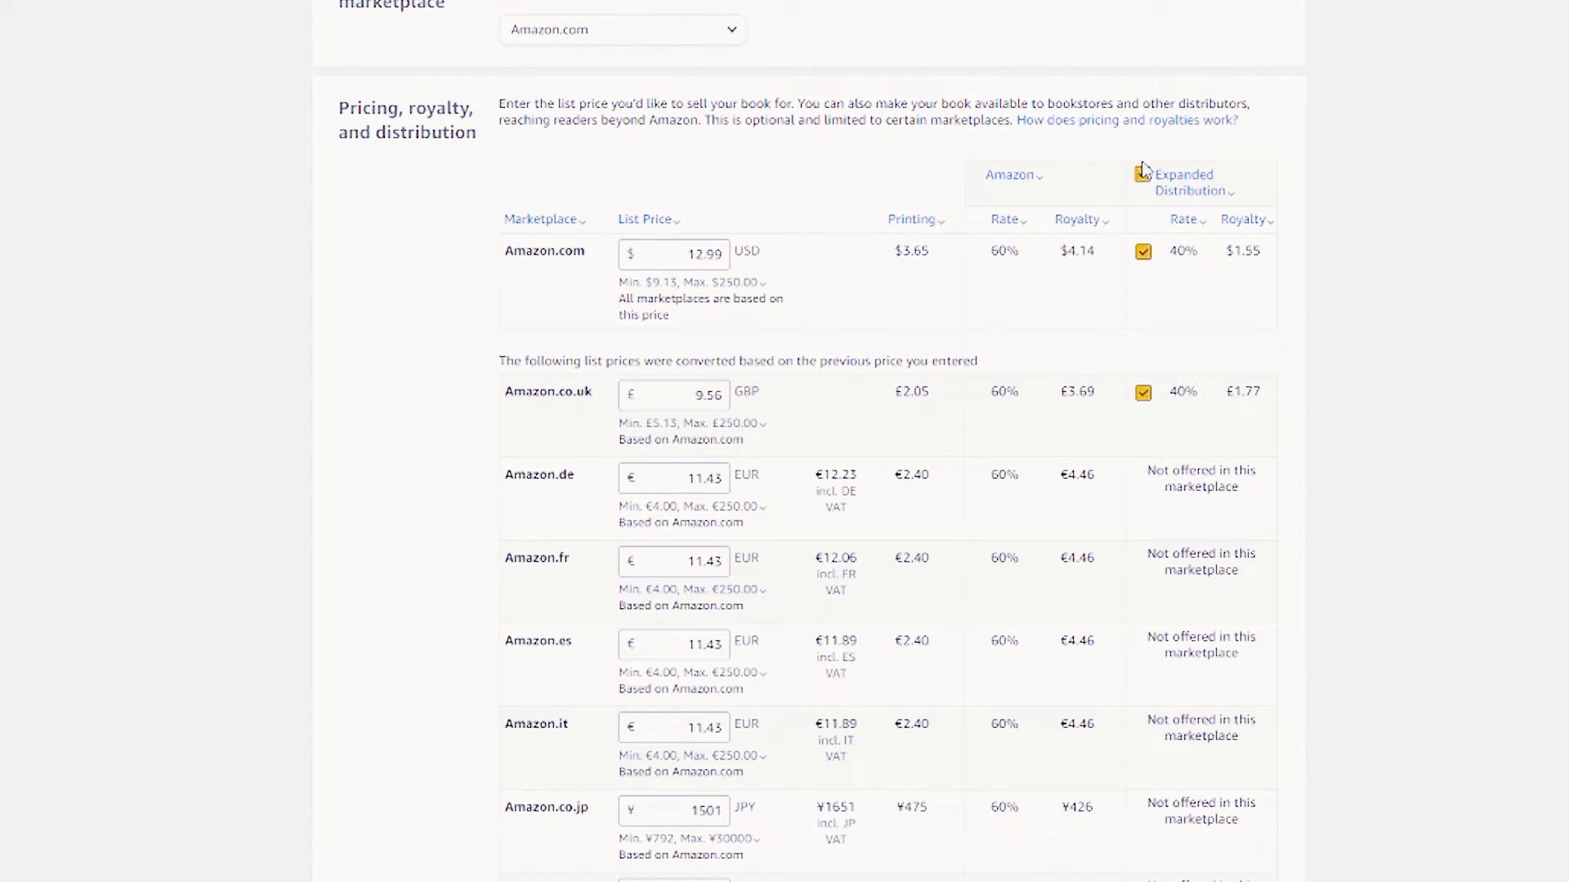
{"action": "left_click", "coordinate": [1141, 176]}
{"action": "left_click", "coordinate": [1141, 176]}
Check the converted list prices for the other marketplaces and save the paperback pricing as a draft.
{"action": "scroll", "coordinate": [1354, 277], "scroll_direction": "down", "scroll_amount": 2}
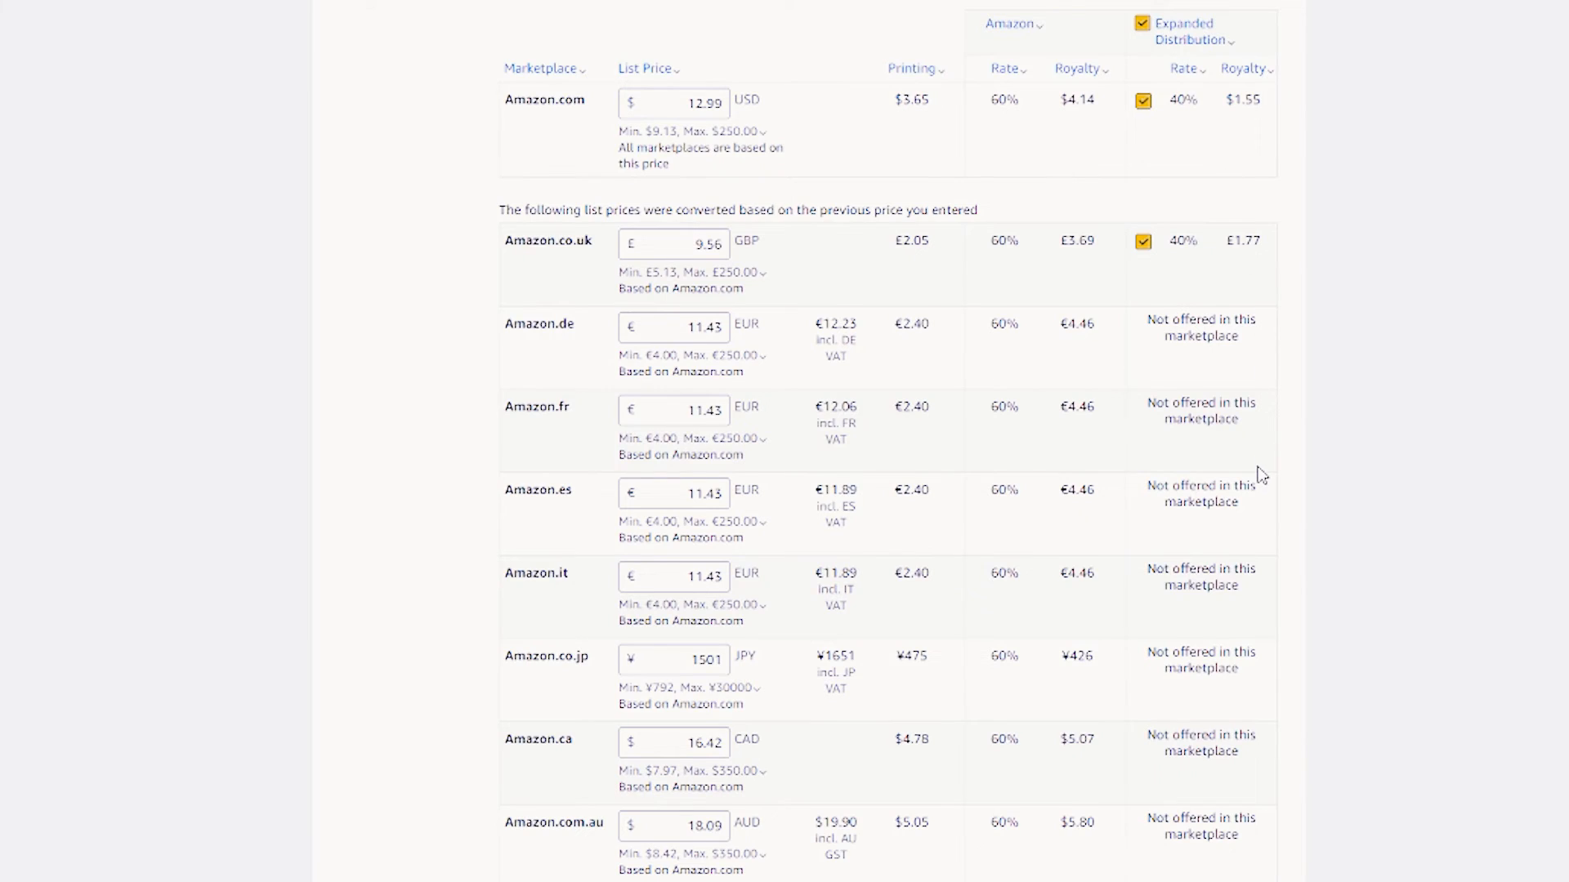
{"action": "scroll", "coordinate": [1263, 465], "scroll_direction": "down", "scroll_amount": 5}
{"action": "scroll", "coordinate": [1103, 548], "scroll_direction": "down", "scroll_amount": 1}
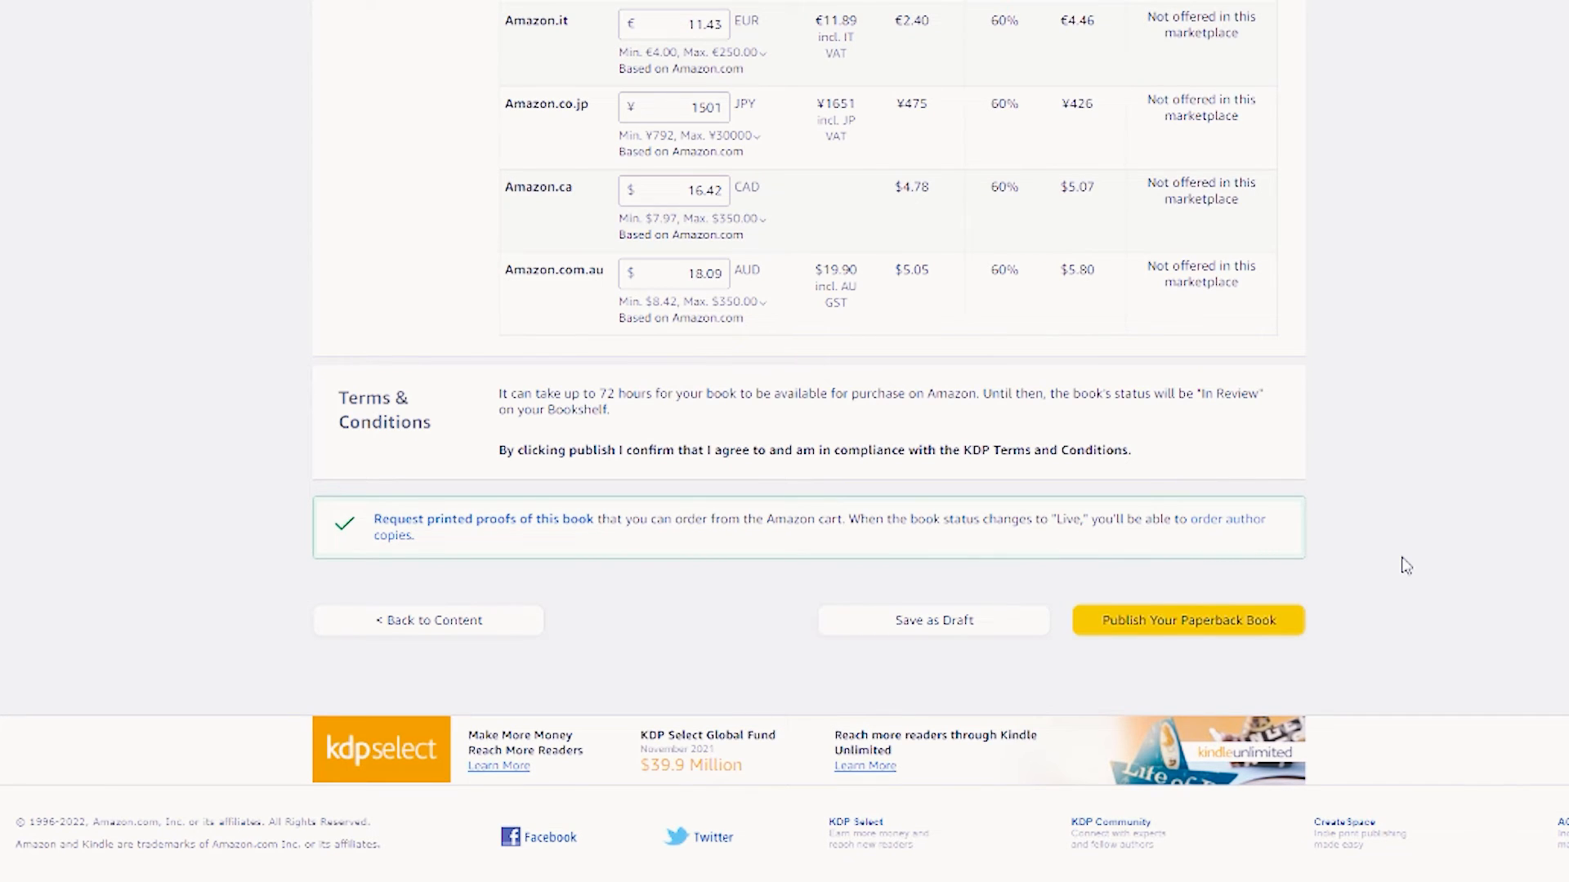
{"action": "left_click", "coordinate": [969, 635]}
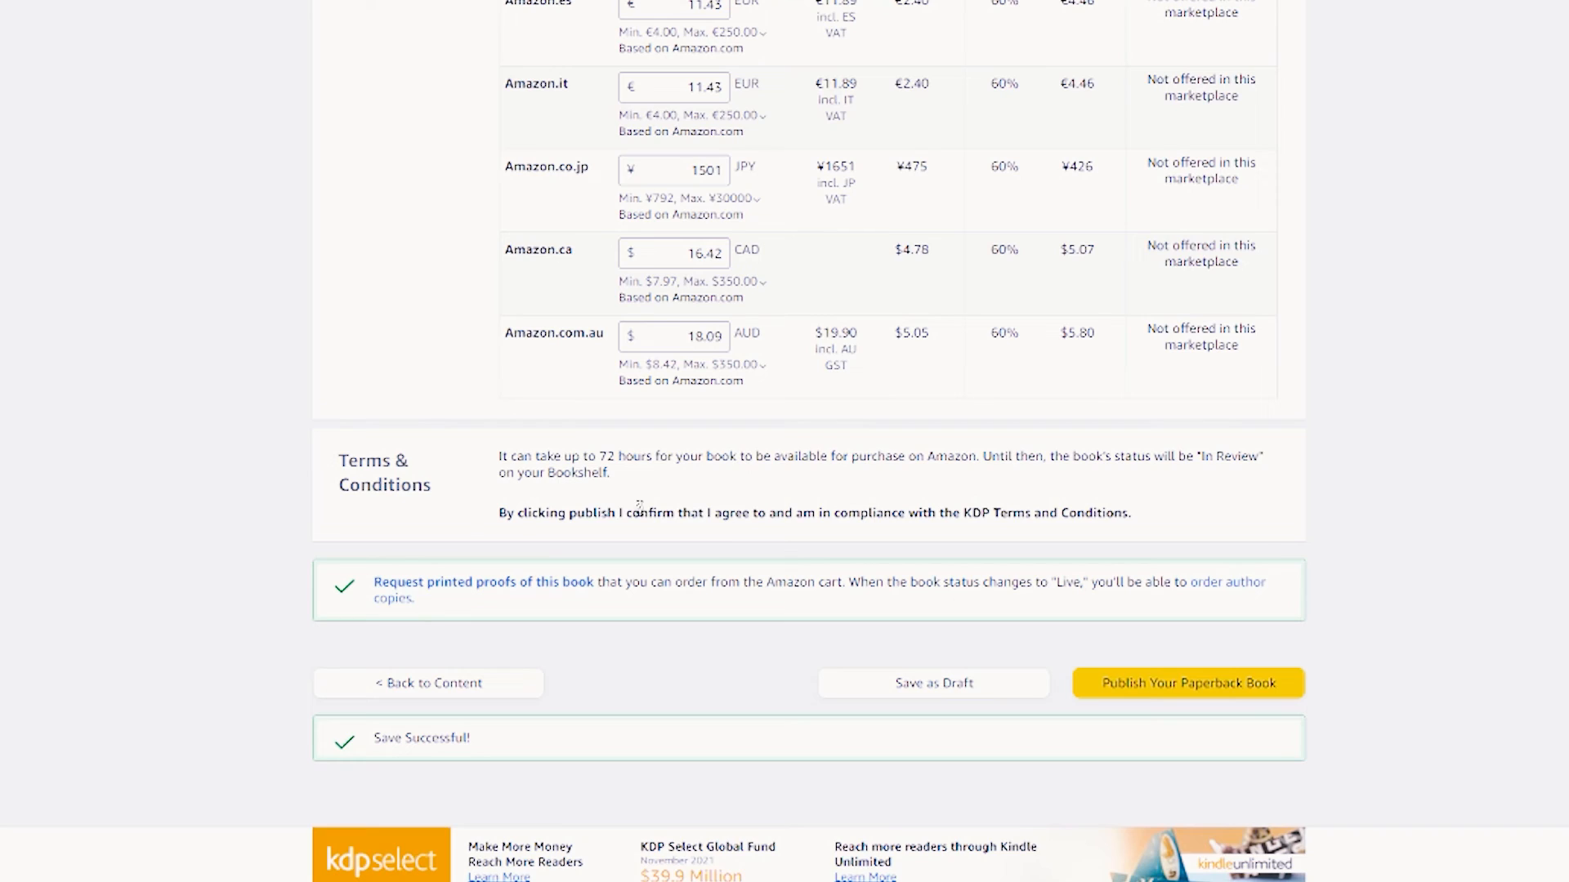
Submit a request for one printed proof copy of the book with Amazon.com as the order marketplace.
{"action": "left_click", "coordinate": [537, 583]}
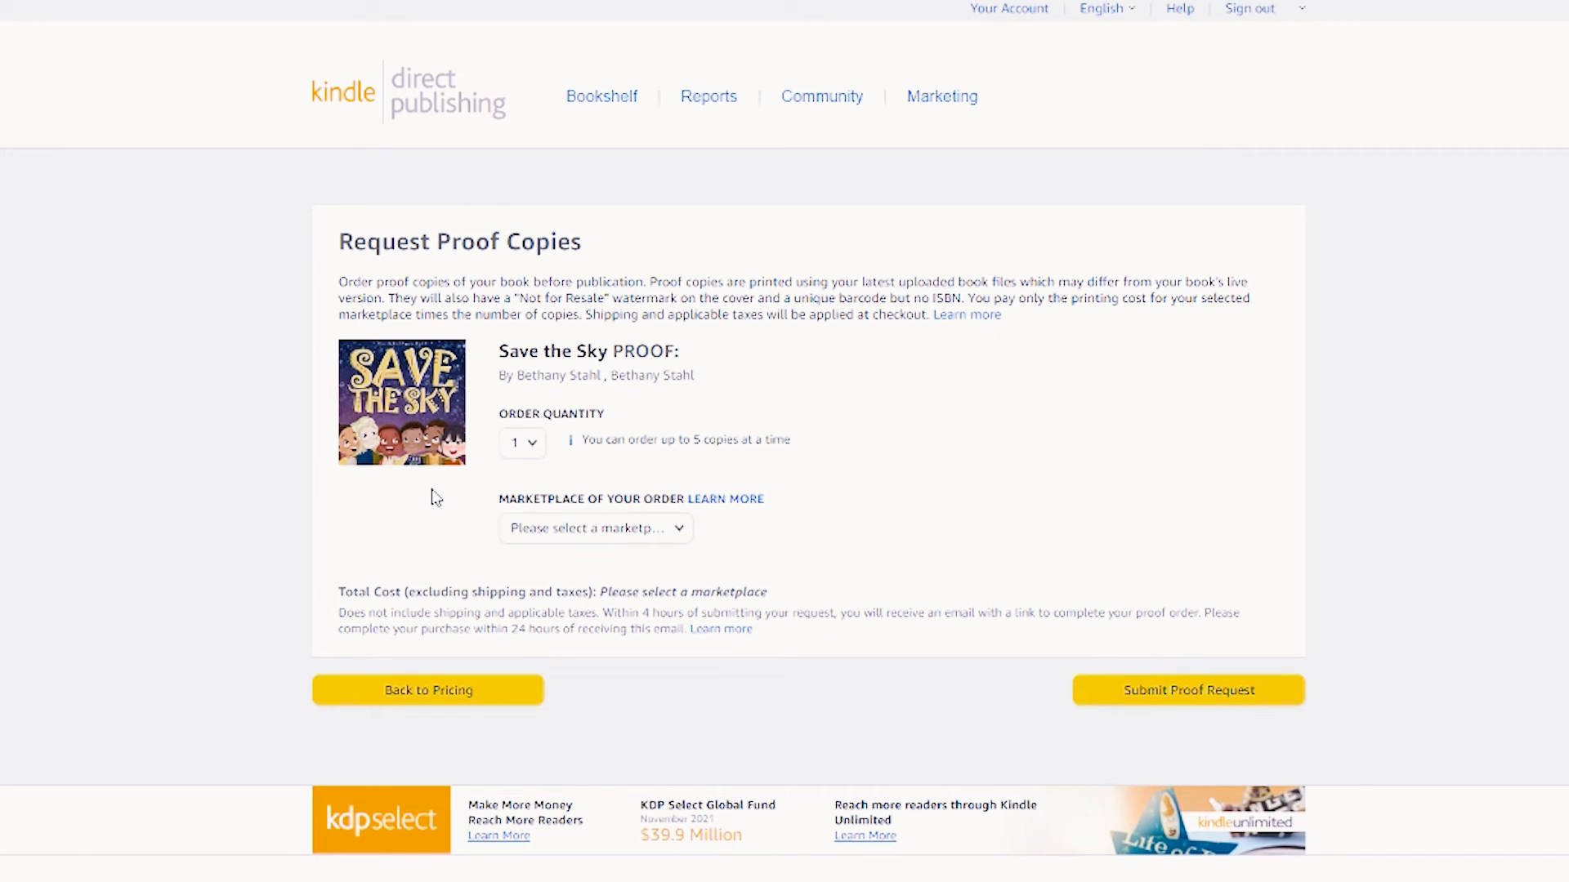
{"action": "left_click", "coordinate": [537, 531]}
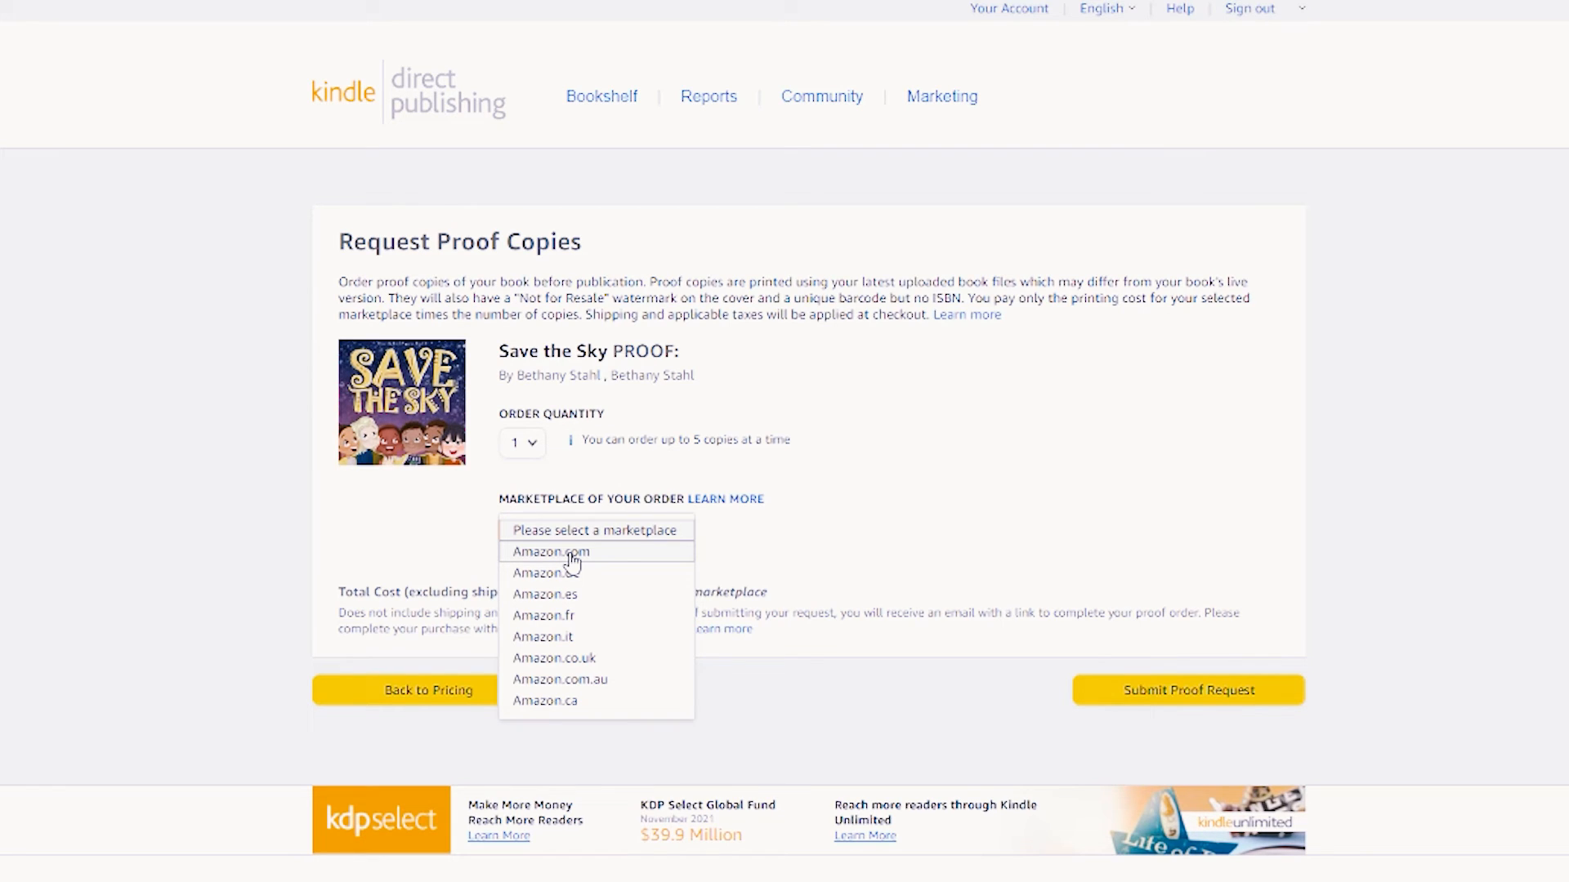
{"action": "left_click", "coordinate": [572, 560]}
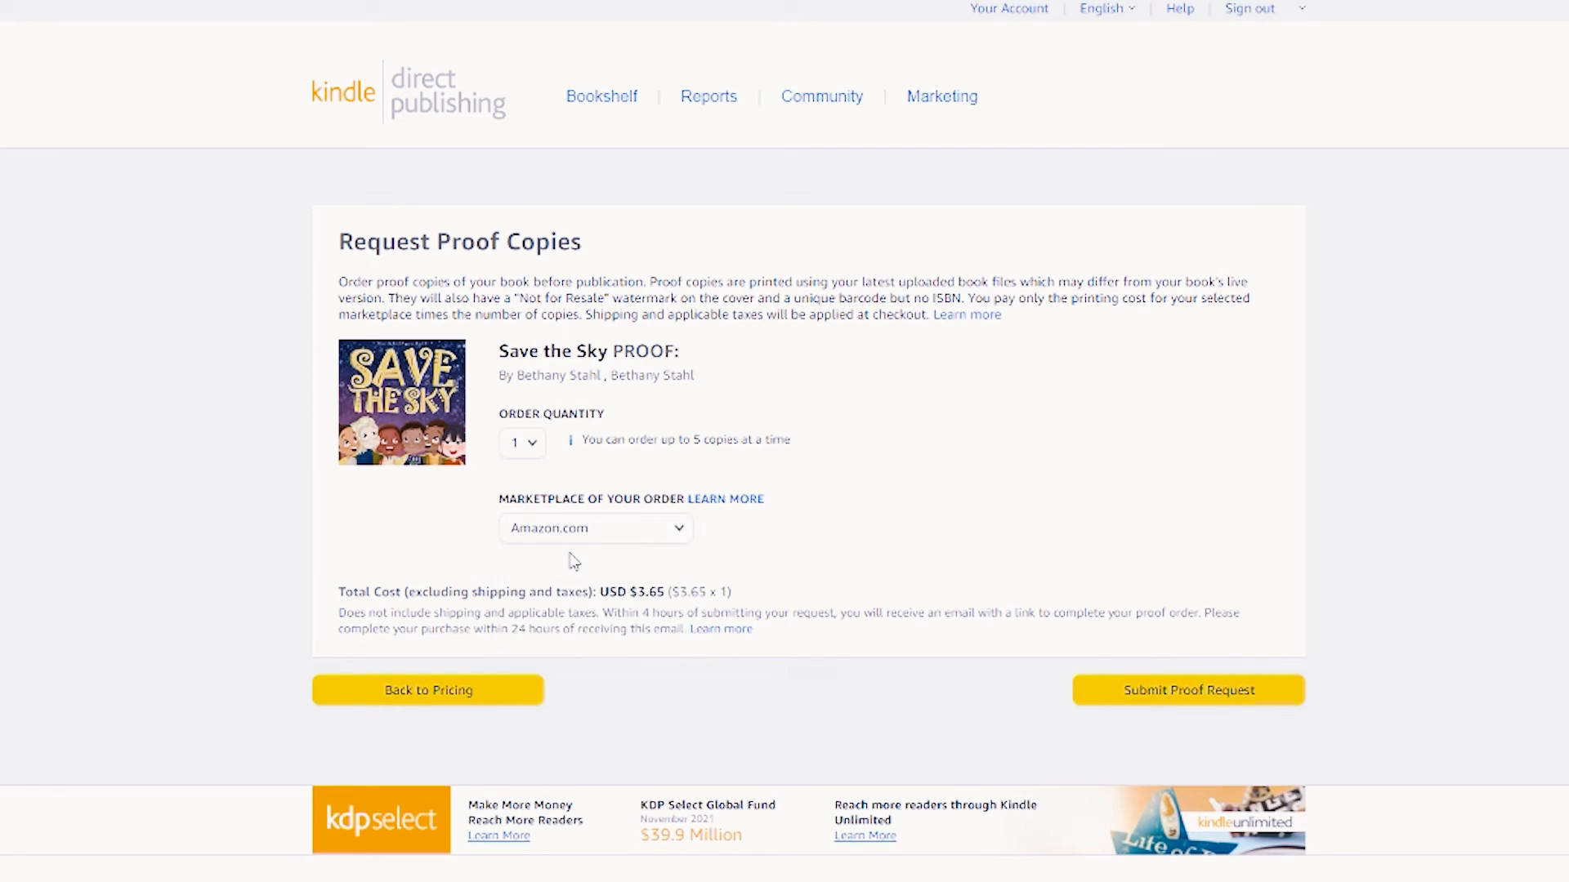
{"action": "left_click", "coordinate": [1187, 699]}
Return to the rights and pricing page and review the converted prices, terms and publishing options.
{"action": "left_click", "coordinate": [830, 527]}
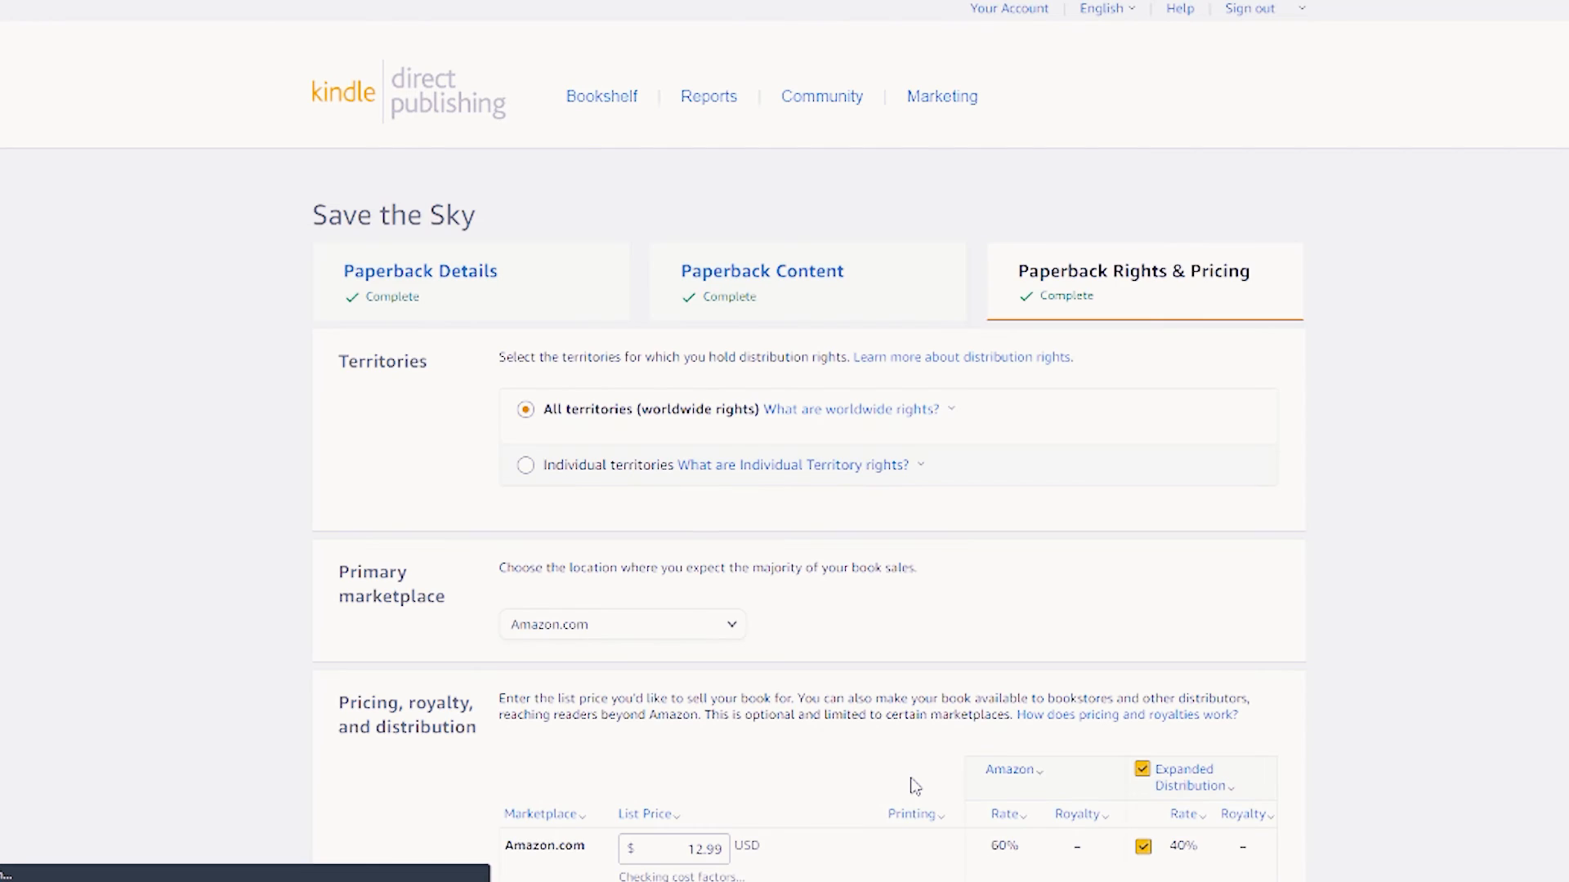
{"action": "scroll", "coordinate": [915, 787], "scroll_direction": "down", "scroll_amount": 15}
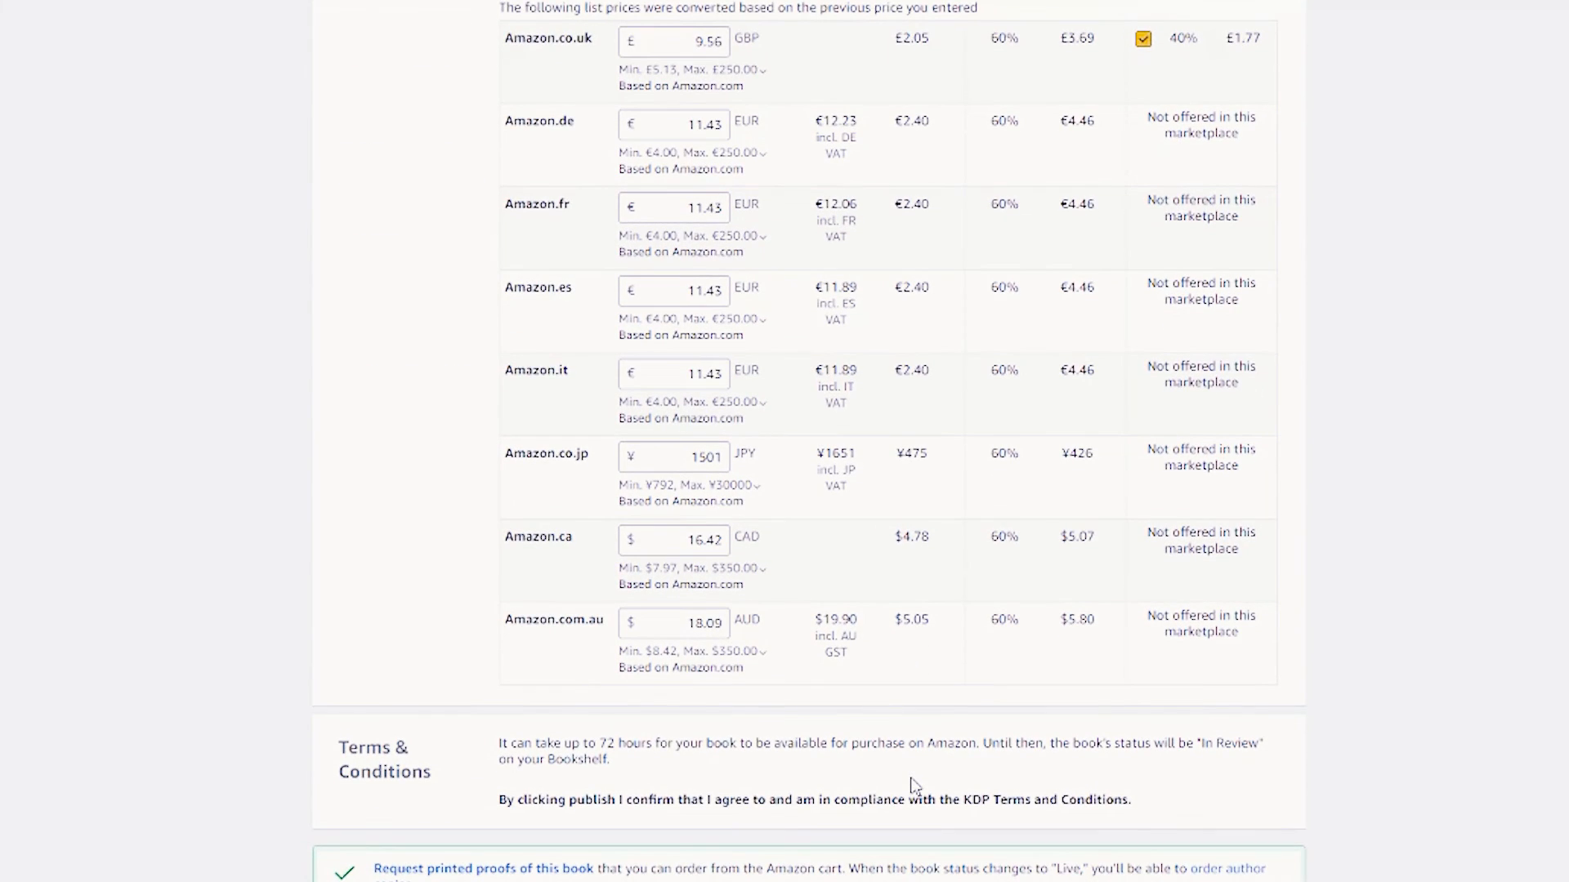
{"action": "scroll", "coordinate": [915, 786], "scroll_direction": "down", "scroll_amount": 3}
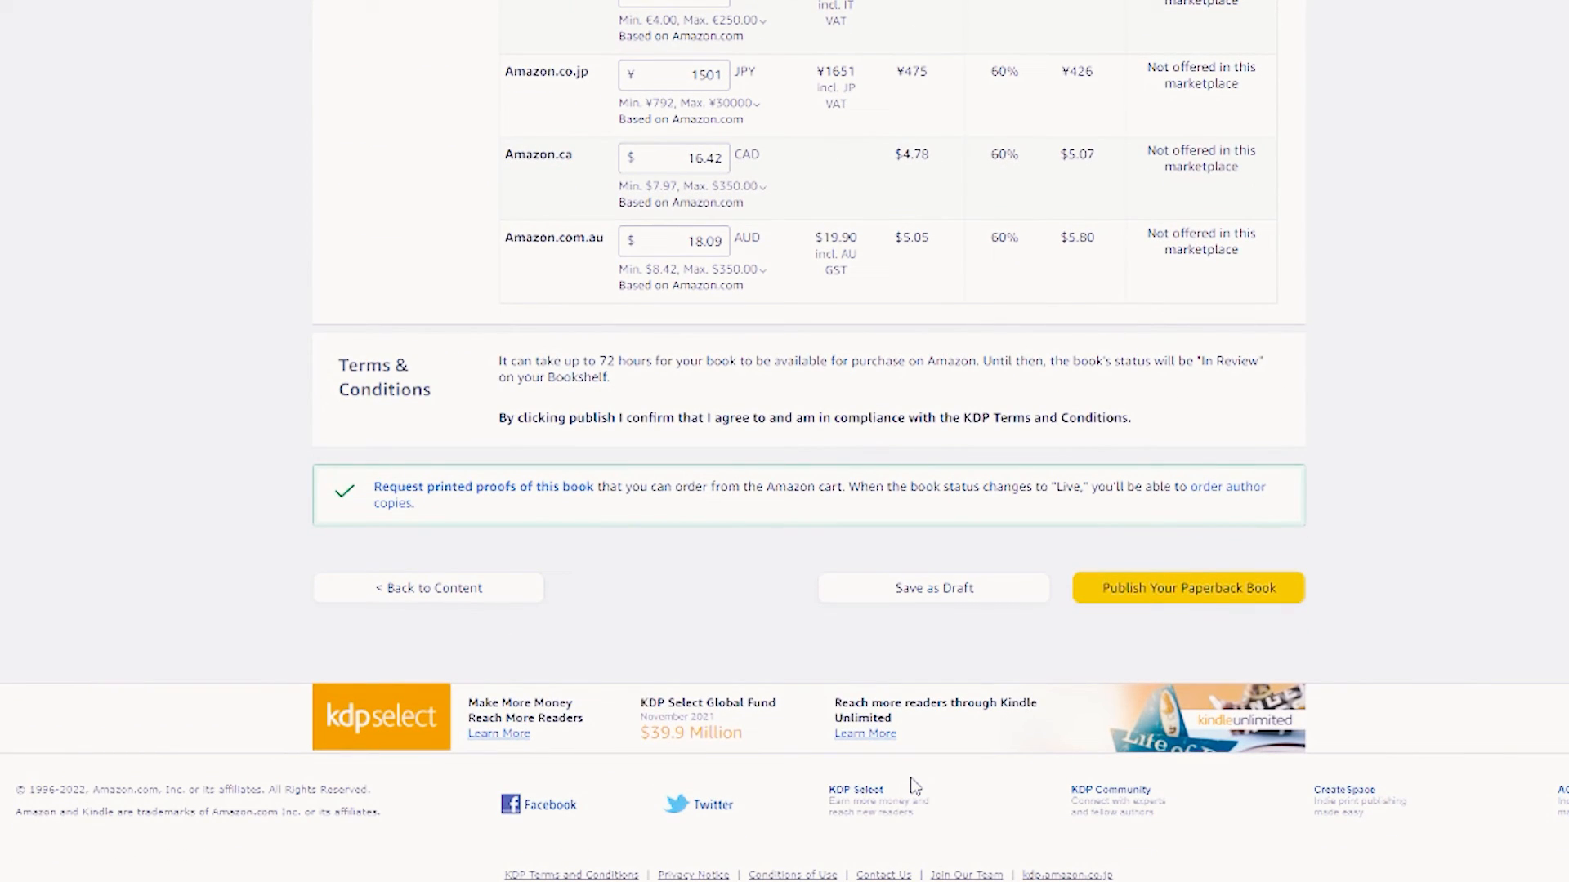